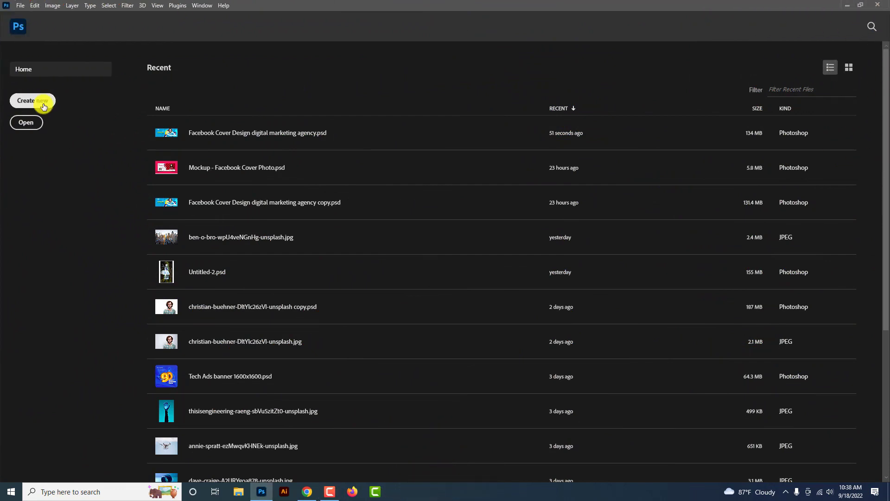
Step: Create a new document 2048 px wide and 1152 px tall at 300 ppi
{"action": "left_click", "coordinate": [43, 106]}
{"action": "type", "text": "2048"}
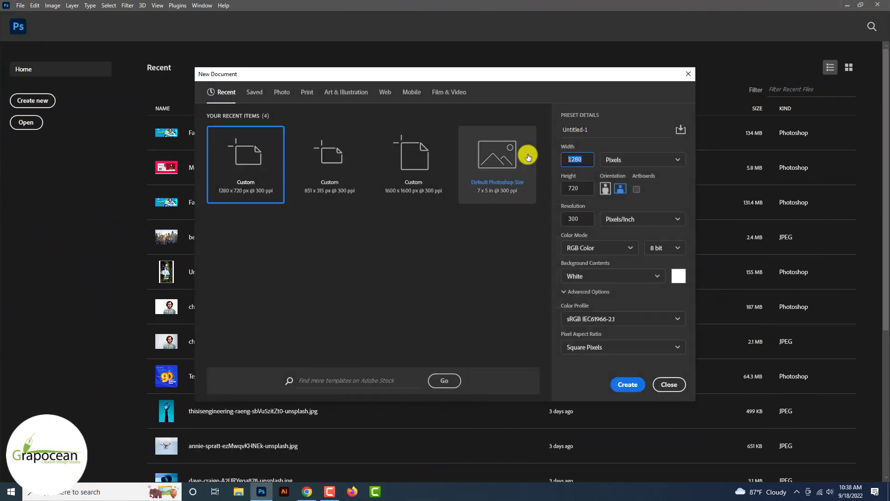
{"action": "left_click", "coordinate": [576, 187]}
{"action": "type", "text": "1152"}
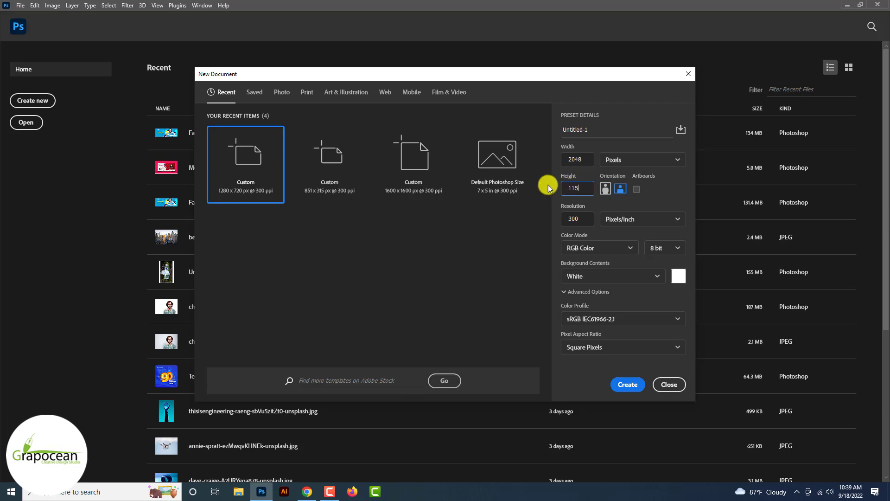
{"action": "key", "text": "Return"}
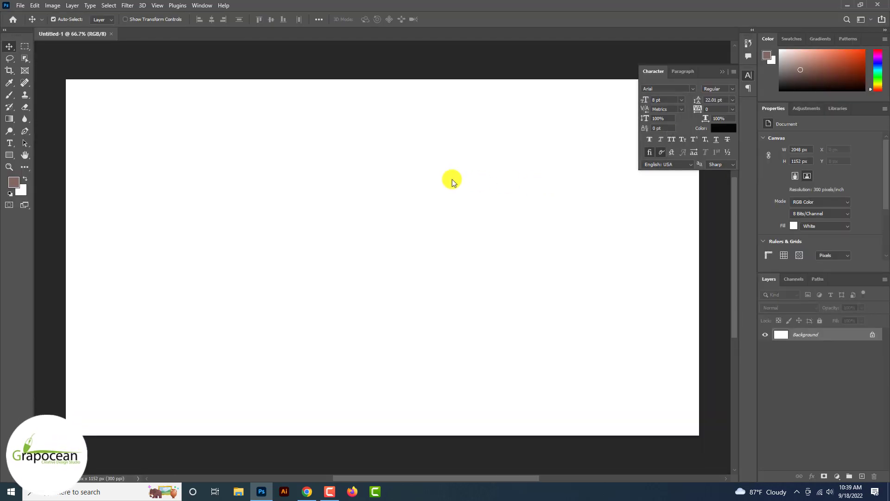
Step: Draw a yellow 1235 × 338 px rectangle centred horizontally and vertically on the canvas
{"action": "left_click", "coordinate": [9, 155]}
{"action": "left_click", "coordinate": [332, 206]}
{"action": "type", "text": "1235"}
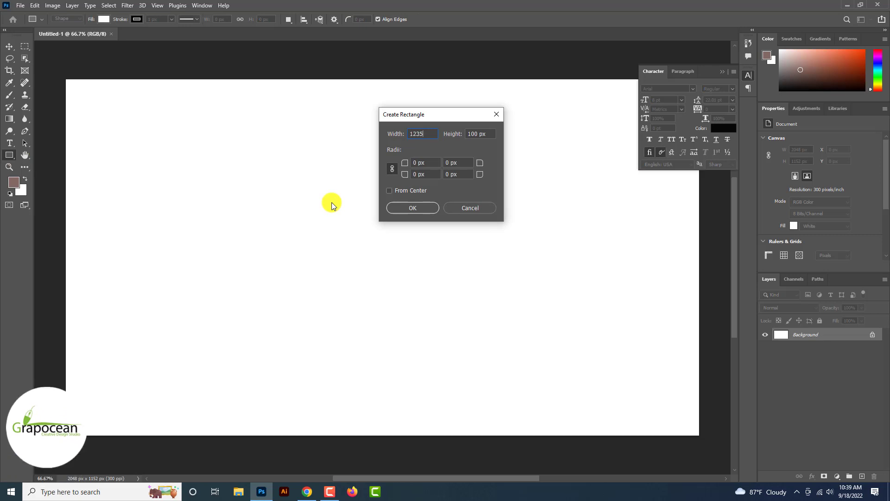
{"action": "key", "text": "Tab"}
{"action": "key", "text": "Return"}
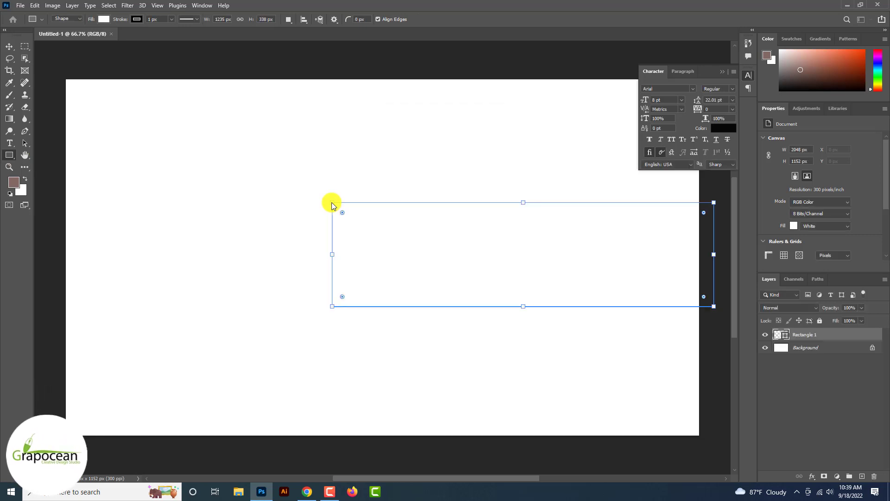
{"action": "left_click", "coordinate": [104, 19]}
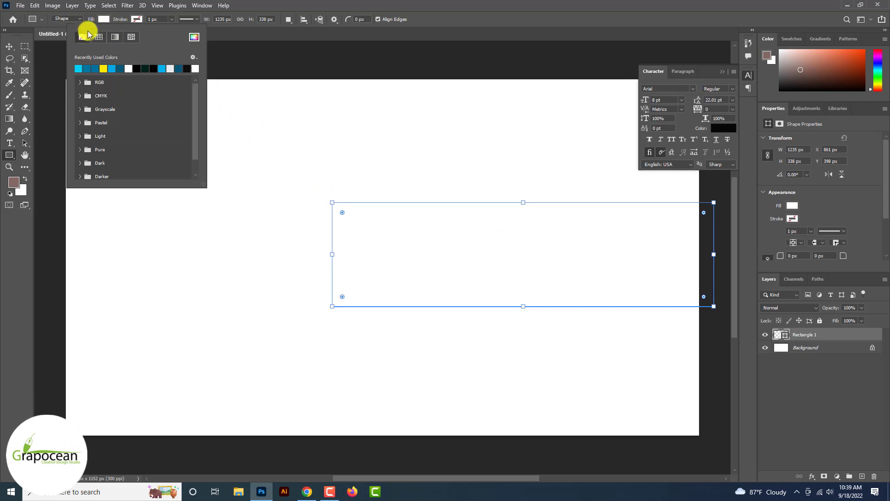
{"action": "left_click", "coordinate": [71, 68]}
{"action": "left_click", "coordinate": [10, 47]}
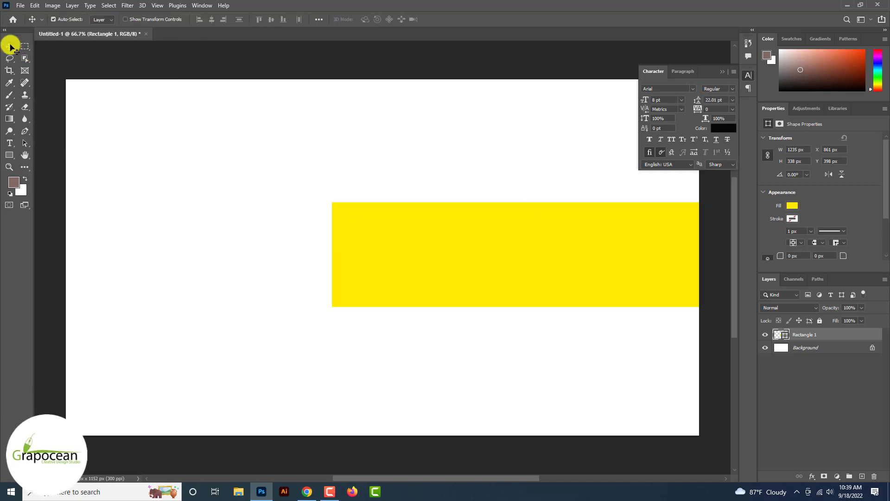
{"action": "left_click", "coordinate": [211, 19]}
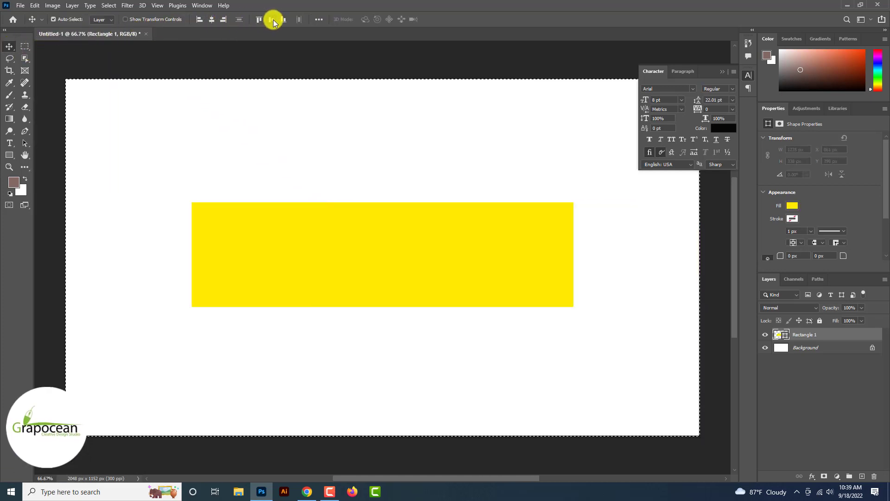
{"action": "left_click", "coordinate": [271, 19]}
Step: Show rulers, place guides on the rectangle's four edges, then delete the rectangle
{"action": "left_click", "coordinate": [30, 46]}
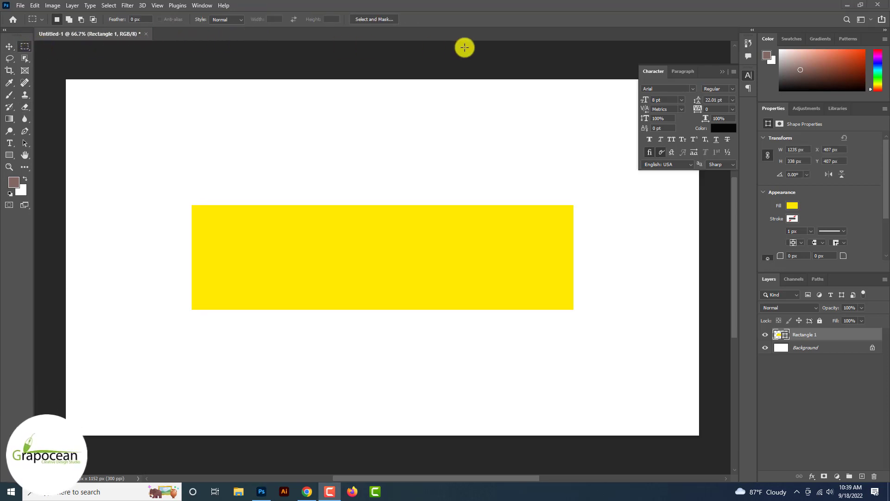
{"action": "left_click", "coordinate": [158, 6]}
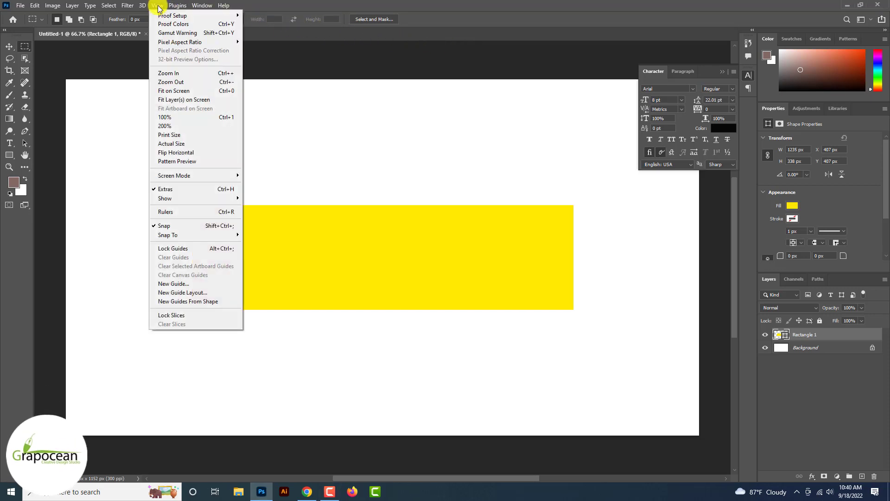
{"action": "left_click", "coordinate": [221, 212]}
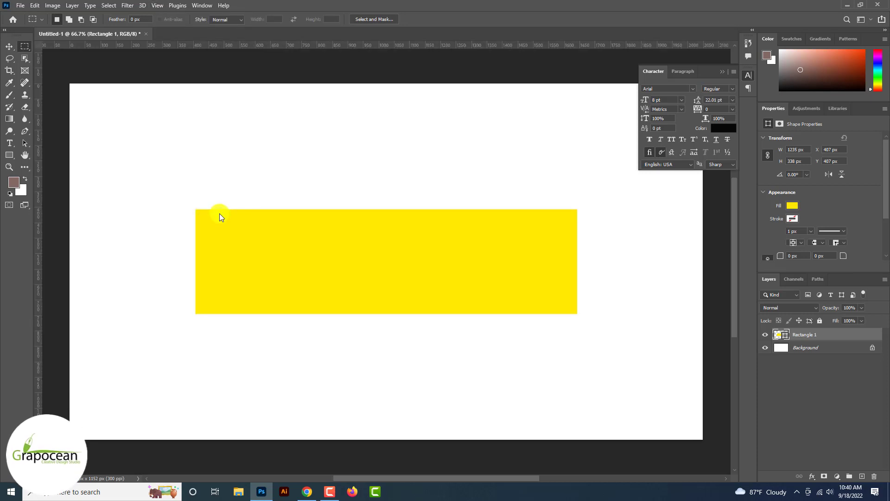
{"action": "left_click_drag", "start_coordinate": [334, 44], "coordinate": [338, 209]}
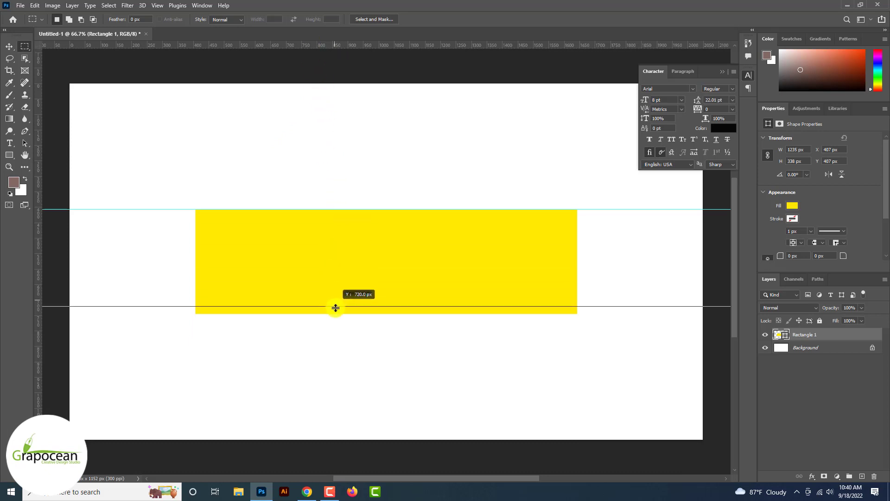
{"action": "left_click_drag", "start_coordinate": [329, 249], "coordinate": [332, 313]}
{"action": "left_click_drag", "start_coordinate": [37, 279], "coordinate": [192, 307]}
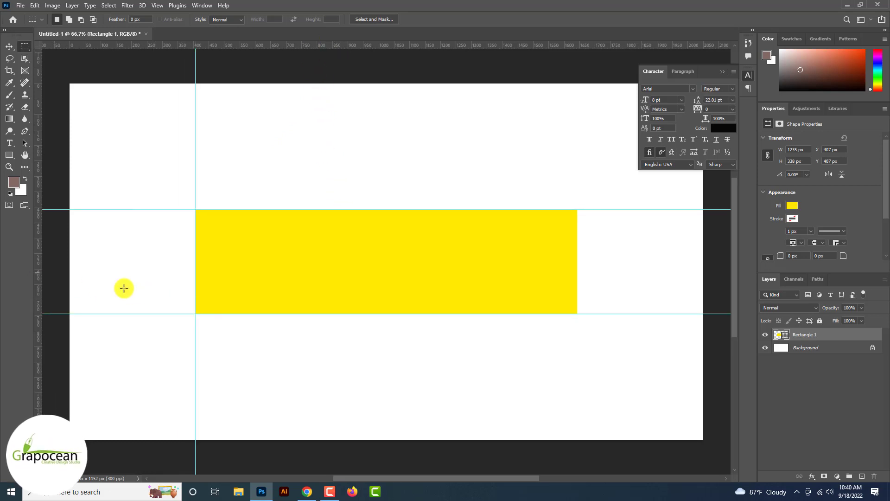
{"action": "left_click_drag", "start_coordinate": [575, 304], "coordinate": [577, 303]}
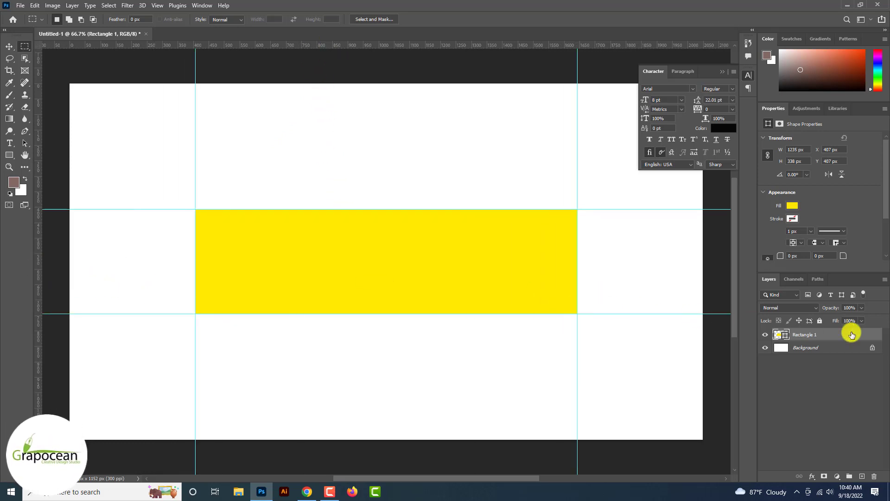
{"action": "key", "text": "Delete"}
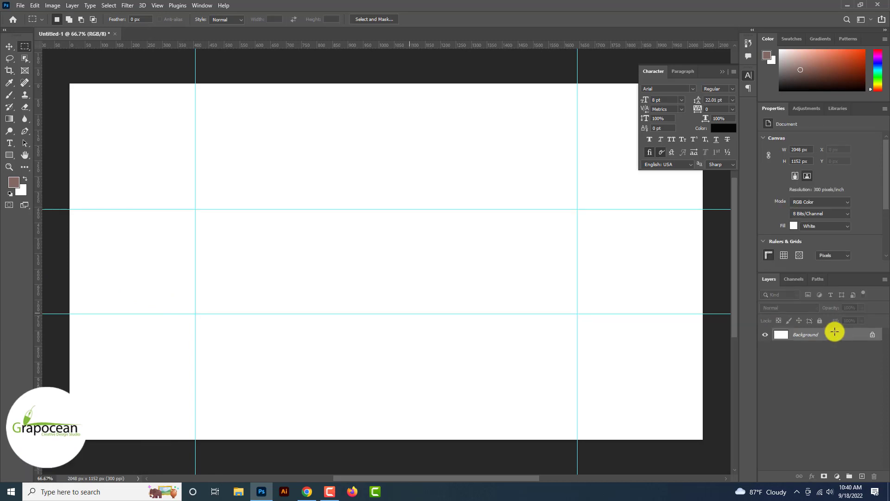
{"action": "left_click", "coordinate": [20, 6]}
Step: Open the cut-out man photo, drag it into the banner and convert it to a smart object
{"action": "left_click", "coordinate": [37, 24]}
{"action": "left_click", "coordinate": [175, 143]}
{"action": "left_click", "coordinate": [364, 233]}
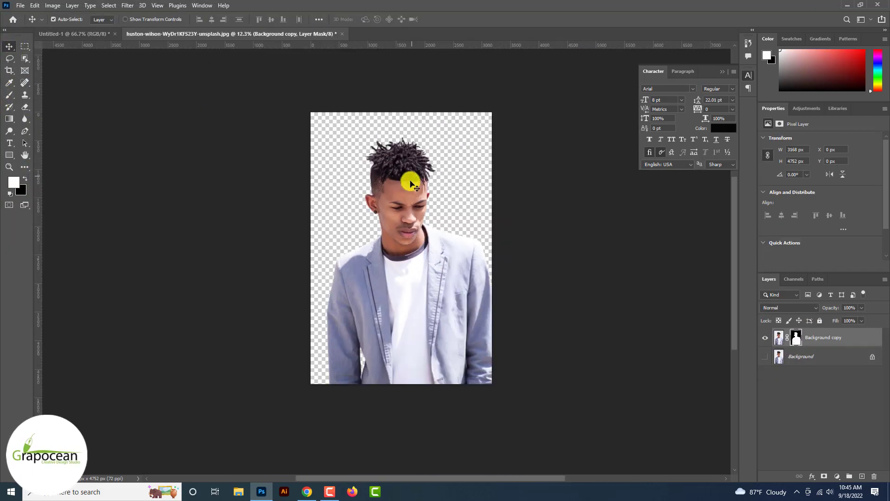
{"action": "mouse_move", "coordinate": [407, 179]}
{"action": "left_mouse_down"}
{"action": "mouse_move", "coordinate": [364, 278]}
{"action": "mouse_move", "coordinate": [381, 279]}
{"action": "left_mouse_up"}
{"action": "right_click", "coordinate": [840, 334]}
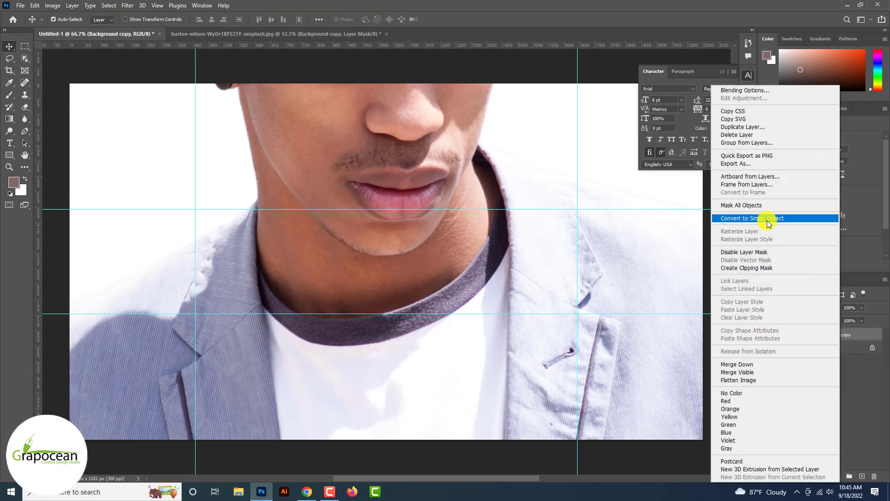
{"action": "left_click", "coordinate": [766, 218]}
Step: Scale the man down and position him left of centre within the guides
{"action": "key", "text": "ctrl+t"}
{"action": "key", "text": "ctrl+minus"}
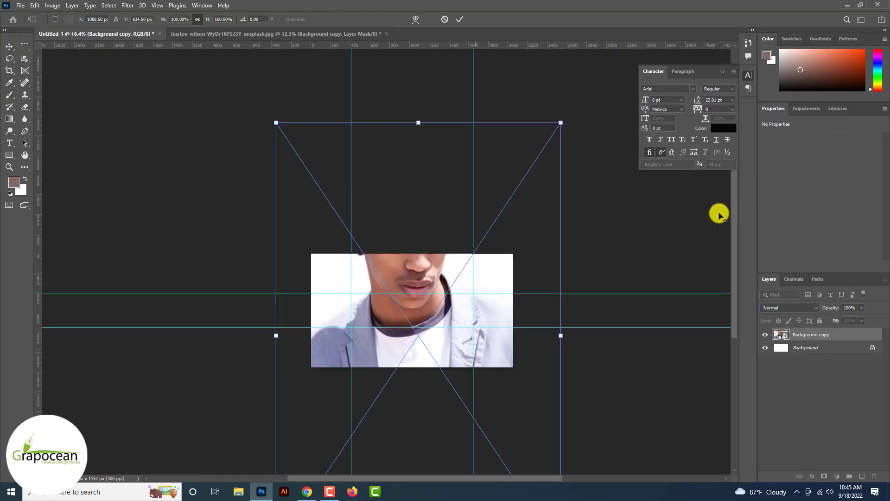
{"action": "key", "text": "ctrl+minus"}
{"action": "mouse_move", "coordinate": [519, 183]}
{"action": "left_mouse_down"}
{"action": "mouse_move", "coordinate": [428, 282]}
{"action": "mouse_move", "coordinate": [421, 327]}
{"action": "mouse_move", "coordinate": [358, 317]}
{"action": "left_mouse_up"}
{"action": "scroll", "coordinate": [428, 321], "scroll_direction": "up", "scroll_amount": 3}
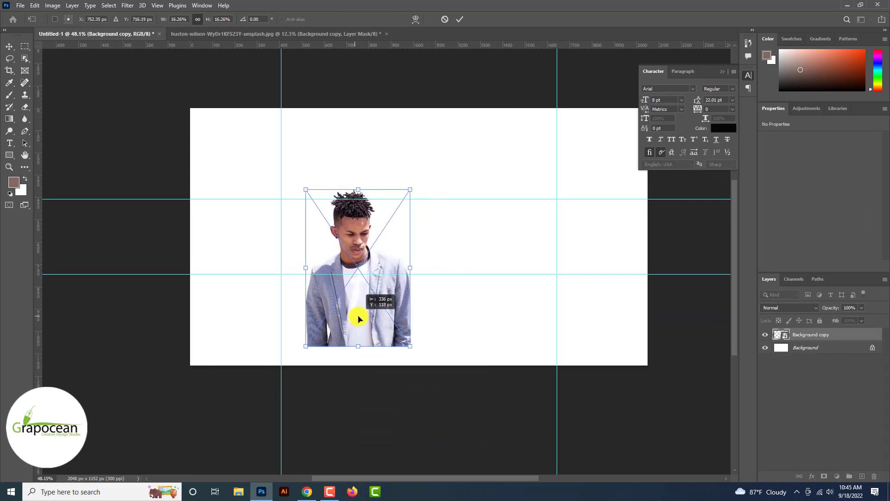
{"action": "mouse_move", "coordinate": [402, 345]}
{"action": "left_mouse_down"}
{"action": "mouse_move", "coordinate": [380, 333]}
{"action": "mouse_move", "coordinate": [385, 303]}
{"action": "mouse_move", "coordinate": [414, 338]}
{"action": "left_mouse_up"}
{"action": "left_click_drag", "start_coordinate": [373, 314], "coordinate": [376, 321]}
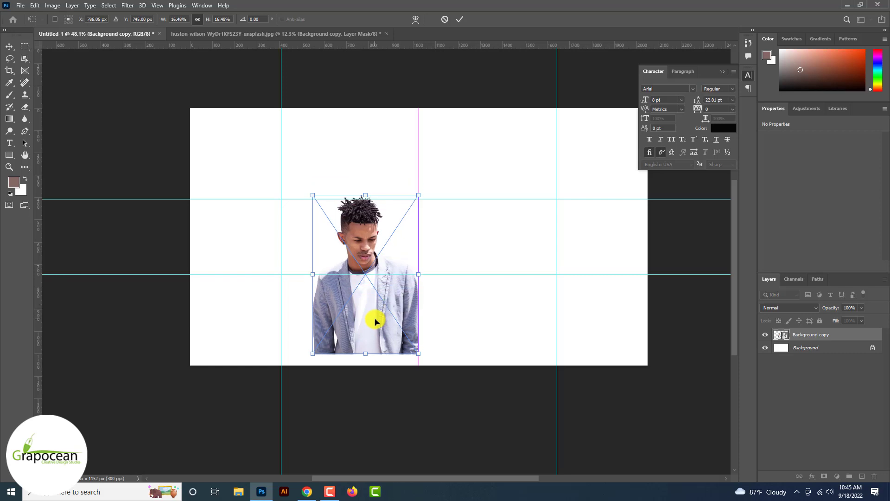
{"action": "left_click", "coordinate": [460, 194]}
{"action": "key", "text": "ctrl+minus"}
{"action": "left_click", "coordinate": [837, 476]}
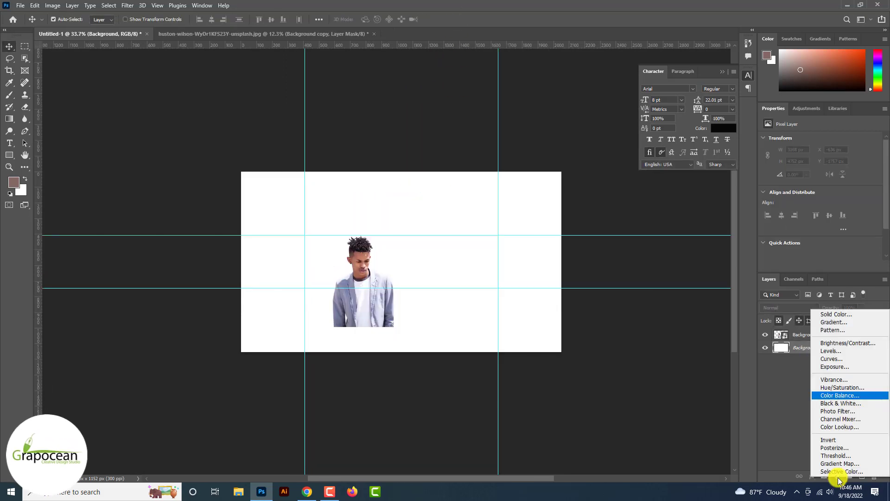
Step: Add a Gradient Fill layer and try the first Oranges gradient preset
{"action": "left_click", "coordinate": [834, 322]}
{"action": "left_click", "coordinate": [454, 125]}
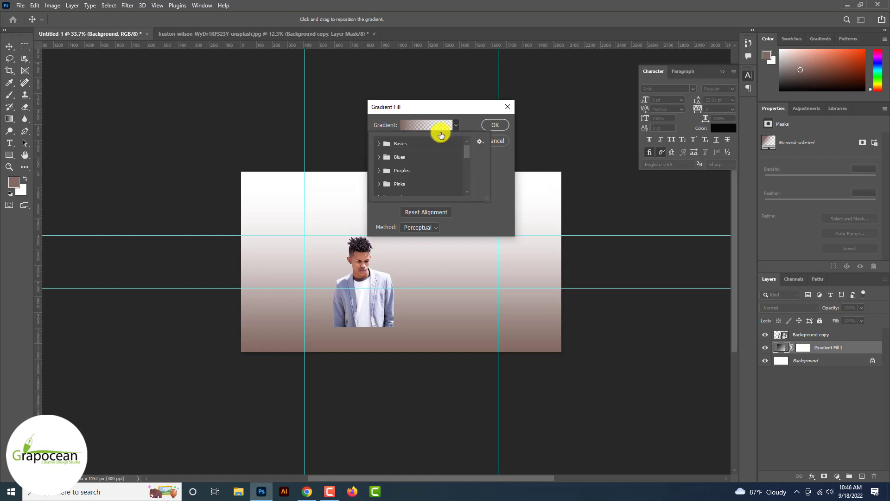
{"action": "left_click", "coordinate": [385, 172]}
{"action": "left_click", "coordinate": [378, 156]}
{"action": "scroll", "coordinate": [379, 158], "scroll_direction": "down", "scroll_amount": 2}
{"action": "scroll", "coordinate": [380, 158], "scroll_direction": "down", "scroll_amount": 2}
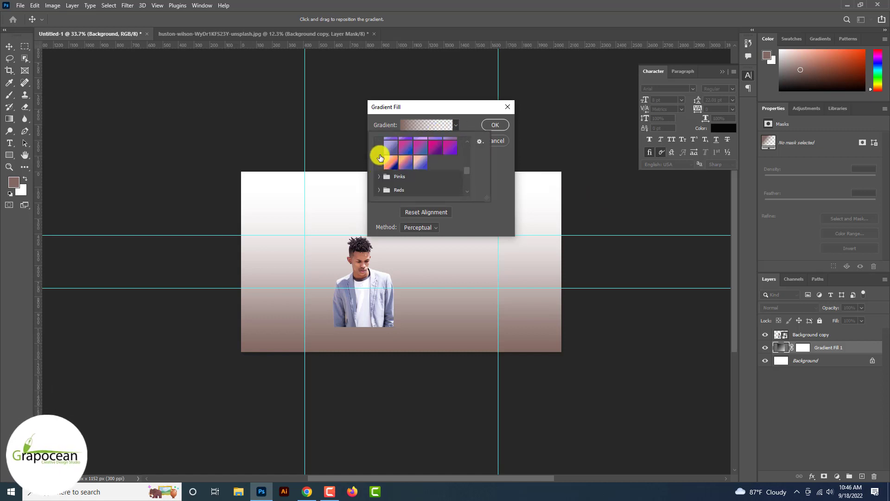
{"action": "scroll", "coordinate": [380, 157], "scroll_direction": "down", "scroll_amount": 3}
{"action": "left_click", "coordinate": [381, 160]}
{"action": "left_click", "coordinate": [392, 176]}
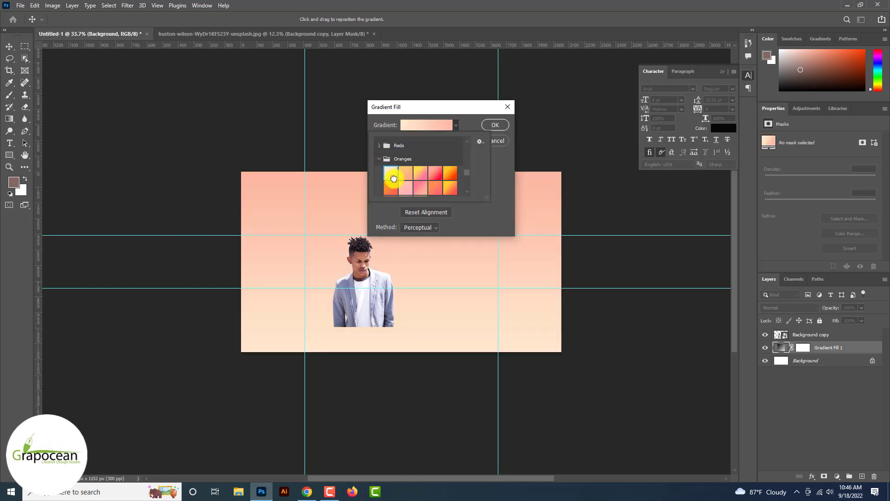
{"action": "scroll", "coordinate": [395, 180], "scroll_direction": "up", "scroll_amount": 3}
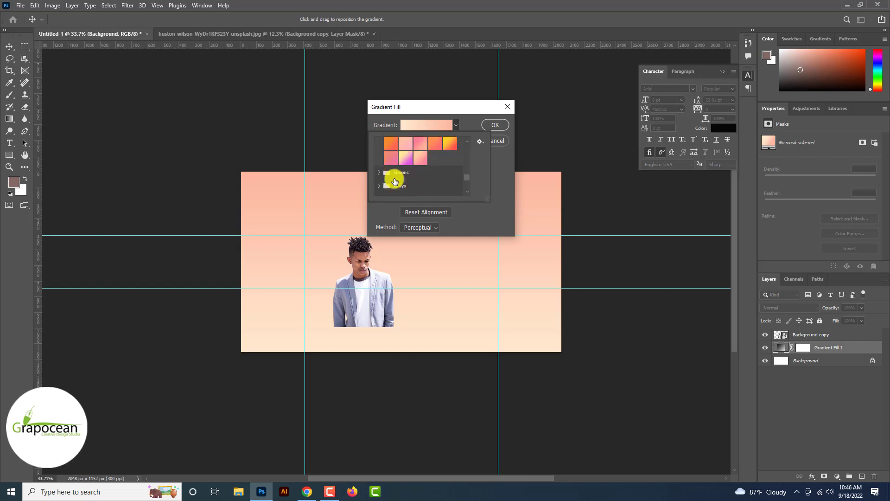
{"action": "scroll", "coordinate": [395, 179], "scroll_direction": "up", "scroll_amount": 3}
{"action": "left_click", "coordinate": [436, 123]}
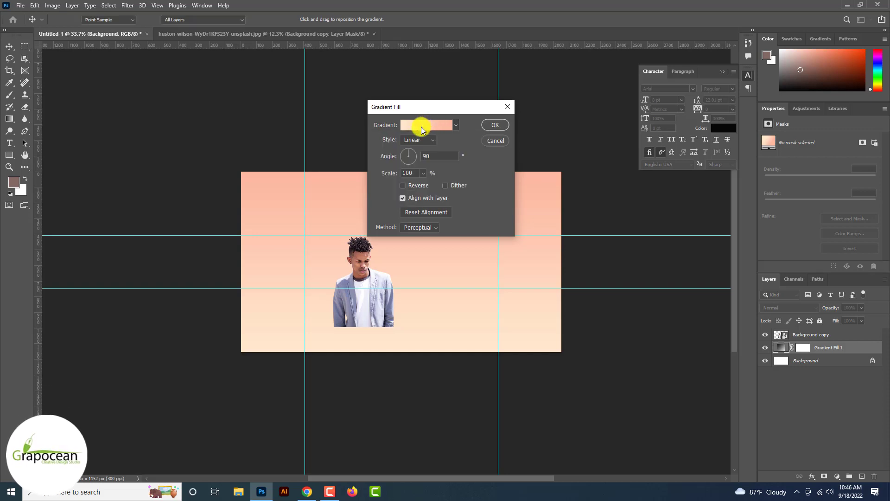
Step: Switch the fill to a yellow-to-red gradient preset
{"action": "left_click", "coordinate": [422, 130]}
{"action": "left_click", "coordinate": [758, 138]}
{"action": "left_click", "coordinate": [457, 128]}
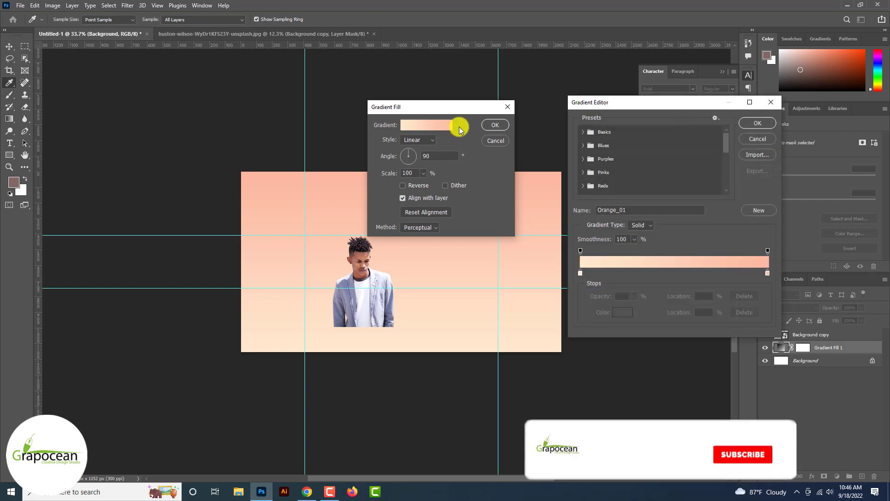
{"action": "left_click", "coordinate": [760, 143]}
{"action": "left_click", "coordinate": [456, 125]}
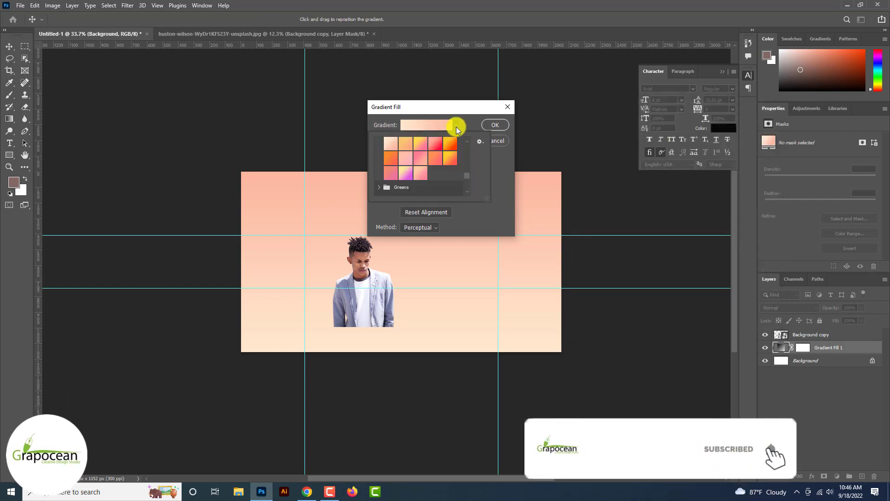
{"action": "left_click", "coordinate": [451, 156]}
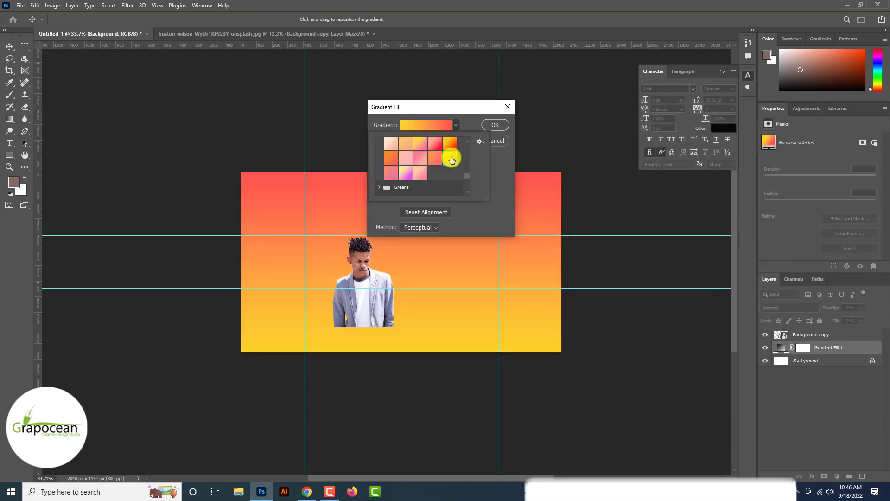
Step: Apply the yellow-orange preset from the All Gradients Collection
{"action": "scroll", "coordinate": [450, 158], "scroll_direction": "down", "scroll_amount": 3}
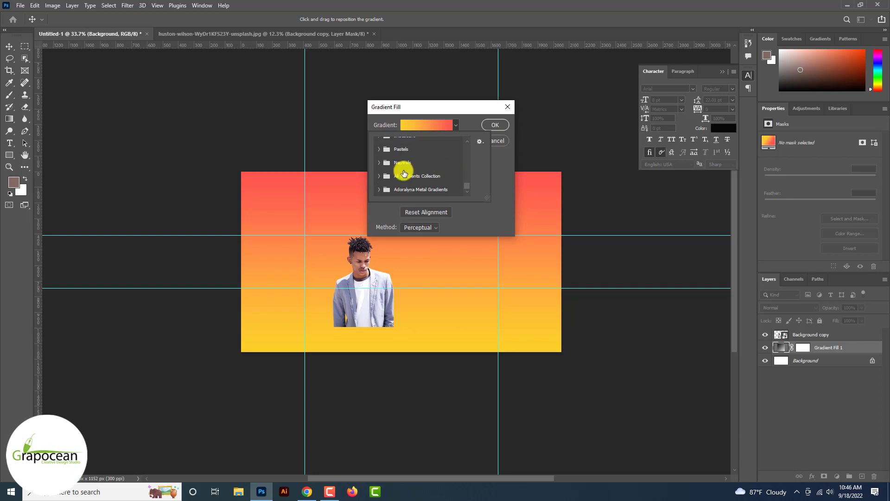
{"action": "left_click", "coordinate": [379, 175]}
{"action": "scroll", "coordinate": [379, 178], "scroll_direction": "down", "scroll_amount": 2}
{"action": "scroll", "coordinate": [379, 179], "scroll_direction": "down", "scroll_amount": 2}
{"action": "scroll", "coordinate": [380, 180], "scroll_direction": "down", "scroll_amount": 2}
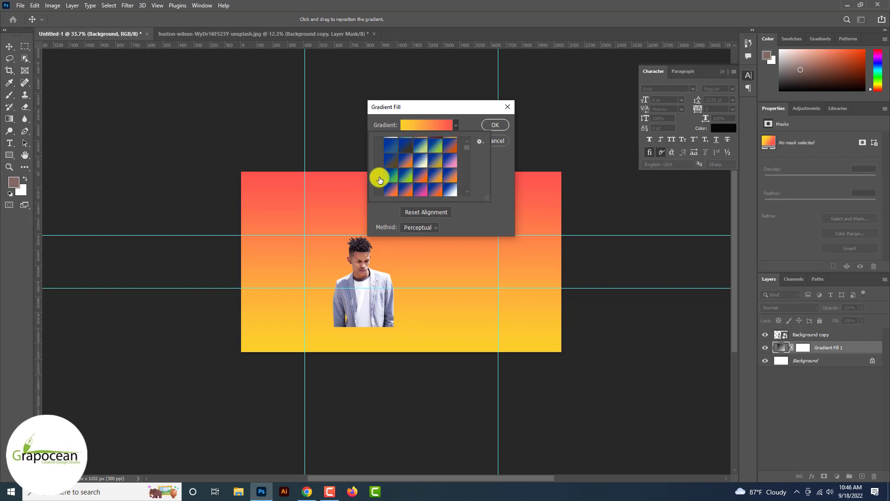
{"action": "scroll", "coordinate": [380, 180], "scroll_direction": "down", "scroll_amount": 2}
{"action": "scroll", "coordinate": [380, 180], "scroll_direction": "down", "scroll_amount": 2}
{"action": "scroll", "coordinate": [380, 181], "scroll_direction": "down", "scroll_amount": 2}
{"action": "scroll", "coordinate": [380, 180], "scroll_direction": "down", "scroll_amount": 2}
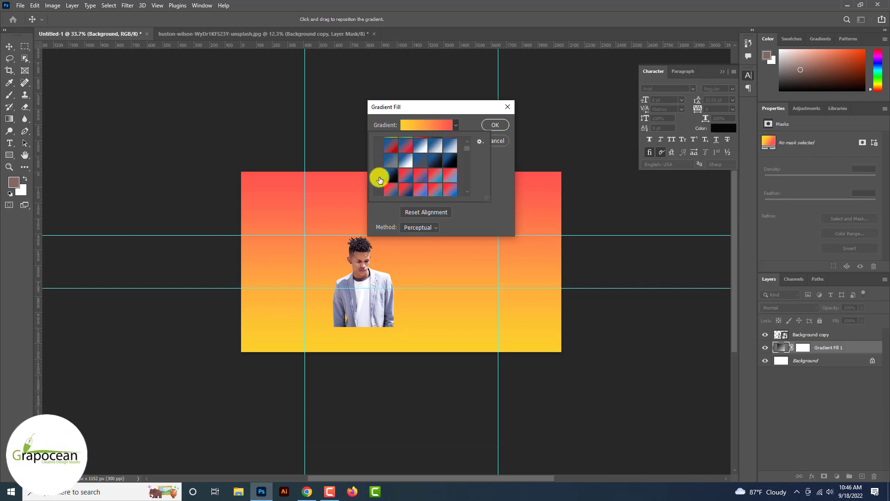
{"action": "scroll", "coordinate": [380, 180], "scroll_direction": "down", "scroll_amount": 2}
{"action": "scroll", "coordinate": [379, 181], "scroll_direction": "down", "scroll_amount": 2}
{"action": "scroll", "coordinate": [380, 181], "scroll_direction": "down", "scroll_amount": 2}
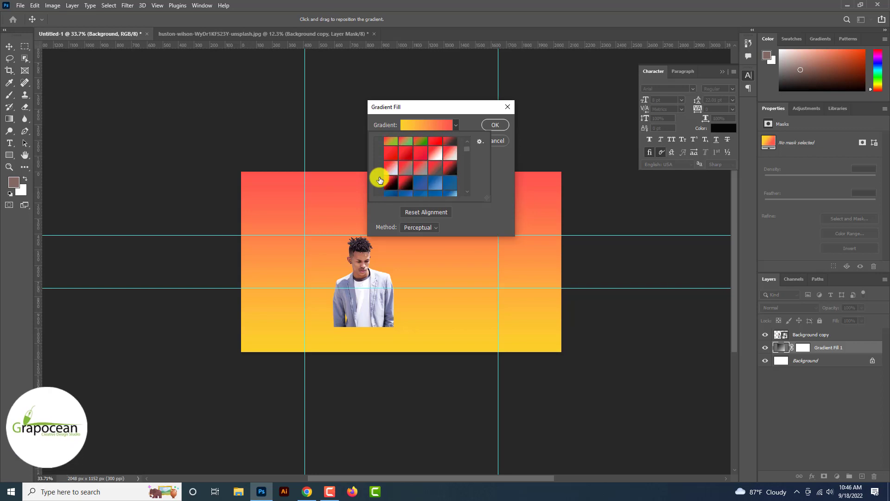
{"action": "scroll", "coordinate": [379, 180], "scroll_direction": "down", "scroll_amount": 2}
{"action": "scroll", "coordinate": [380, 180], "scroll_direction": "down", "scroll_amount": 2}
{"action": "scroll", "coordinate": [379, 181], "scroll_direction": "down", "scroll_amount": 2}
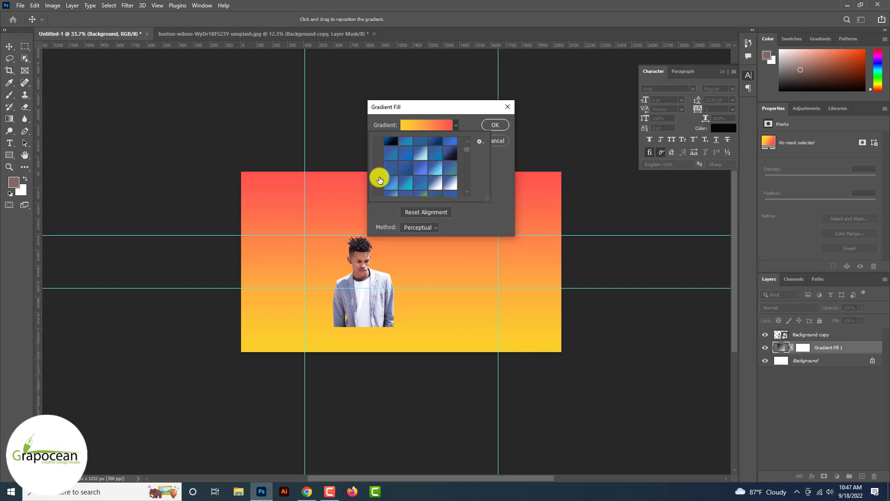
{"action": "scroll", "coordinate": [380, 180], "scroll_direction": "down", "scroll_amount": 2}
{"action": "scroll", "coordinate": [380, 180], "scroll_direction": "down", "scroll_amount": 2}
{"action": "scroll", "coordinate": [380, 180], "scroll_direction": "down", "scroll_amount": 2}
{"action": "scroll", "coordinate": [379, 181], "scroll_direction": "down", "scroll_amount": 1}
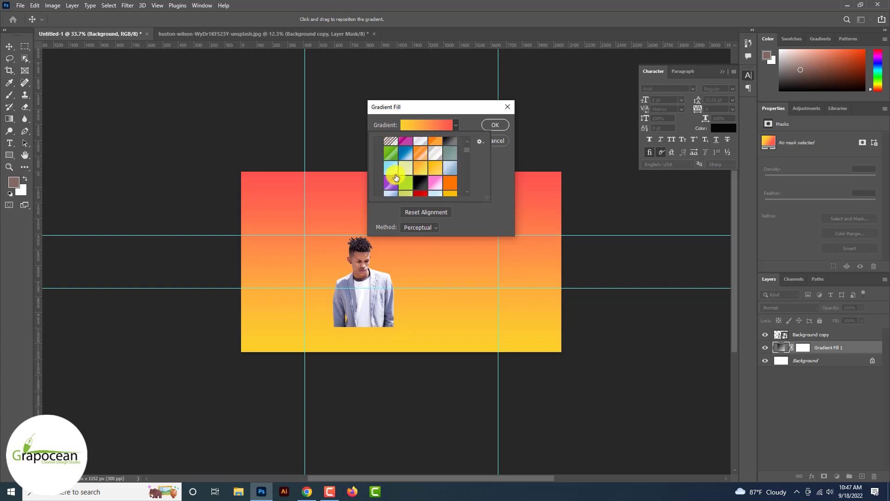
{"action": "left_click", "coordinate": [435, 170]}
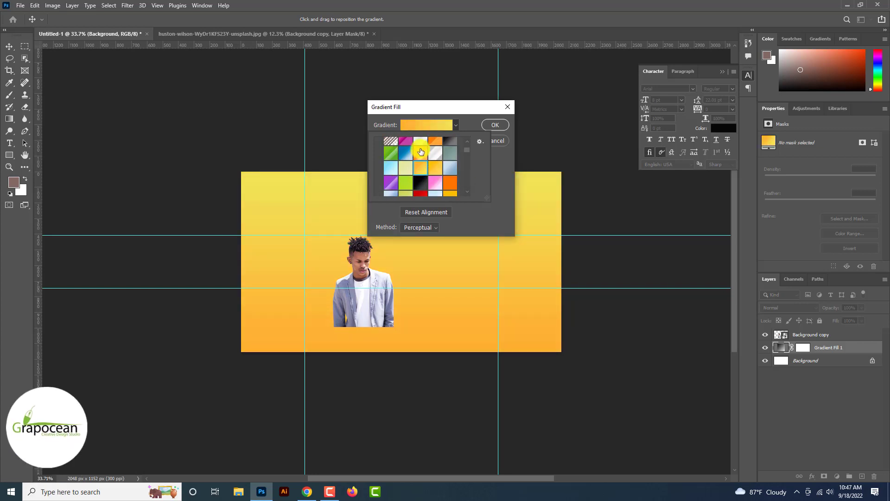
Step: Edit the gradient stops: yellow stop at 5%, orange stop at 55%; angle 7.95°
{"action": "left_click", "coordinate": [426, 126]}
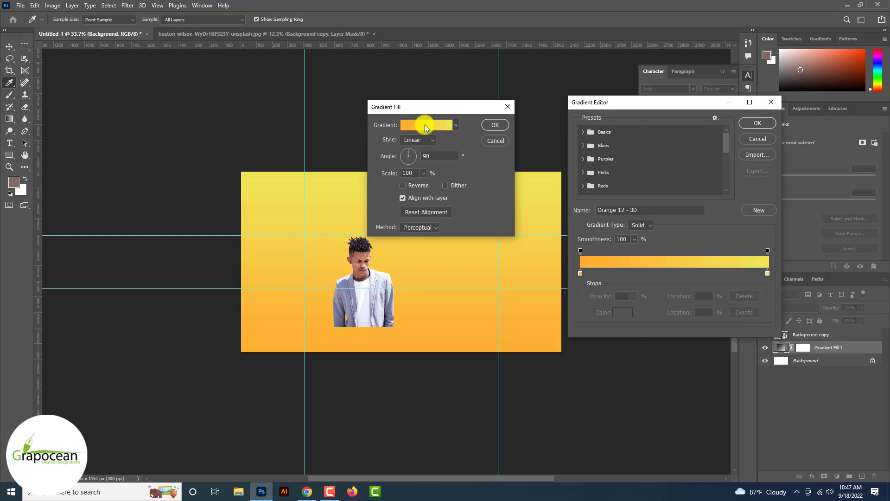
{"action": "double_click", "coordinate": [581, 274]}
{"action": "left_click", "coordinate": [761, 188]}
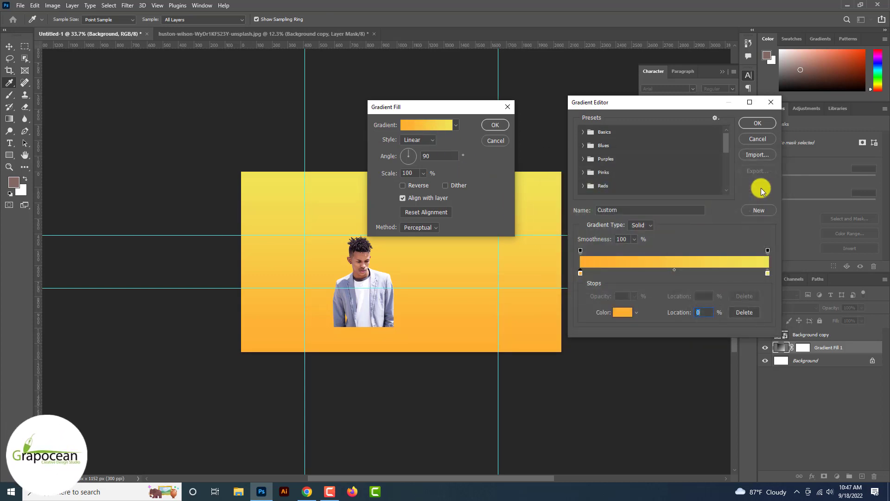
{"action": "key", "text": "Delete"}
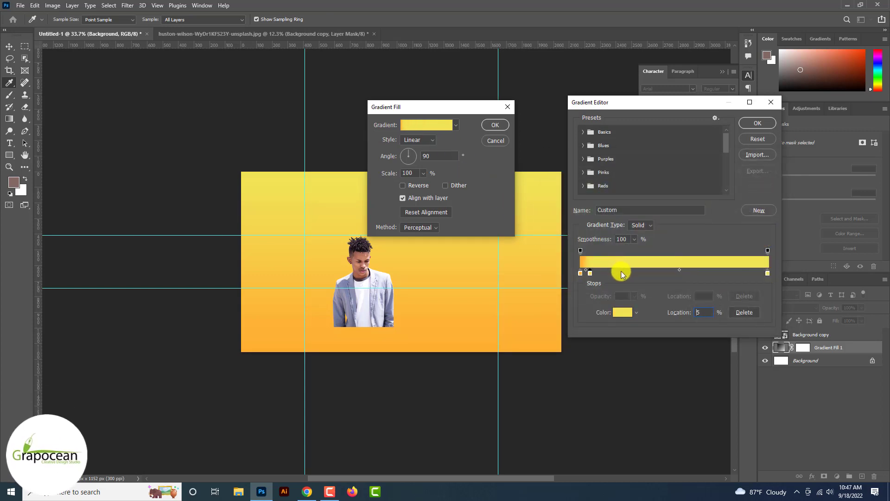
{"action": "left_click", "coordinate": [582, 274], "text": "alt"}
{"action": "left_click_drag", "start_coordinate": [665, 273], "coordinate": [684, 274]}
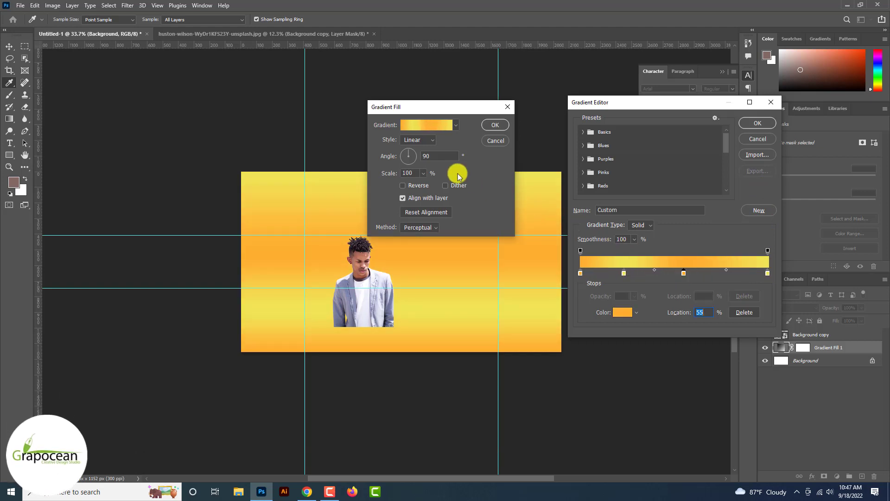
{"action": "left_click", "coordinate": [420, 156]}
{"action": "left_click", "coordinate": [751, 123]}
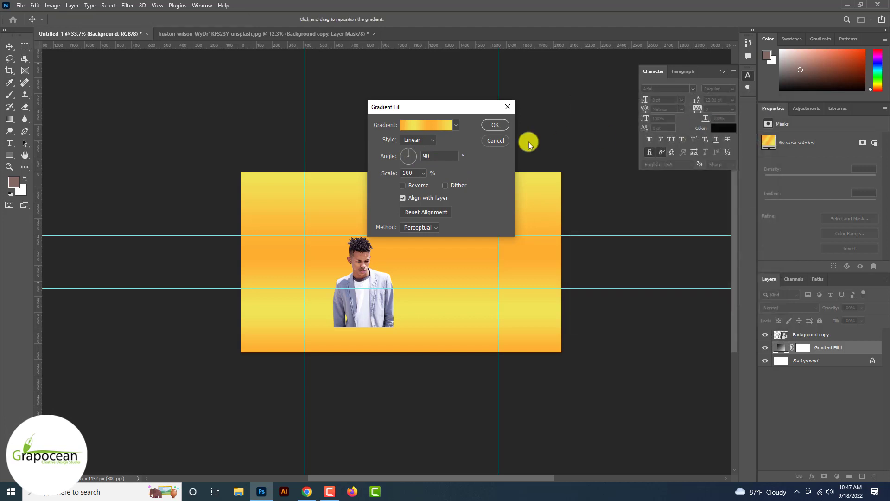
{"action": "left_click", "coordinate": [418, 155]}
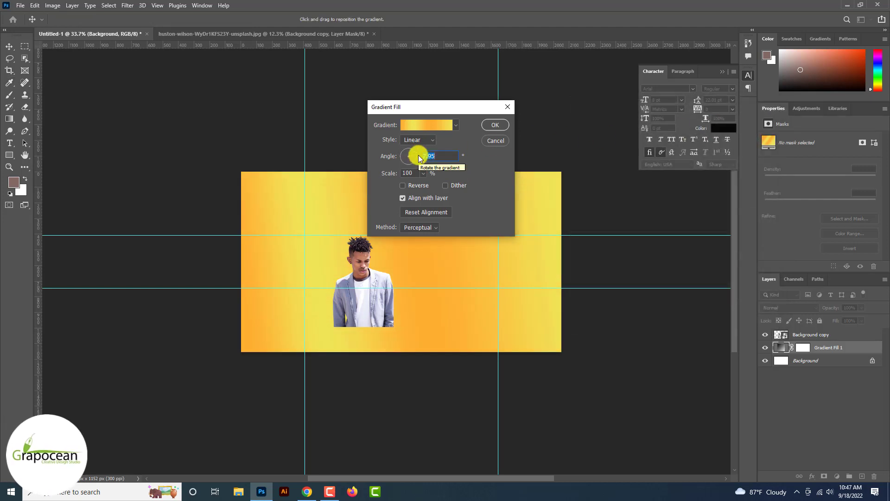
Step: Make the orange stop pale yellow, move stops from 78% to 54%, and apply the fill
{"action": "left_click", "coordinate": [431, 125]}
{"action": "double_click", "coordinate": [684, 272]}
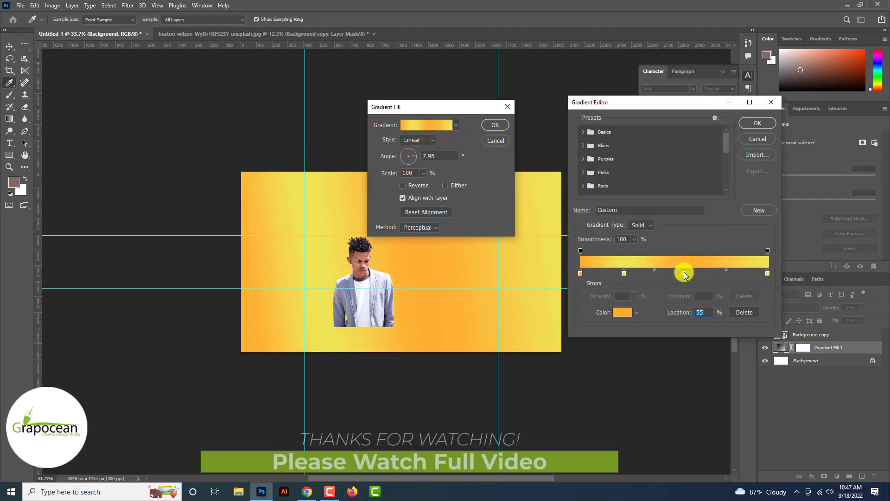
{"action": "left_click_drag", "start_coordinate": [678, 199], "coordinate": [678, 186]}
{"action": "mouse_move", "coordinate": [566, 250]}
{"action": "left_mouse_down"}
{"action": "mouse_move", "coordinate": [573, 261]}
{"action": "mouse_move", "coordinate": [571, 254]}
{"action": "left_mouse_up"}
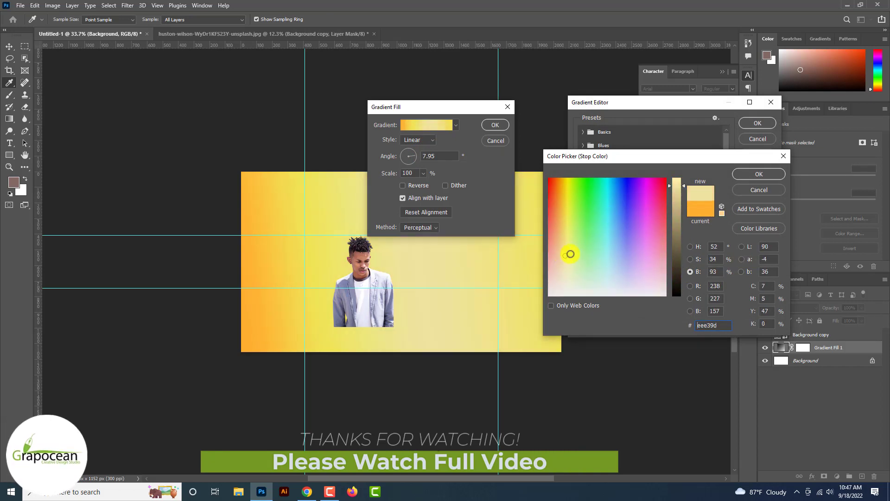
{"action": "left_click", "coordinate": [761, 174]}
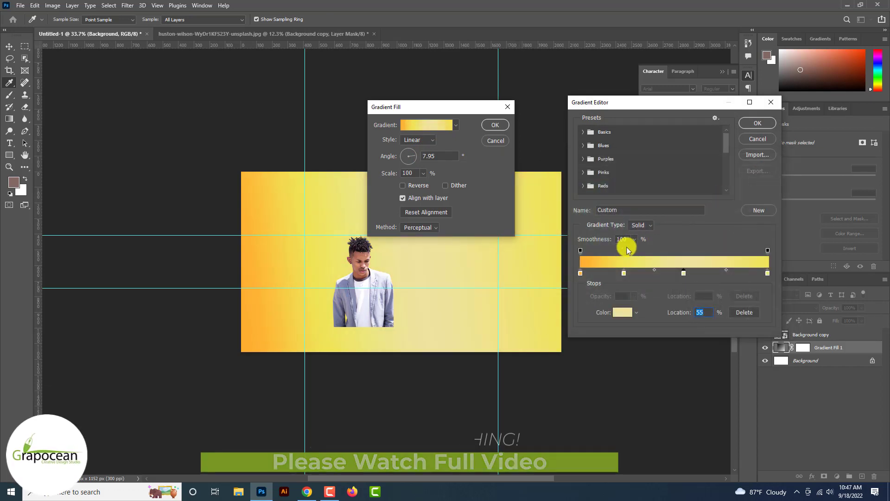
{"action": "left_click_drag", "start_coordinate": [624, 273], "coordinate": [575, 273]}
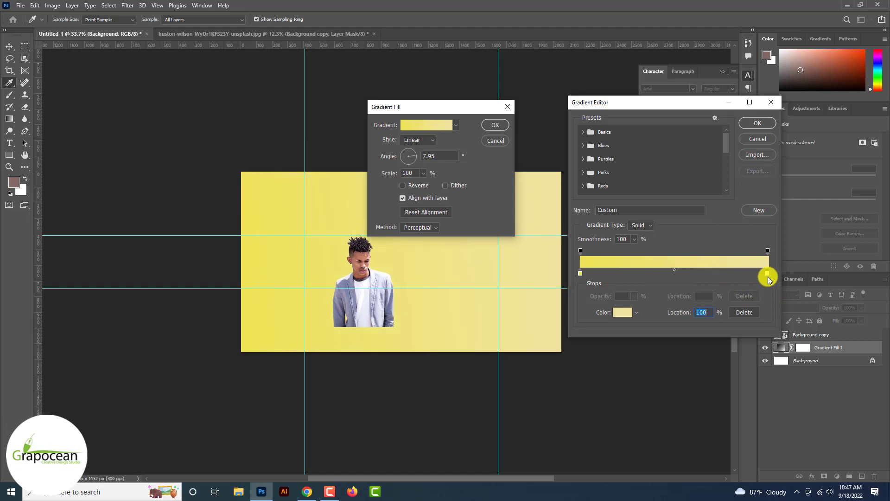
{"action": "left_click_drag", "start_coordinate": [727, 274], "coordinate": [682, 274]}
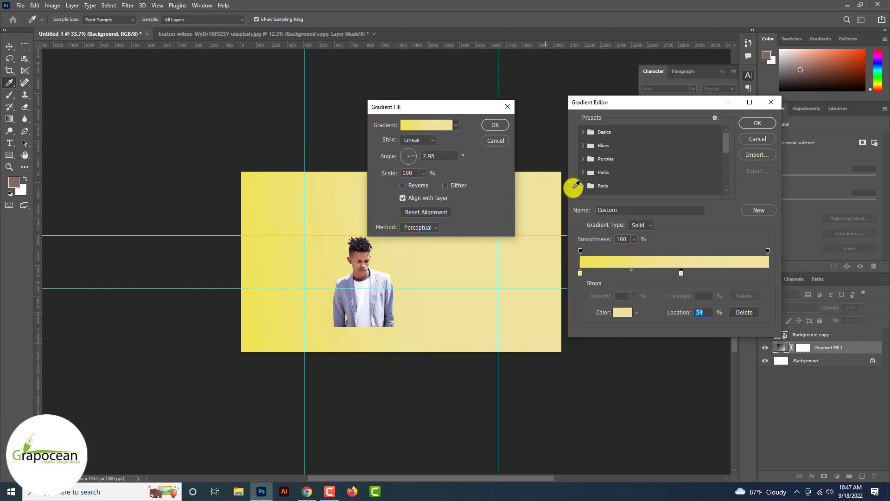
{"action": "left_click", "coordinate": [757, 123]}
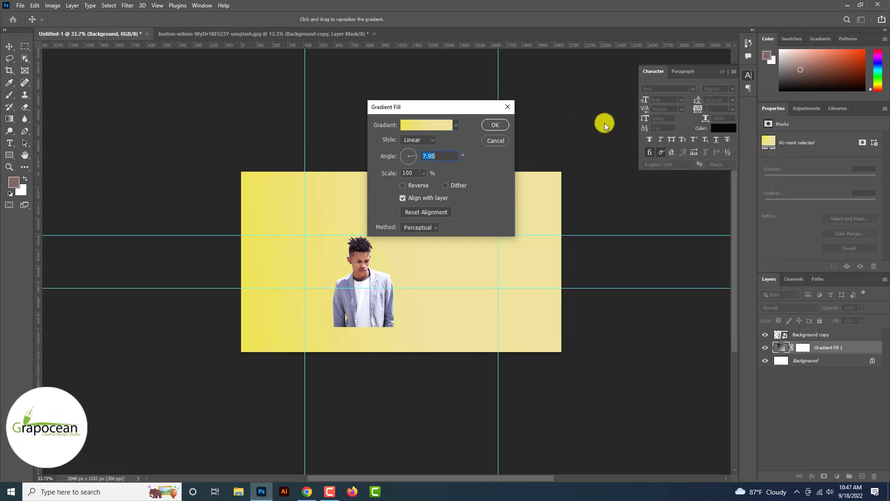
{"action": "left_click", "coordinate": [495, 125]}
{"action": "key", "text": "ctrl+plus"}
Step: Open the sdfasdf and sdf brush strokes, the cloud photo and the green texture
{"action": "left_click", "coordinate": [21, 5]}
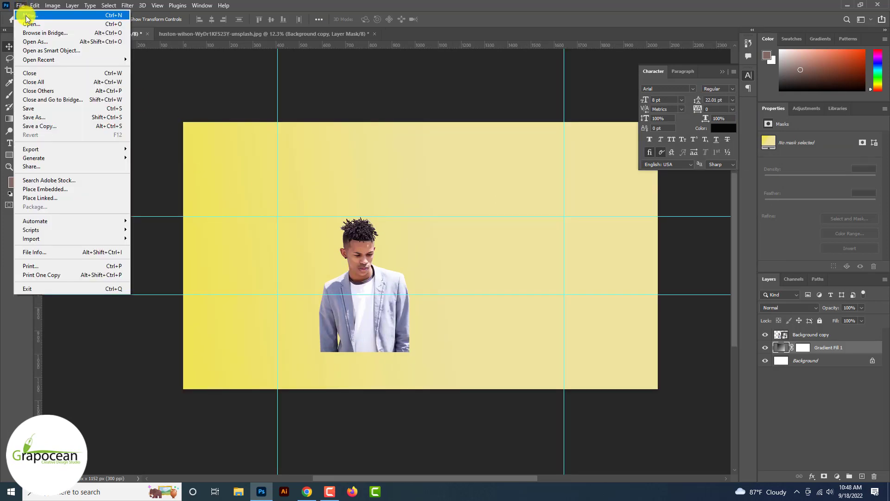
{"action": "left_click", "coordinate": [28, 26]}
{"action": "left_click", "coordinate": [185, 132]}
{"action": "left_click", "coordinate": [320, 121], "text": "ctrl"}
{"action": "scroll", "coordinate": [336, 142], "scroll_direction": "down", "scroll_amount": 2}
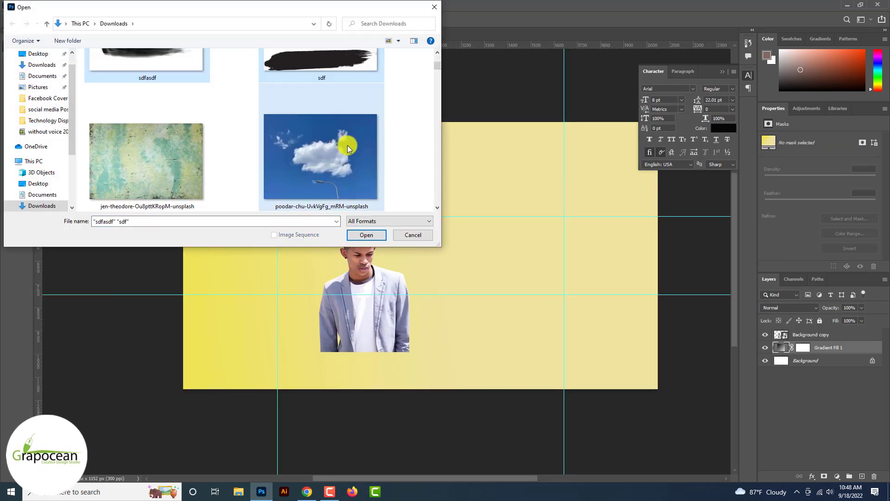
{"action": "left_click", "coordinate": [349, 148], "text": "ctrl"}
{"action": "left_click", "coordinate": [139, 149], "text": "ctrl"}
{"action": "left_click", "coordinate": [367, 235]}
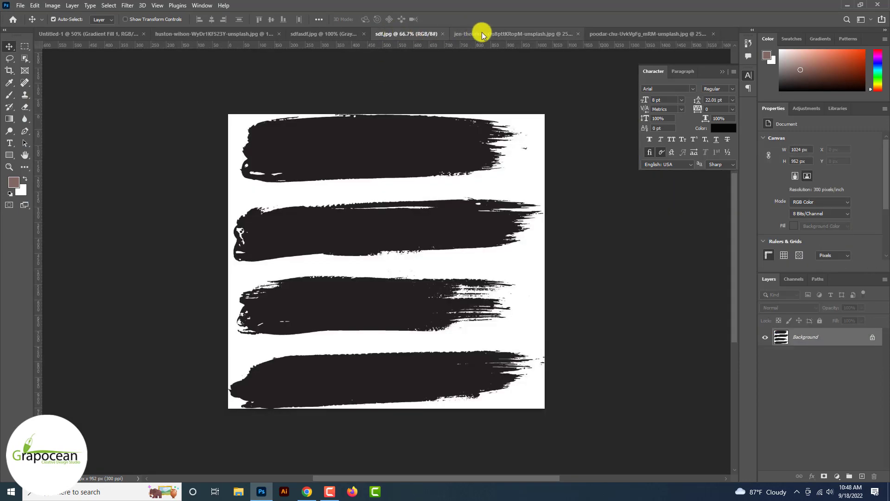
Step: Drag the green grunge texture into the banner, set it to Overlay, and lower its opacity
{"action": "left_click", "coordinate": [483, 33]}
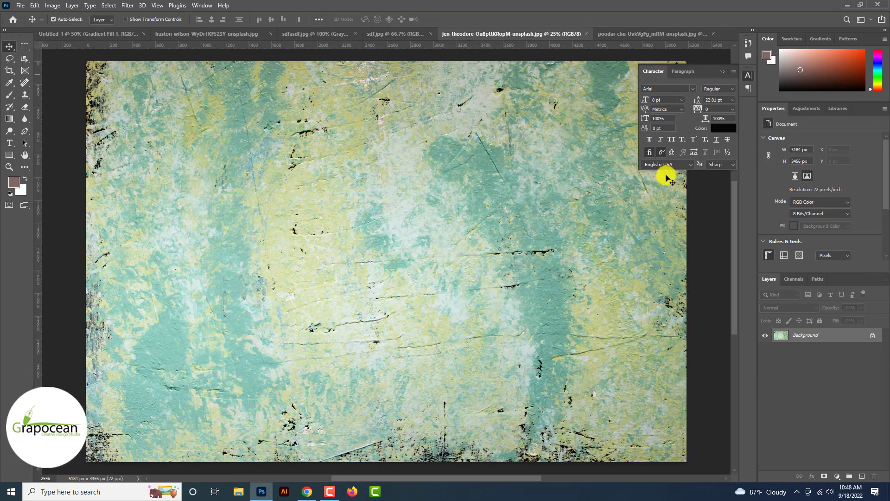
{"action": "left_click_drag", "start_coordinate": [358, 95], "coordinate": [518, 290]}
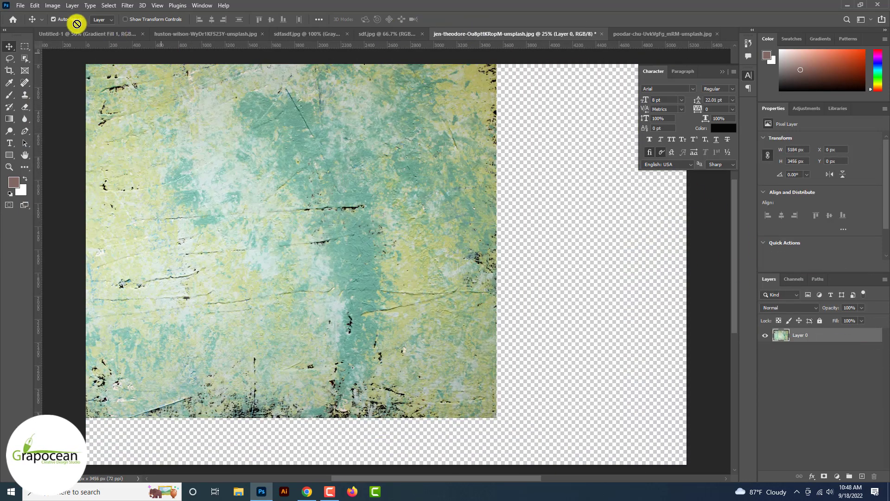
{"action": "left_click", "coordinate": [788, 307]}
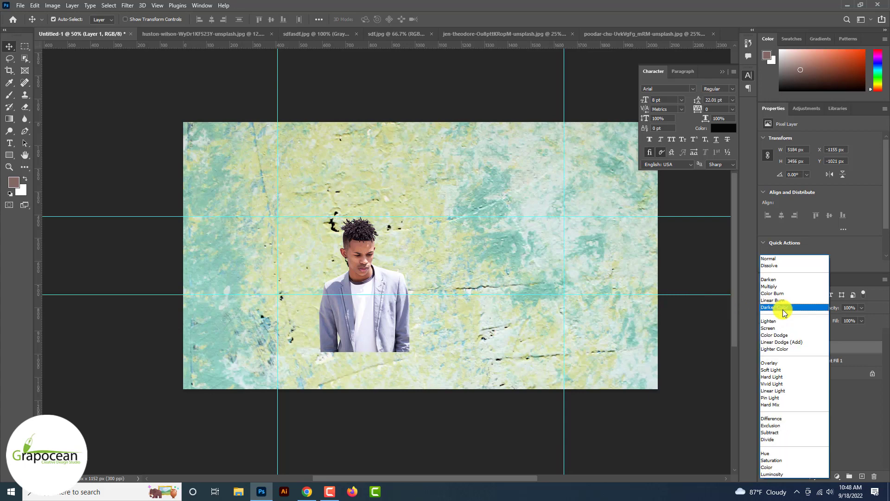
{"action": "key", "text": "Down"}
{"action": "key", "text": "Down"}
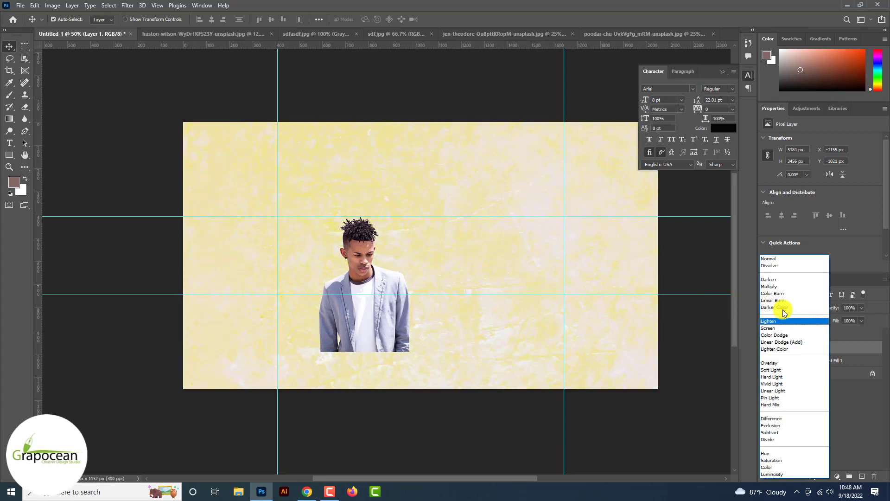
{"action": "key", "text": "Down"}
{"action": "key", "text": "Down"}
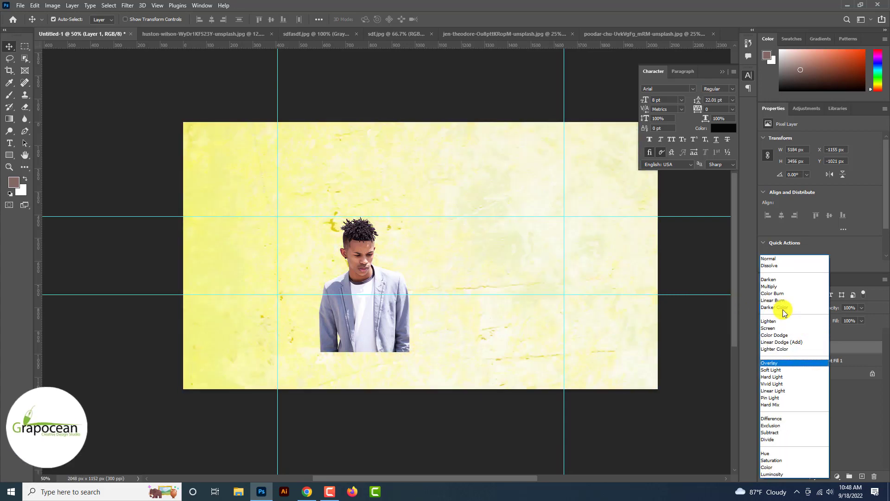
{"action": "left_click", "coordinate": [801, 364]}
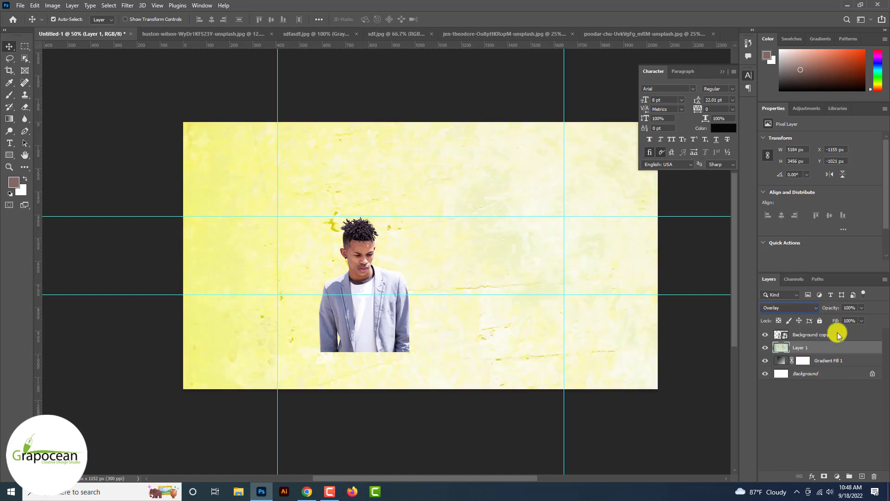
{"action": "left_click", "coordinate": [861, 307]}
{"action": "left_click_drag", "start_coordinate": [864, 318], "coordinate": [834, 320]}
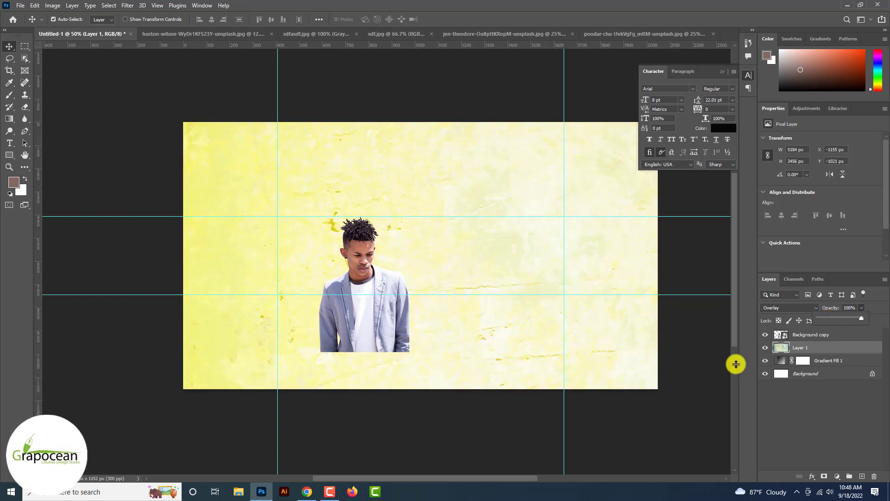
Step: Make the Background copy 2 layer visible to brighten the man, zooming to check
{"action": "left_click", "coordinate": [765, 336]}
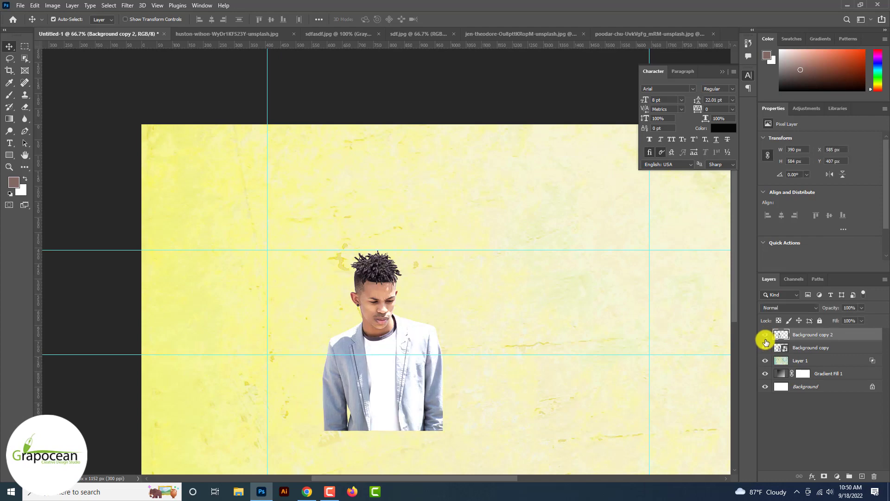
{"action": "key", "text": "ctrl+minus"}
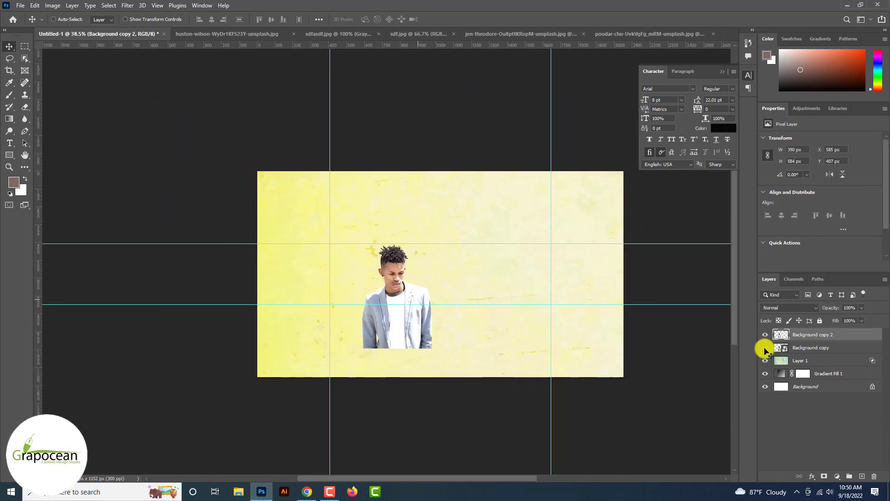
{"action": "key", "text": "ctrl+plus"}
{"action": "key", "text": "ctrl+plus"}
{"action": "key", "text": "ctrl+minus"}
{"action": "key", "text": "ctrl+minus"}
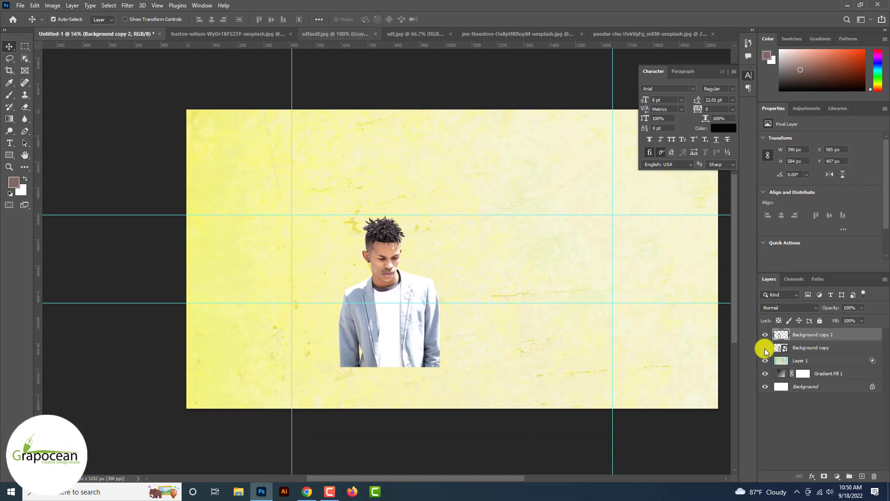
Step: On the sdfasdf image, select the dark brush stroke with Color Range
{"action": "left_click", "coordinate": [255, 33]}
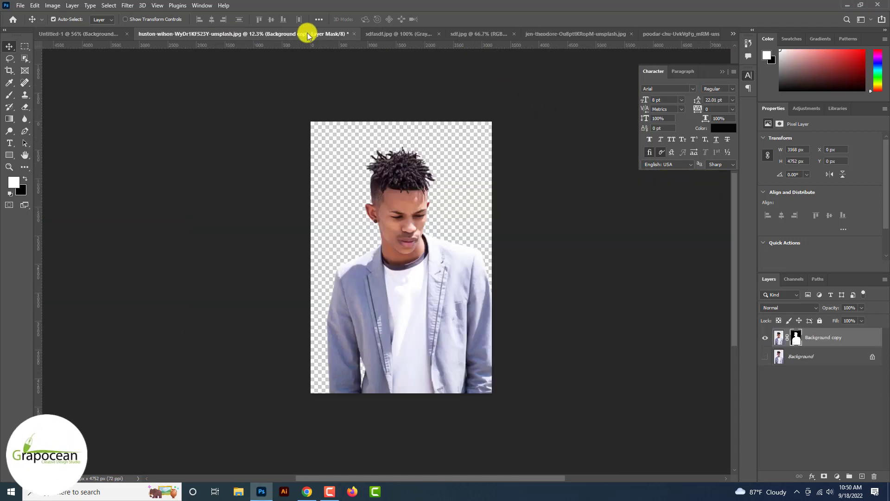
{"action": "left_click", "coordinate": [373, 35]}
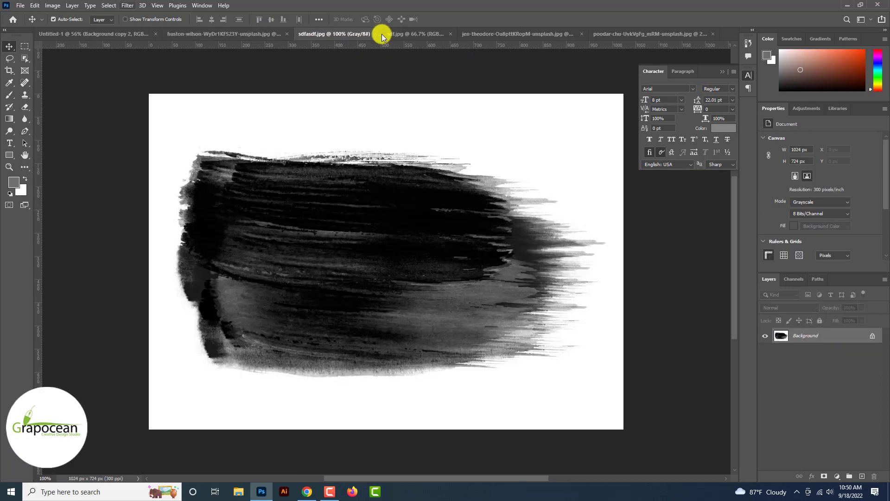
{"action": "left_click", "coordinate": [90, 6]}
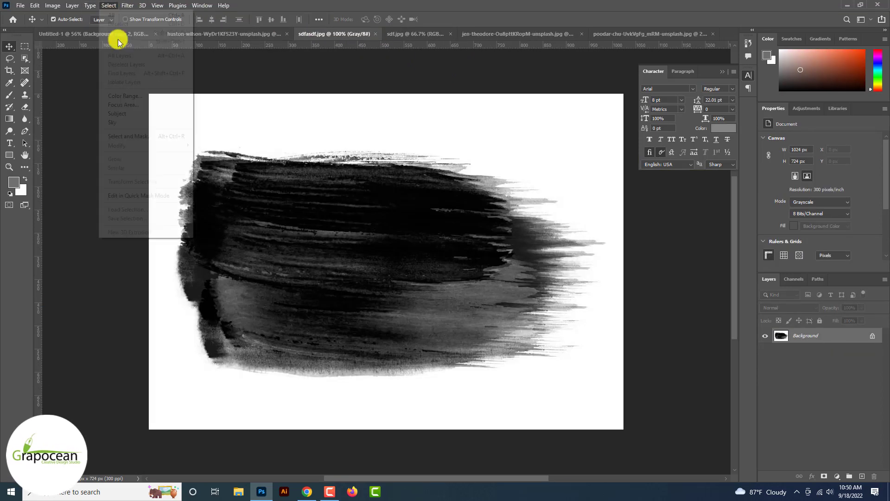
{"action": "left_click", "coordinate": [139, 94]}
{"action": "left_click", "coordinate": [303, 250]}
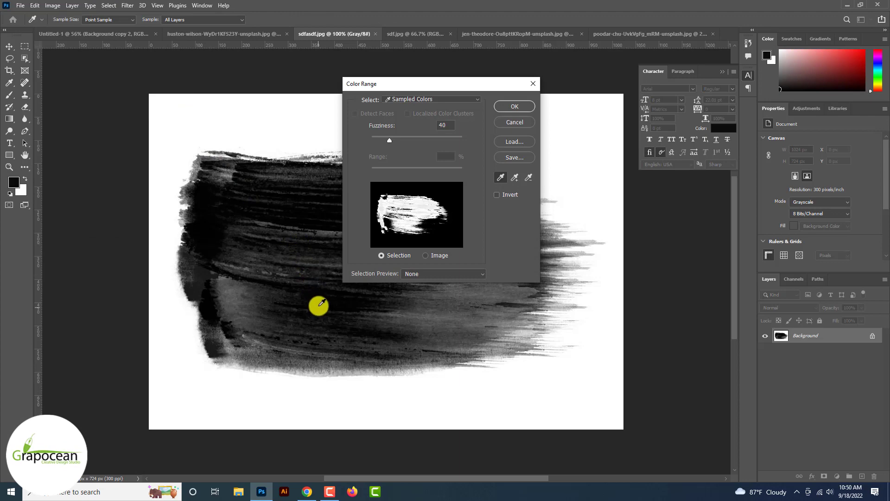
{"action": "left_click", "coordinate": [420, 327]}
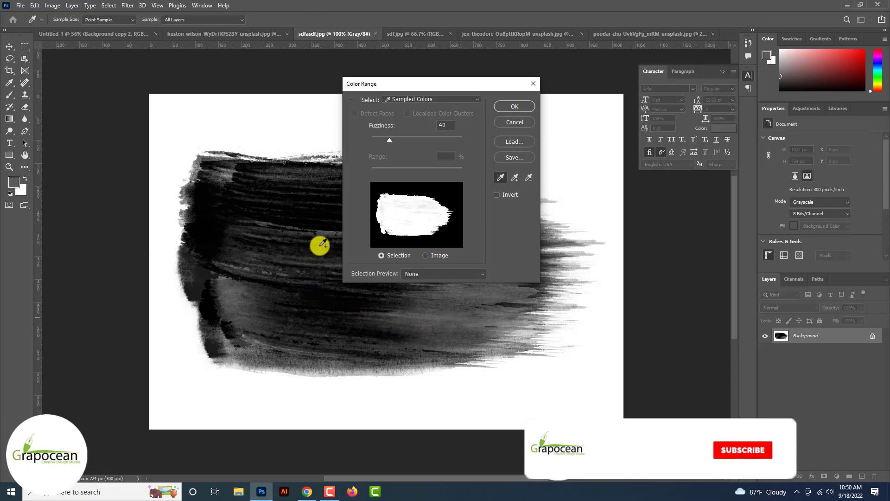
{"action": "left_click", "coordinate": [523, 107]}
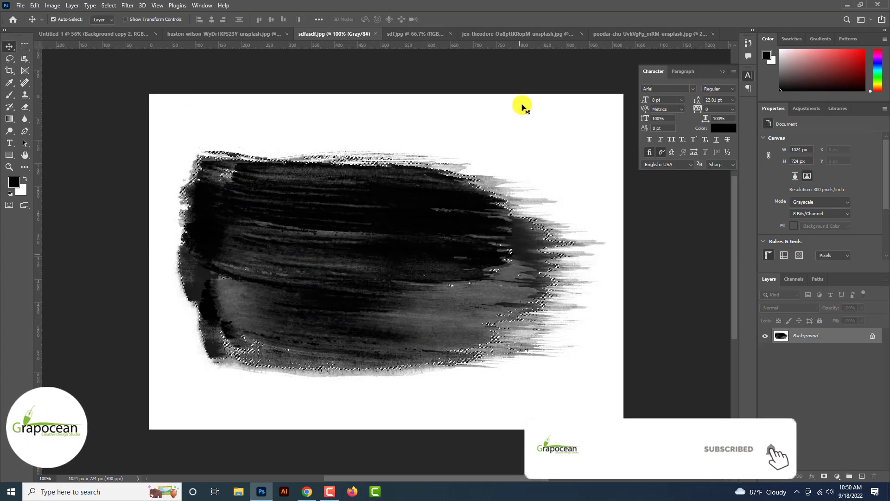
Step: Unlock the Background, add an inverted layer mask, and shift the stroke up-left
{"action": "left_click", "coordinate": [127, 5]}
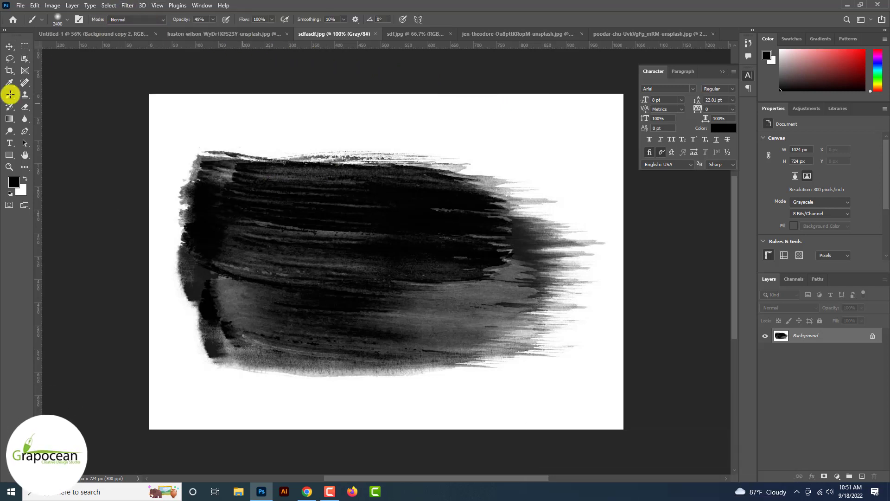
{"action": "right_click", "coordinate": [25, 58]}
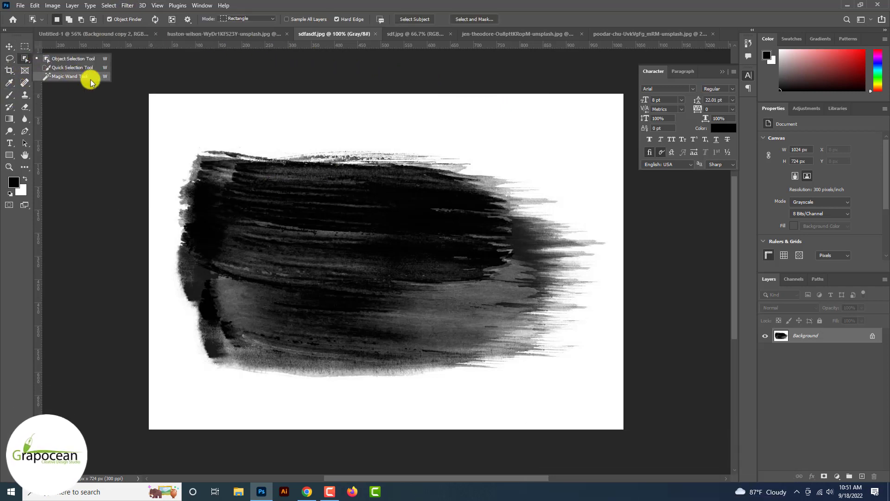
{"action": "left_click", "coordinate": [69, 60]}
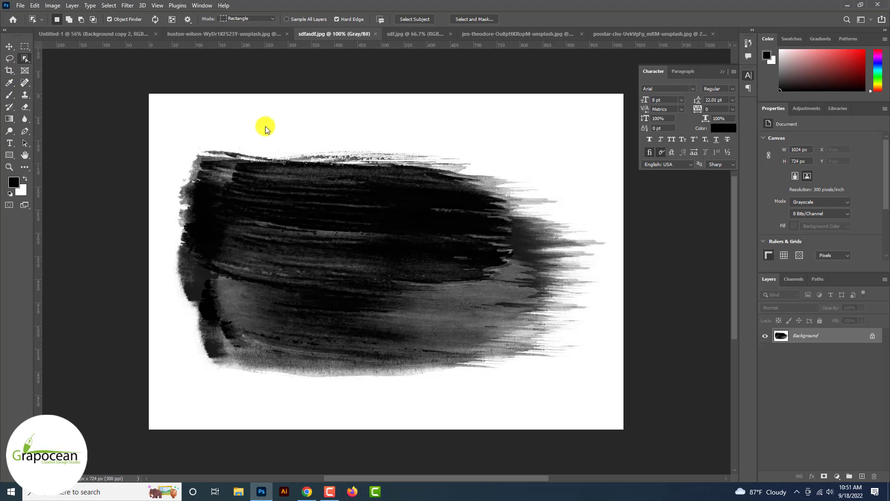
{"action": "left_click", "coordinate": [867, 336]}
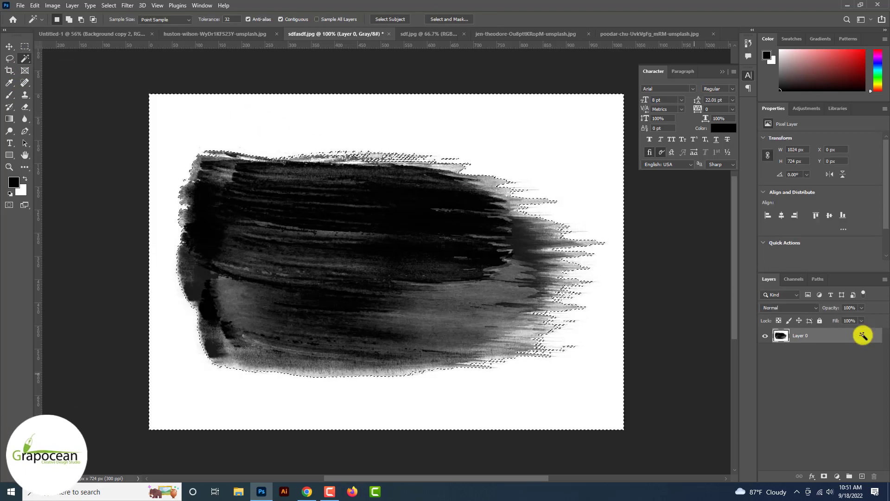
{"action": "left_click", "coordinate": [824, 476]}
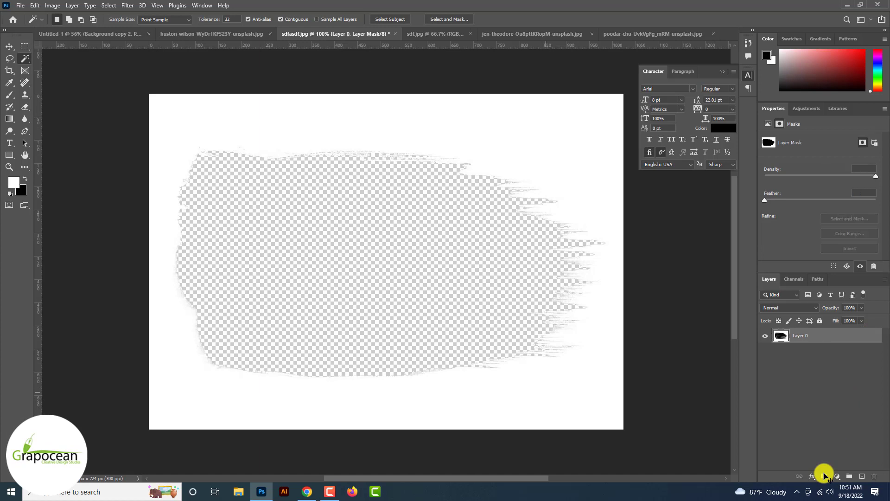
{"action": "left_click", "coordinate": [824, 477]}
{"action": "left_click", "coordinate": [9, 47]}
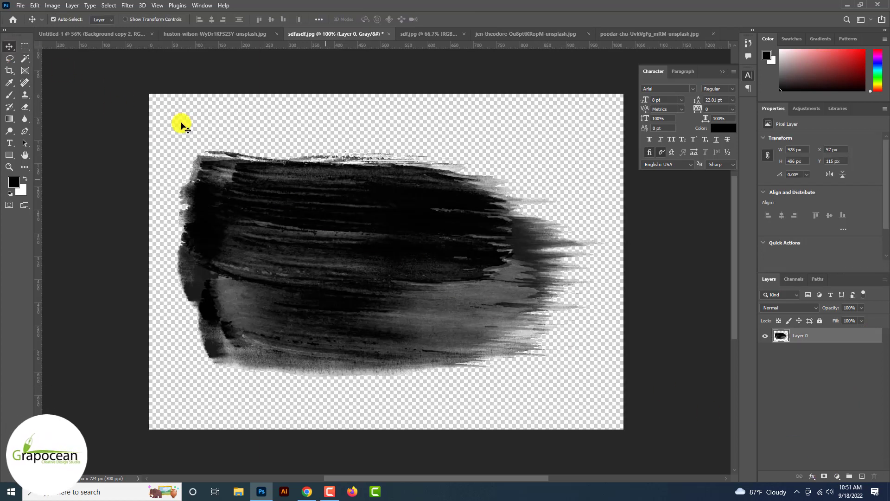
{"action": "left_click_drag", "start_coordinate": [384, 180], "coordinate": [316, 160]}
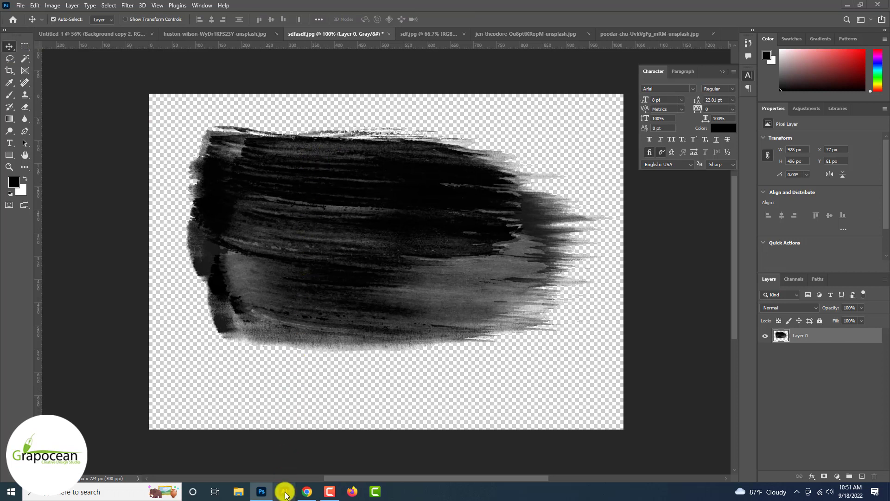
{"action": "left_click", "coordinate": [285, 493]}
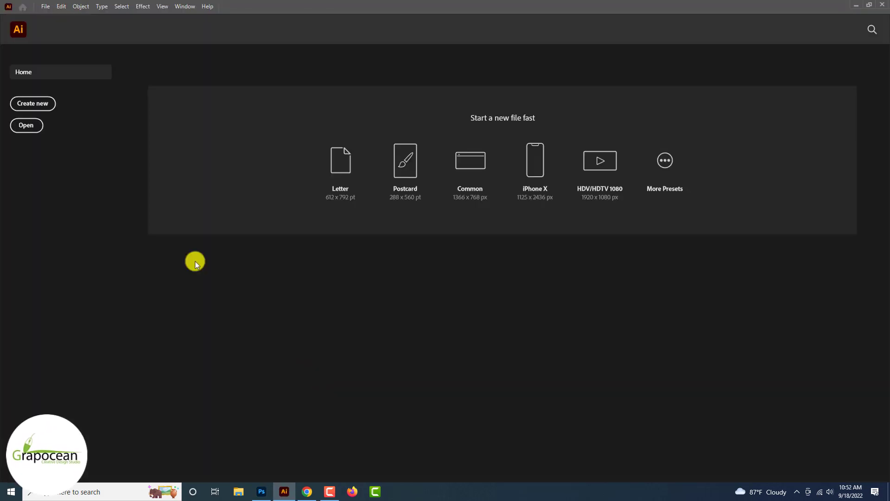
Step: Create a new Illustrator document and collapse the floating Brushes/Symbols panel
{"action": "left_click", "coordinate": [40, 104]}
{"action": "left_click", "coordinate": [629, 389]}
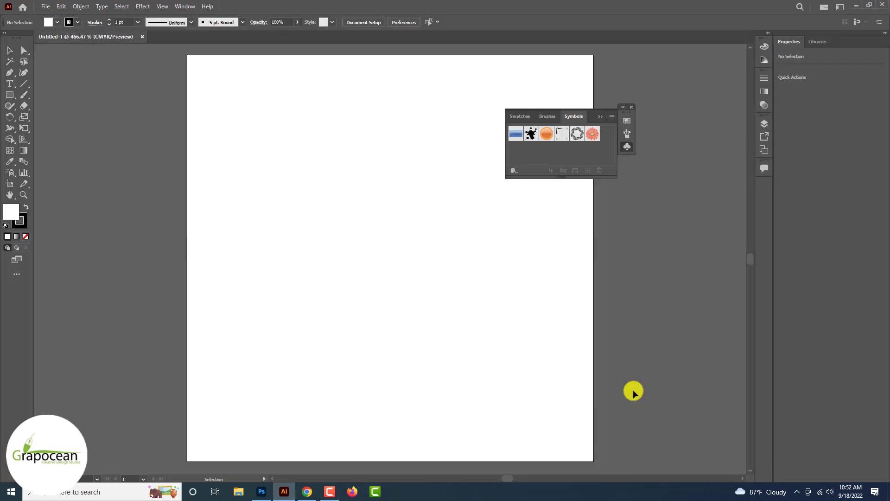
{"action": "left_click", "coordinate": [623, 107]}
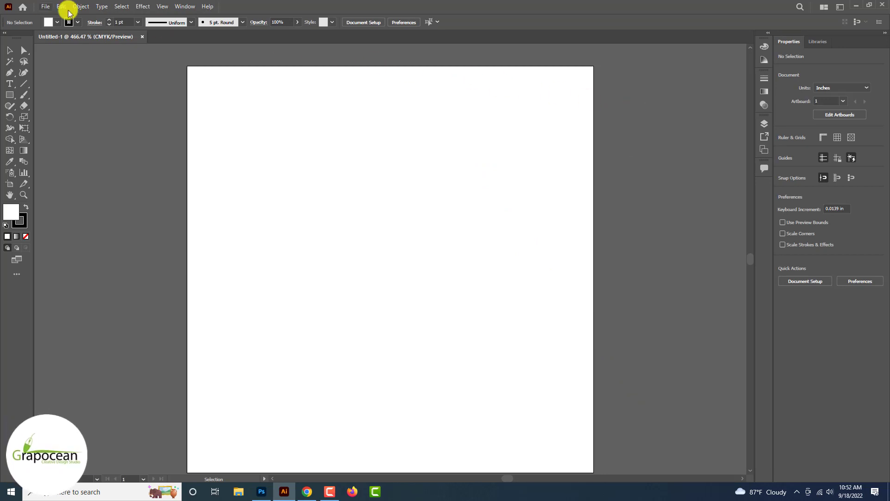
Step: Open sdfasdf copy.png and position the brush-stroke image in the document
{"action": "left_click", "coordinate": [45, 7]}
{"action": "left_click", "coordinate": [46, 6]}
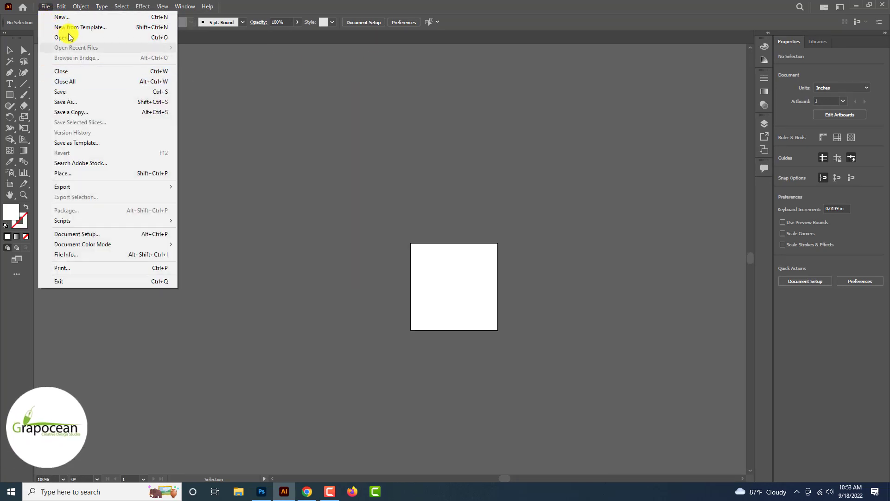
{"action": "left_click", "coordinate": [60, 36]}
{"action": "left_click", "coordinate": [371, 235]}
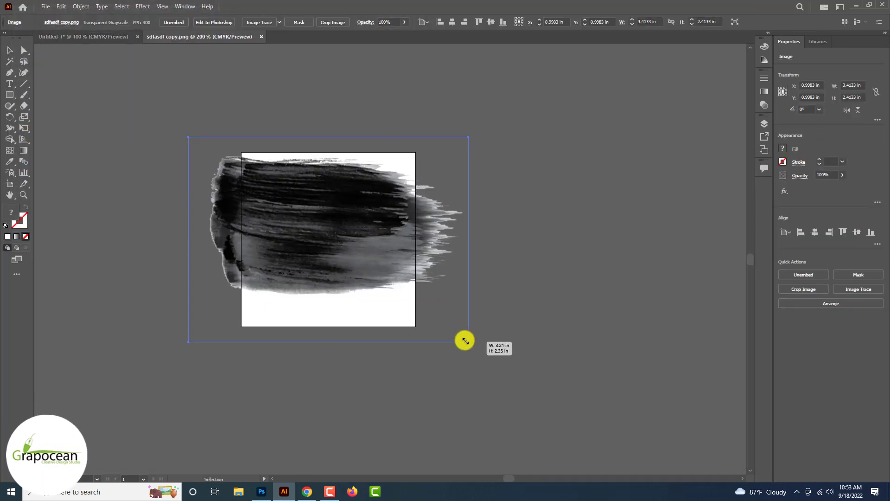
{"action": "left_click", "coordinate": [464, 341]}
{"action": "mouse_move", "coordinate": [475, 343]}
{"action": "left_mouse_down"}
{"action": "mouse_move", "coordinate": [293, 260]}
{"action": "mouse_move", "coordinate": [476, 343]}
{"action": "left_mouse_up"}
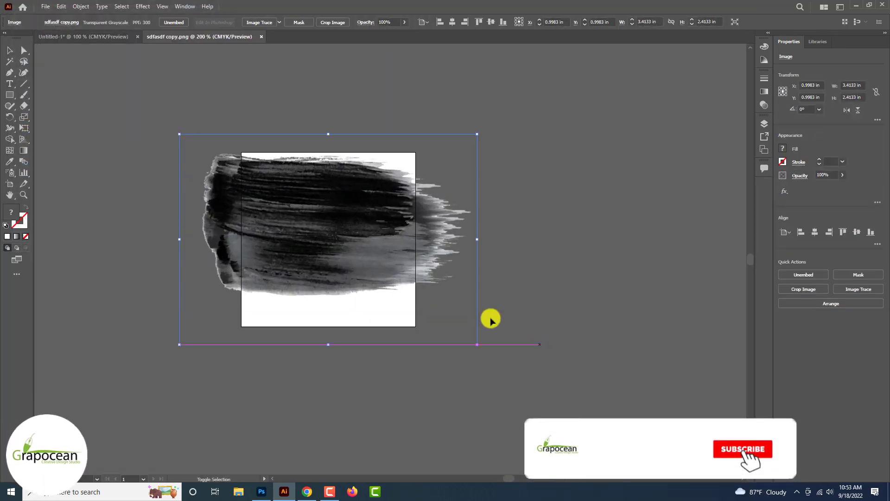
{"action": "mouse_move", "coordinate": [338, 241]}
{"action": "left_mouse_down"}
{"action": "mouse_move", "coordinate": [539, 250]}
{"action": "mouse_move", "coordinate": [332, 208]}
{"action": "left_mouse_up"}
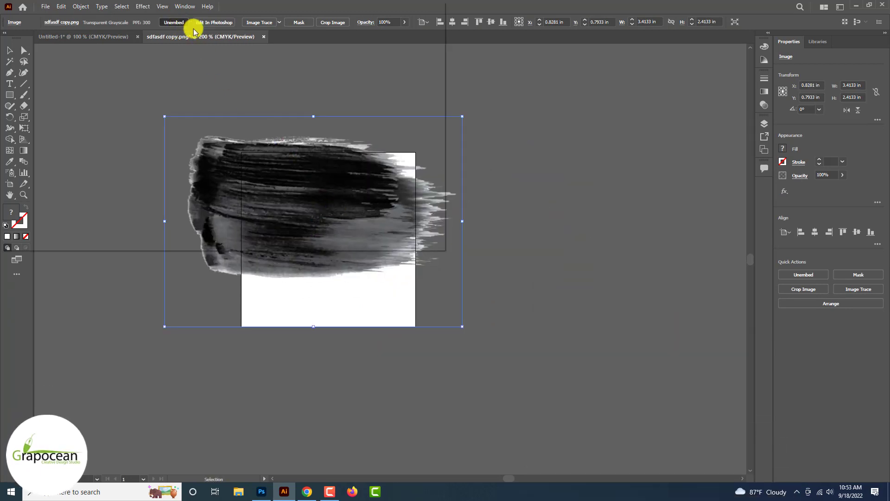
Step: Move the stroke image over the artboard and drag it into the Brushes panel
{"action": "left_click", "coordinate": [214, 22]}
{"action": "left_click", "coordinate": [425, 9]}
{"action": "left_click_drag", "start_coordinate": [292, 179], "coordinate": [296, 207]}
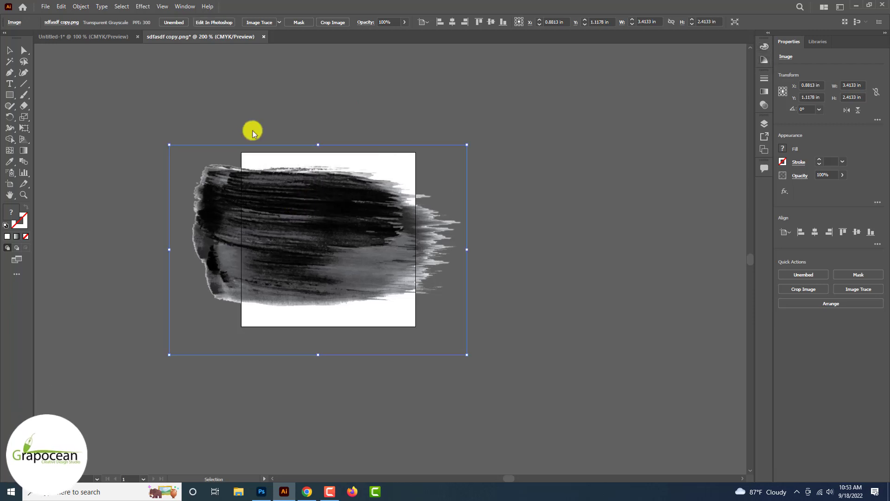
{"action": "left_click", "coordinate": [181, 10]}
{"action": "left_click", "coordinate": [250, 157]}
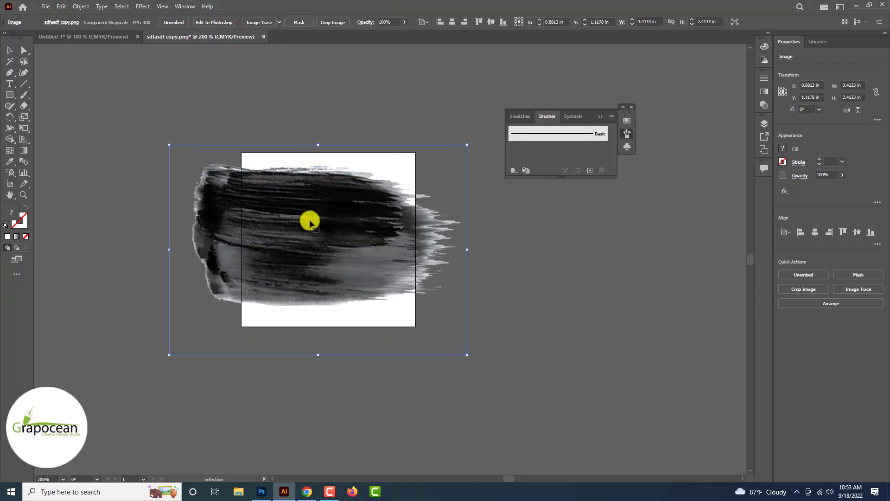
{"action": "left_click_drag", "start_coordinate": [308, 218], "coordinate": [532, 159]}
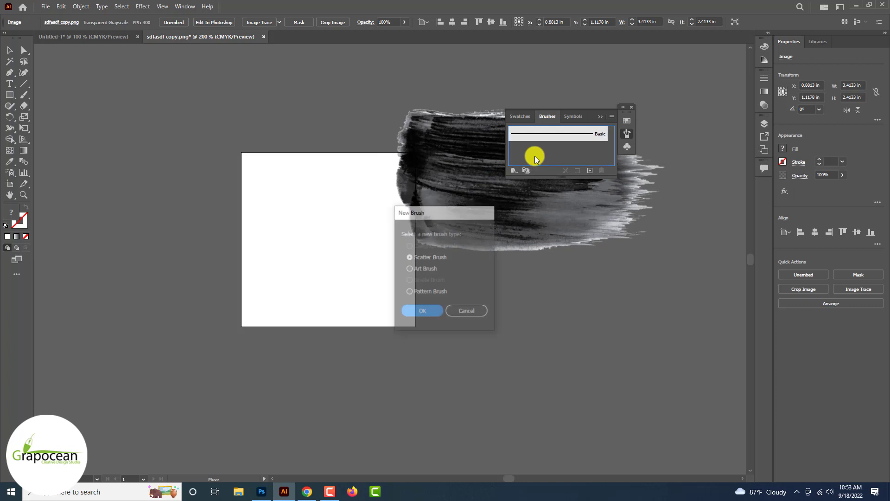
Step: Make a scatter brush from the image, test a stroke, undo it and delete the brush
{"action": "left_click", "coordinate": [422, 312]}
{"action": "left_click", "coordinate": [508, 338]}
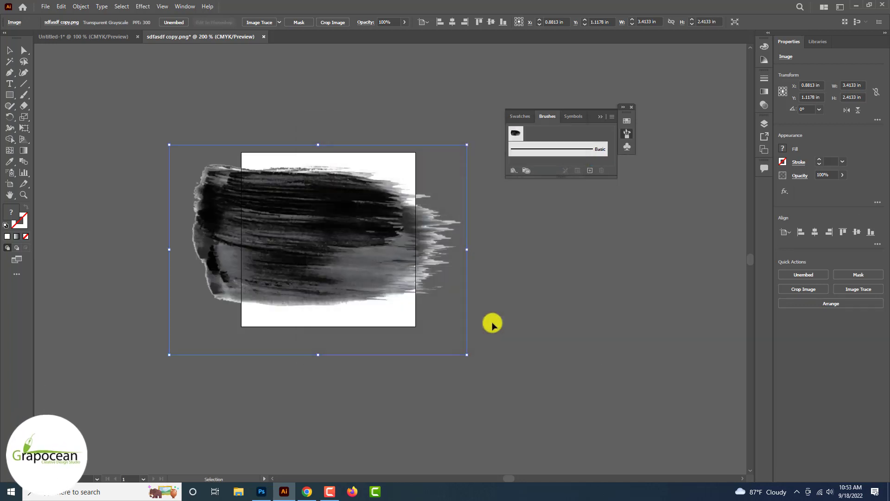
{"action": "left_click_drag", "start_coordinate": [436, 295], "coordinate": [706, 459]}
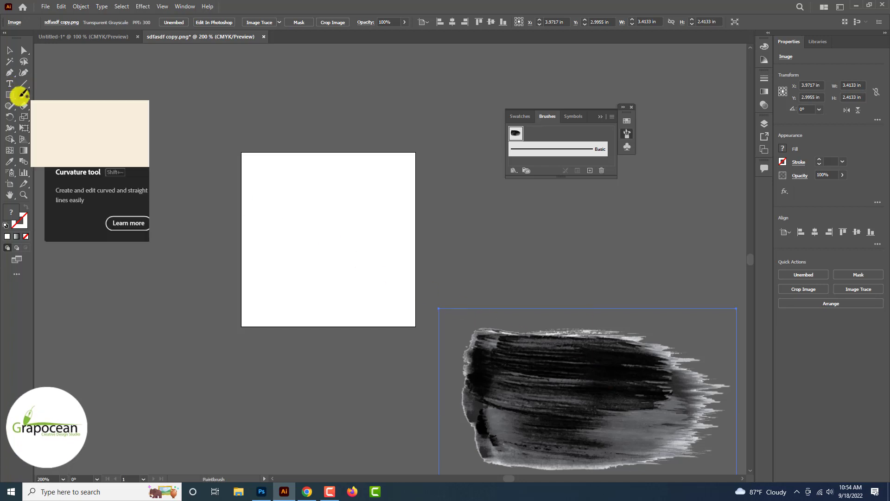
{"action": "left_click", "coordinate": [24, 95]}
{"action": "left_click_drag", "start_coordinate": [166, 195], "coordinate": [400, 209]}
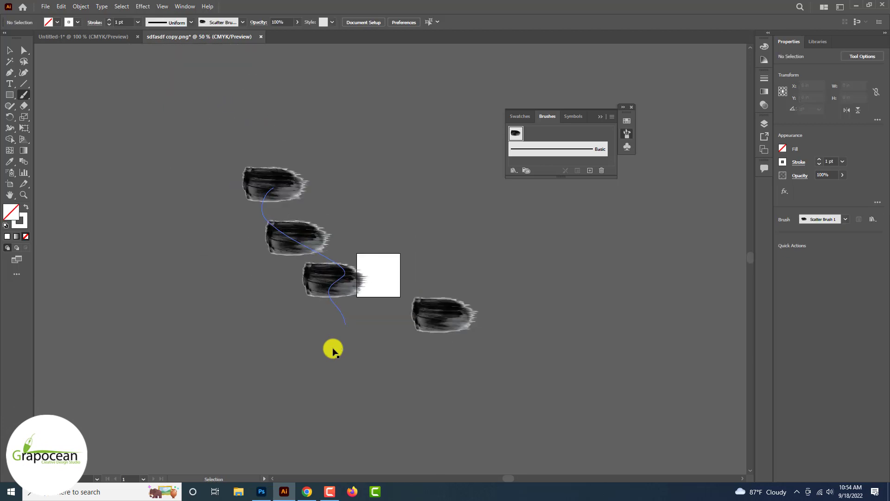
{"action": "key", "text": "ctrl+z"}
{"action": "key", "text": "ctrl+equal"}
{"action": "key", "text": "ctrl+equal"}
{"action": "key", "text": "ctrl+equal"}
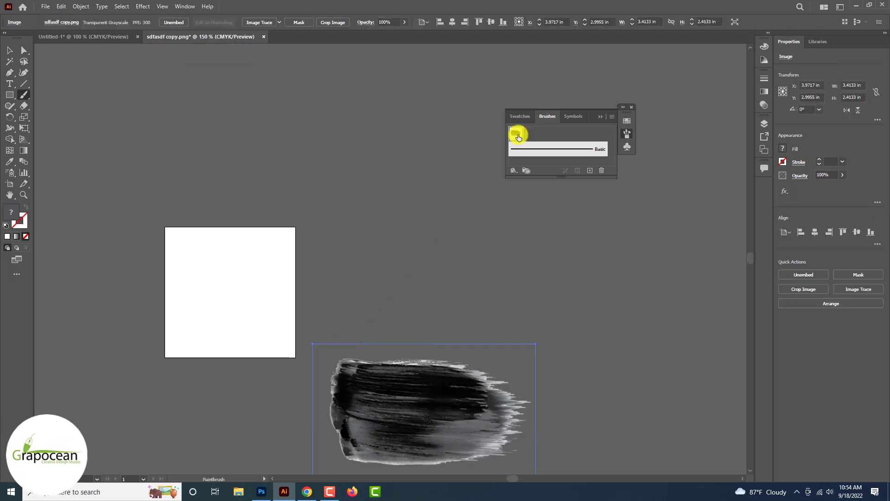
{"action": "left_click_drag", "start_coordinate": [548, 137], "coordinate": [601, 172]}
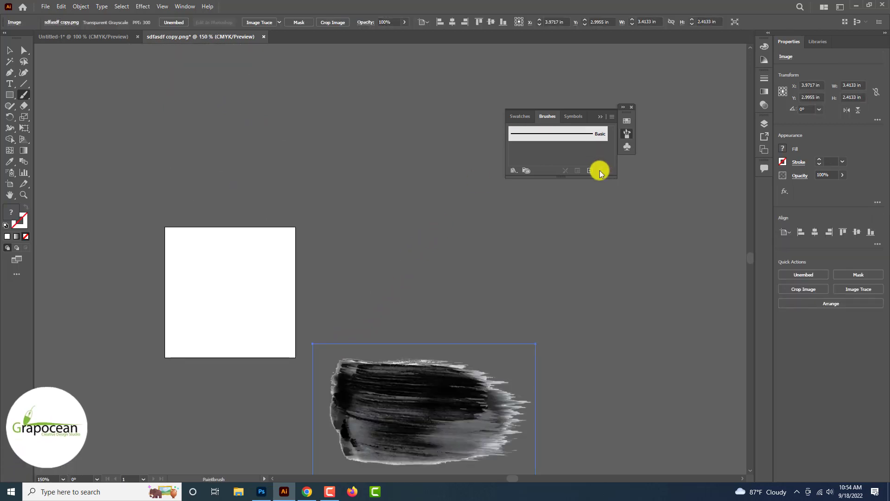
Step: Create an art brush with fixed width from the stroke image
{"action": "left_click", "coordinate": [10, 49]}
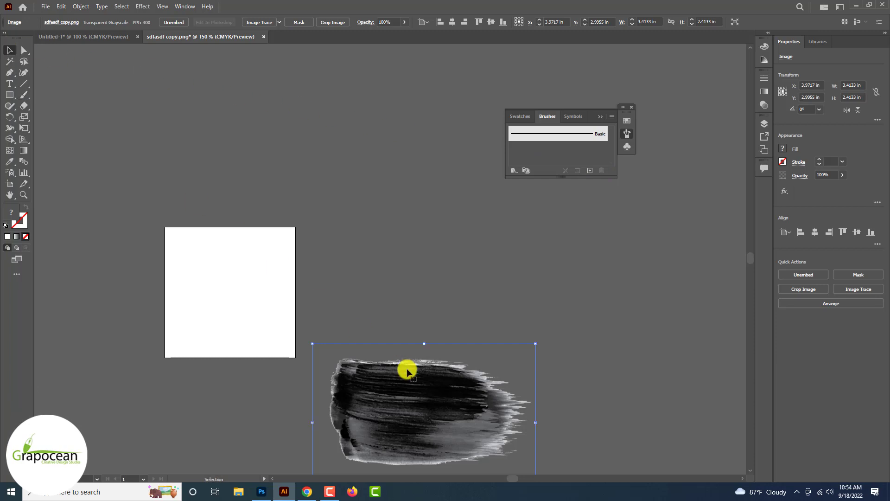
{"action": "left_click_drag", "start_coordinate": [407, 371], "coordinate": [562, 146]}
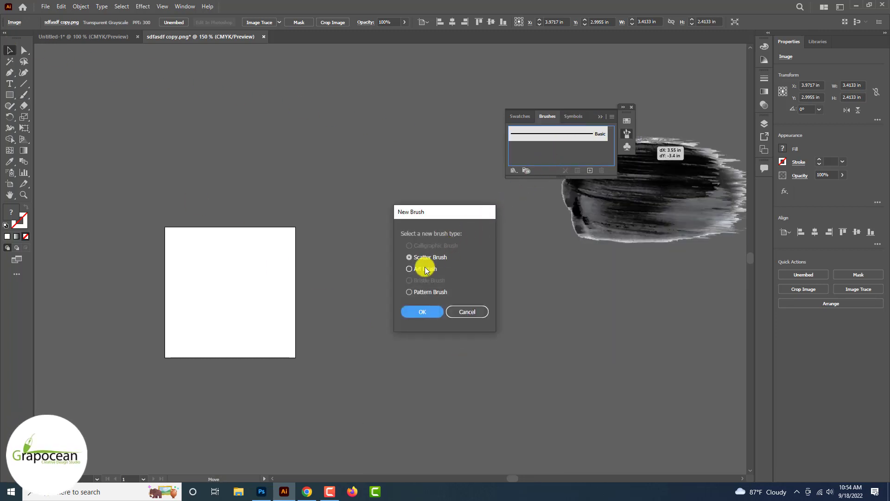
{"action": "left_click", "coordinate": [427, 311]}
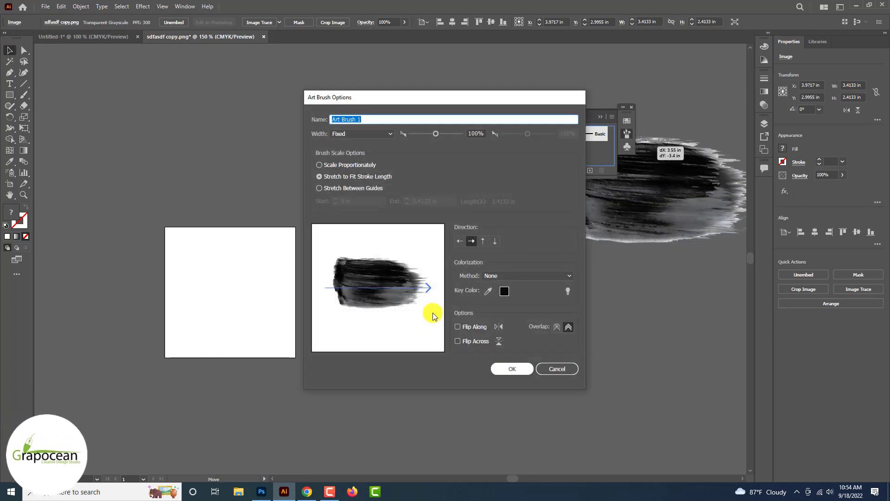
{"action": "left_click", "coordinate": [388, 134]}
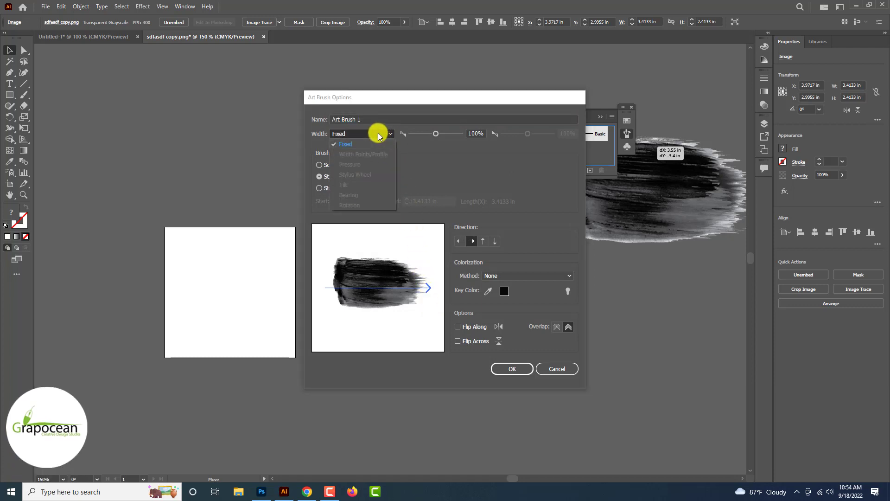
{"action": "left_click", "coordinate": [378, 135]}
{"action": "left_click", "coordinate": [512, 369]}
Step: Paint a wavy stroke with the new art brush and move it down-left
{"action": "key", "text": "ctrl+1"}
{"action": "key", "text": "b"}
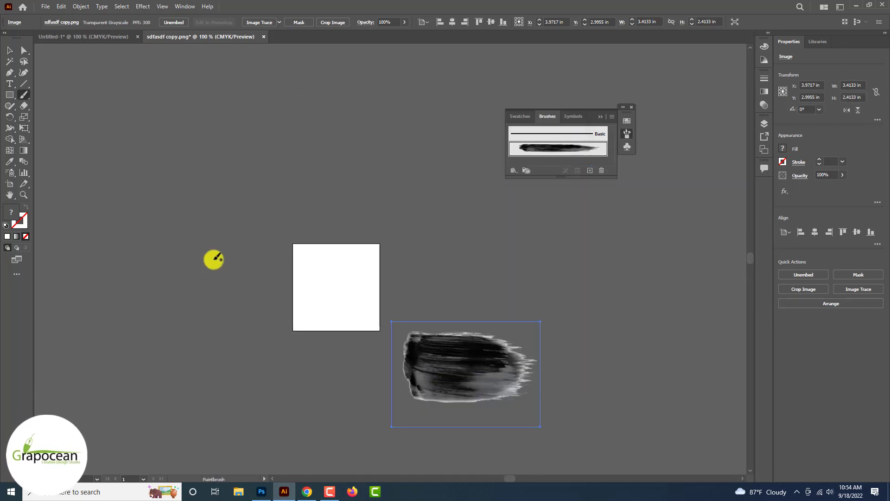
{"action": "left_click_drag", "start_coordinate": [204, 257], "coordinate": [576, 265]}
{"action": "key", "text": "v"}
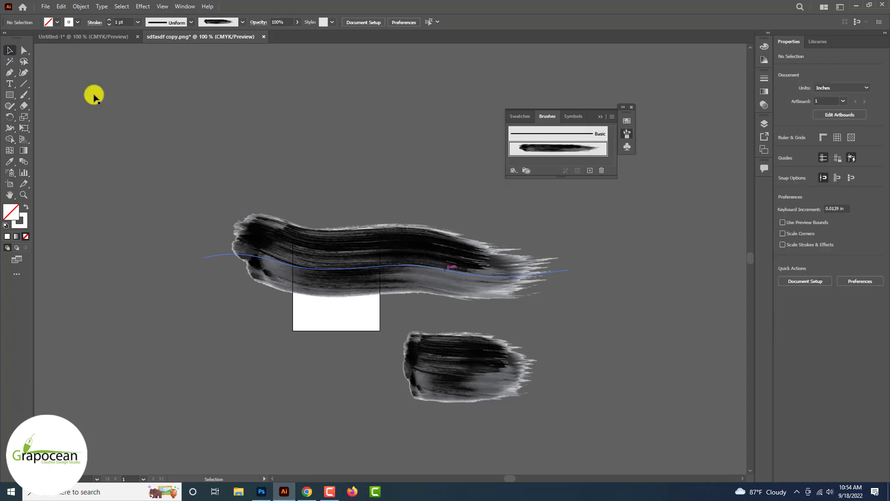
{"action": "mouse_move", "coordinate": [432, 272]}
{"action": "left_mouse_down"}
{"action": "mouse_move", "coordinate": [309, 377]}
{"action": "mouse_move", "coordinate": [313, 420]}
{"action": "mouse_move", "coordinate": [268, 486]}
{"action": "mouse_move", "coordinate": [310, 410]}
{"action": "left_mouse_up"}
Step: Scale the brush stroke to about 50%, tuck it behind the man's head and duplicate it
{"action": "left_click_drag", "start_coordinate": [84, 33], "coordinate": [487, 270]}
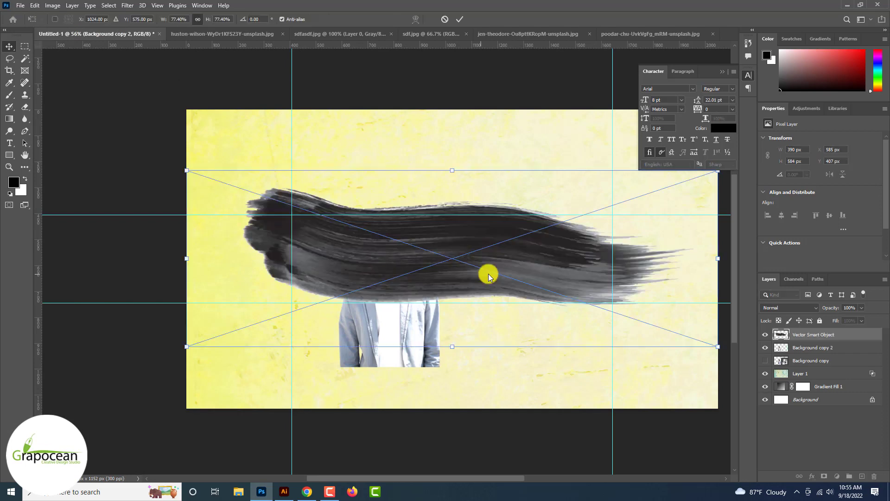
{"action": "mouse_move", "coordinate": [665, 330]}
{"action": "left_mouse_down"}
{"action": "mouse_move", "coordinate": [636, 327]}
{"action": "mouse_move", "coordinate": [512, 274]}
{"action": "mouse_move", "coordinate": [623, 315]}
{"action": "left_mouse_up"}
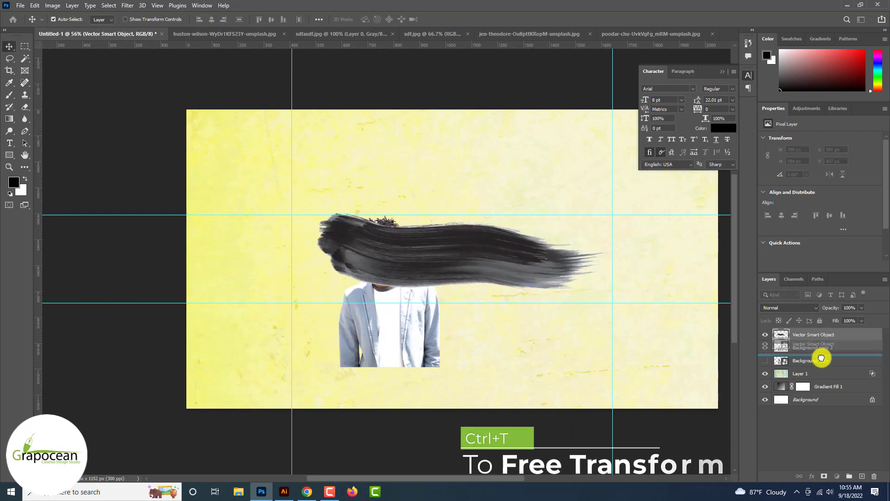
{"action": "left_click_drag", "start_coordinate": [814, 334], "coordinate": [821, 368]}
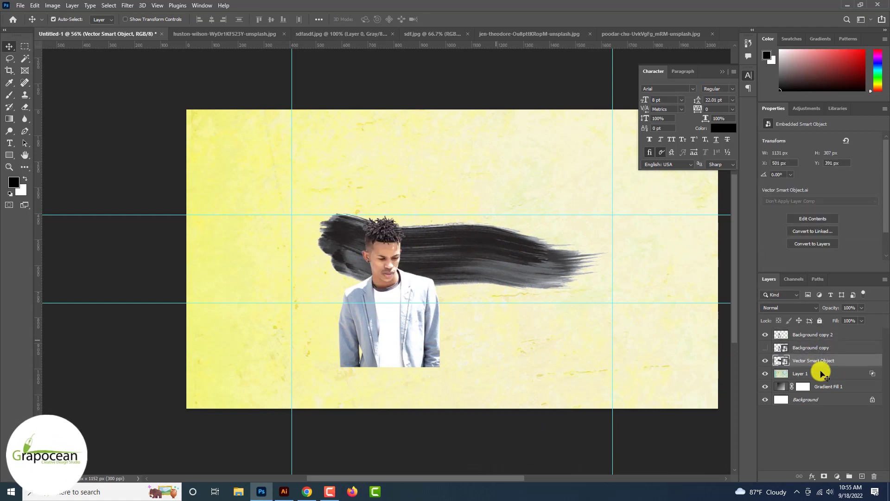
{"action": "left_click_drag", "start_coordinate": [526, 313], "coordinate": [529, 313]}
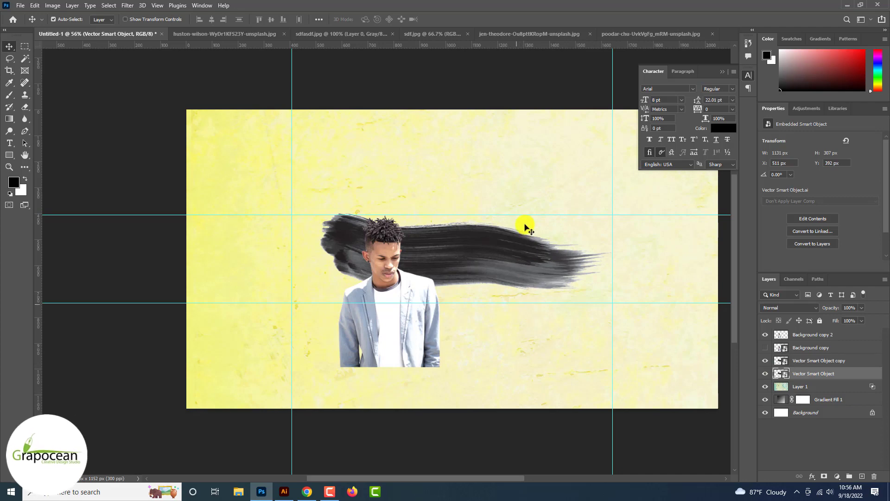
{"action": "left_click", "coordinate": [518, 34]}
{"action": "left_click", "coordinate": [655, 34]}
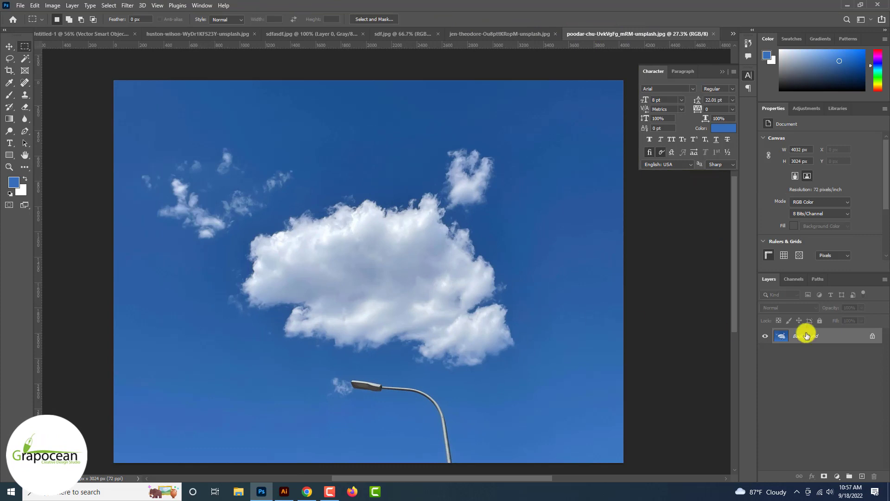
Step: Unlock the cloud photo's Background layer and duplicate its Red channel
{"action": "left_click", "coordinate": [872, 335]}
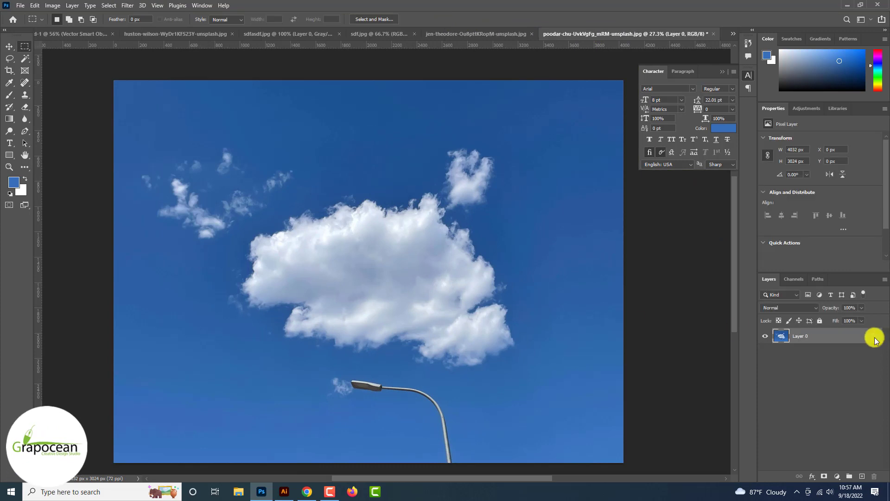
{"action": "left_click", "coordinate": [794, 279]}
{"action": "left_click", "coordinate": [812, 308]}
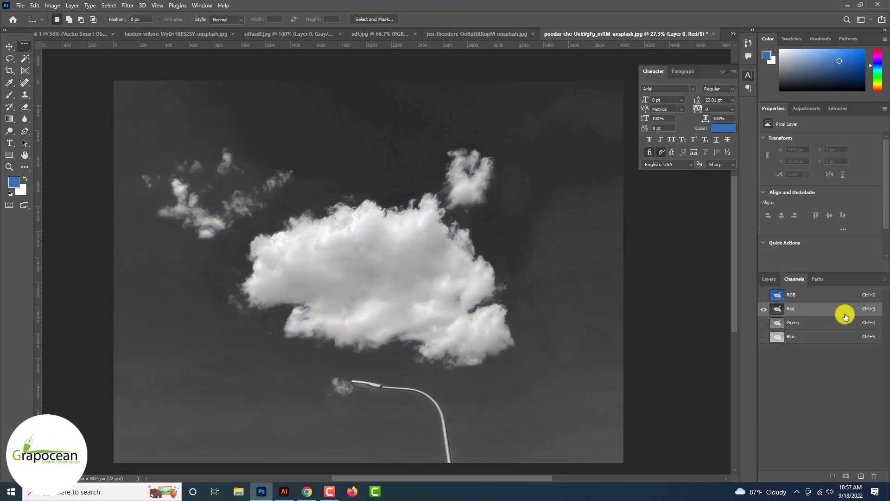
{"action": "mouse_move", "coordinate": [855, 462]}
{"action": "left_mouse_down"}
{"action": "mouse_move", "coordinate": [871, 478]}
{"action": "mouse_move", "coordinate": [861, 476]}
{"action": "left_mouse_up"}
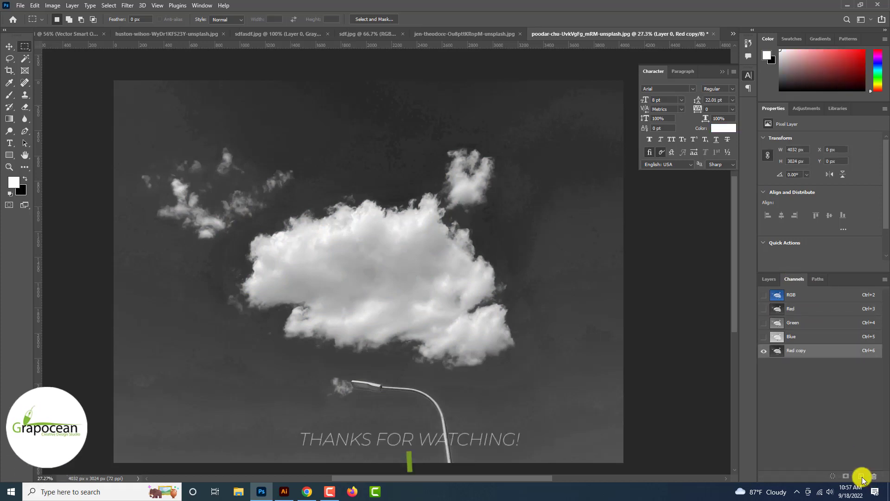
{"action": "key", "text": "ctrl+2"}
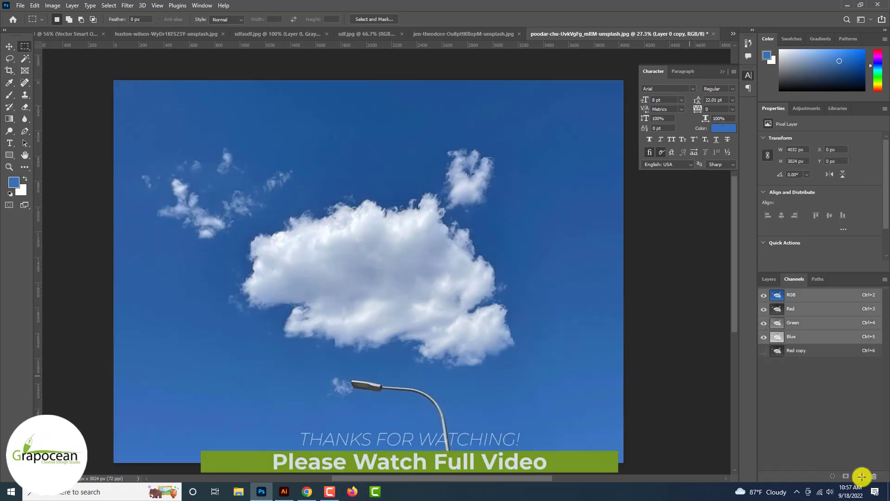
{"action": "key", "text": "ctrl+6"}
Step: Apply Levels 43/0.92/199 to the Red copy so clouds become white on black
{"action": "key", "text": "ctrl+l"}
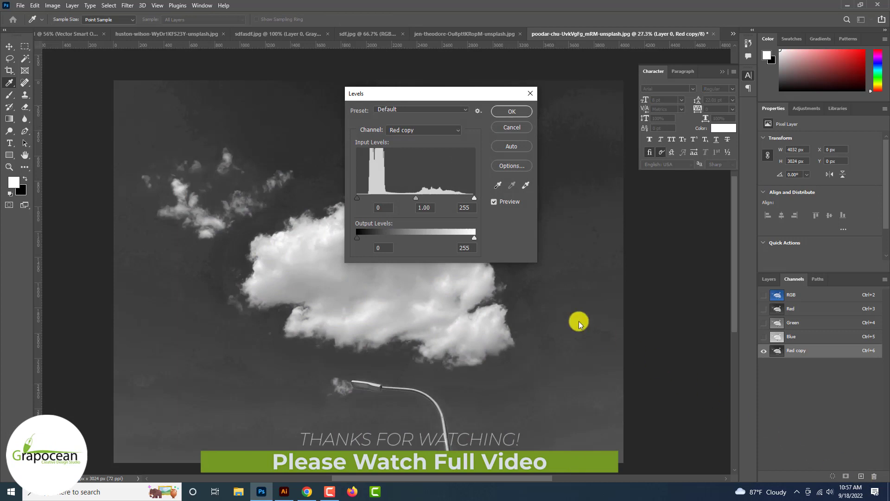
{"action": "mouse_move", "coordinate": [362, 199]}
{"action": "left_mouse_down"}
{"action": "mouse_move", "coordinate": [435, 198]}
{"action": "mouse_move", "coordinate": [420, 198]}
{"action": "left_mouse_up"}
{"action": "left_click_drag", "start_coordinate": [474, 198], "coordinate": [457, 198]}
{"action": "left_click", "coordinate": [520, 111]}
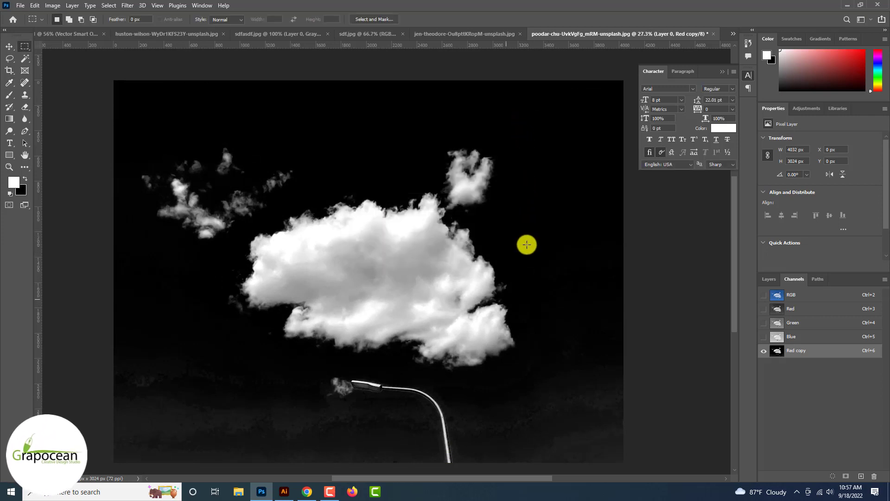
Step: Select the sky with Color Range and turn the RGB channels back on
{"action": "left_click", "coordinate": [109, 5]}
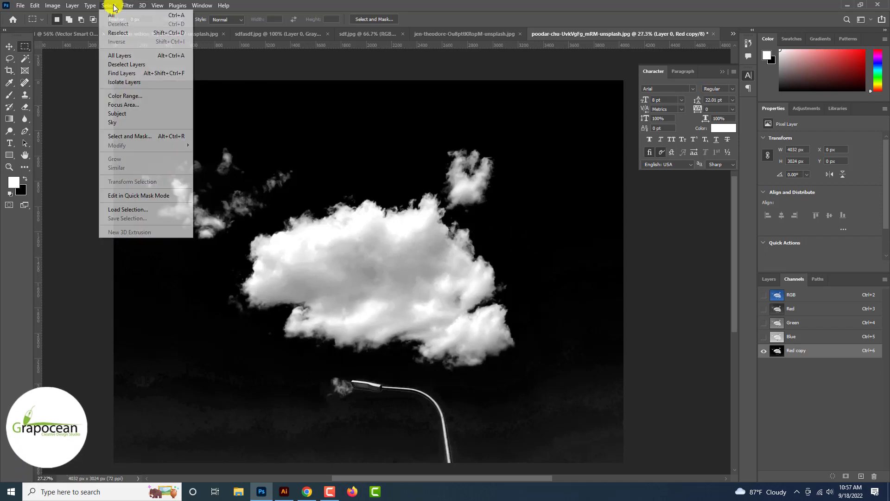
{"action": "left_click", "coordinate": [139, 93]}
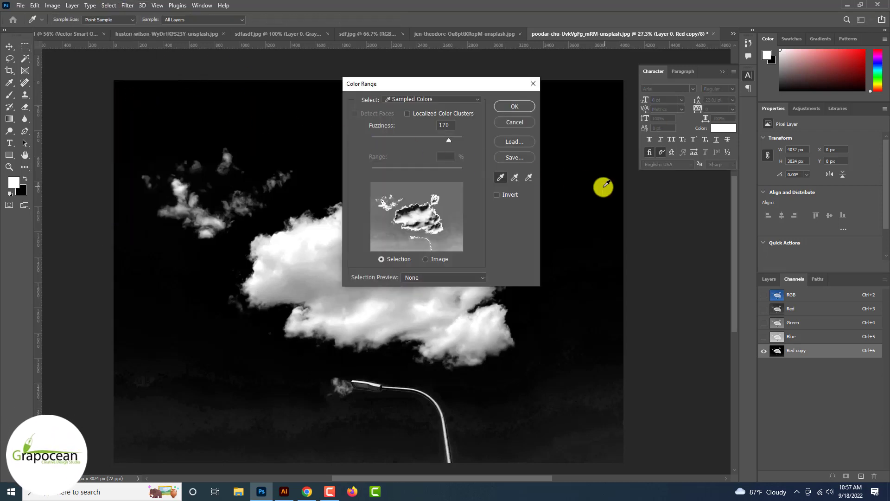
{"action": "left_click", "coordinate": [605, 185]}
{"action": "left_click", "coordinate": [516, 106]}
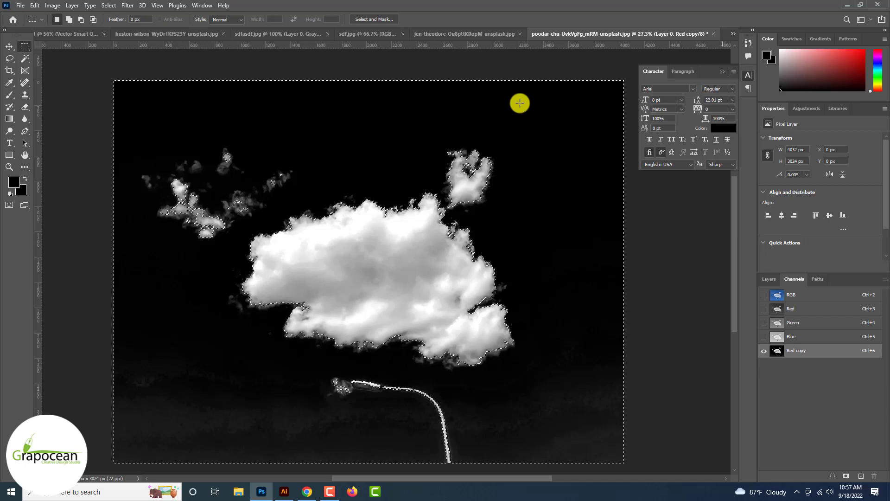
{"action": "left_click", "coordinate": [768, 279]}
{"action": "left_click", "coordinate": [794, 278]}
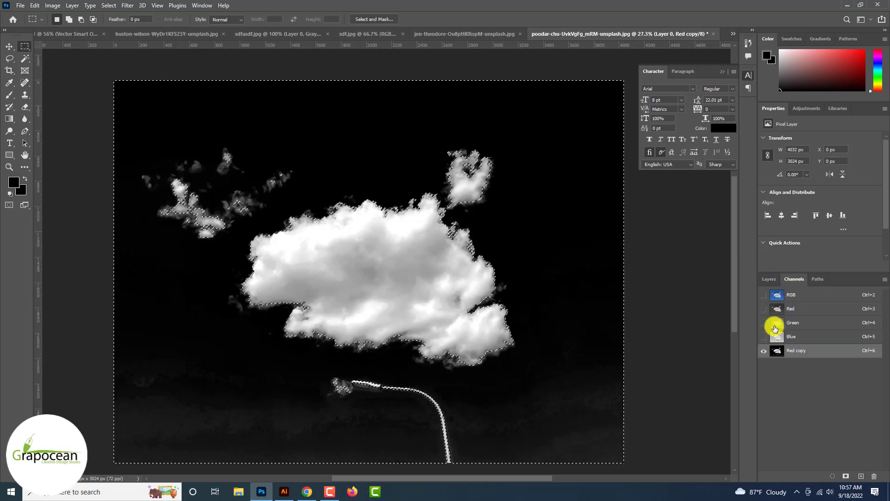
{"action": "left_click", "coordinate": [763, 295]}
{"action": "left_click", "coordinate": [764, 350]}
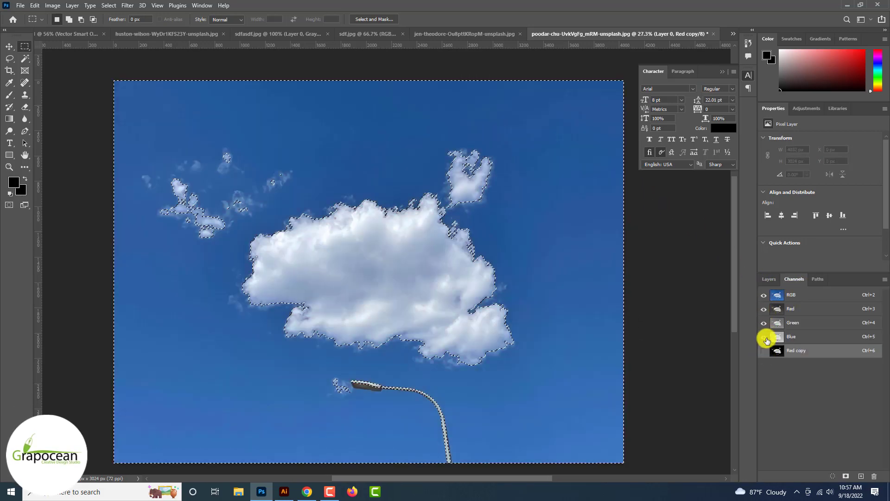
Step: Invert the selection and add a layer mask that hides the blue sky
{"action": "left_click", "coordinate": [768, 279]}
{"action": "left_click", "coordinate": [824, 476]}
{"action": "key", "text": "ctrl+z"}
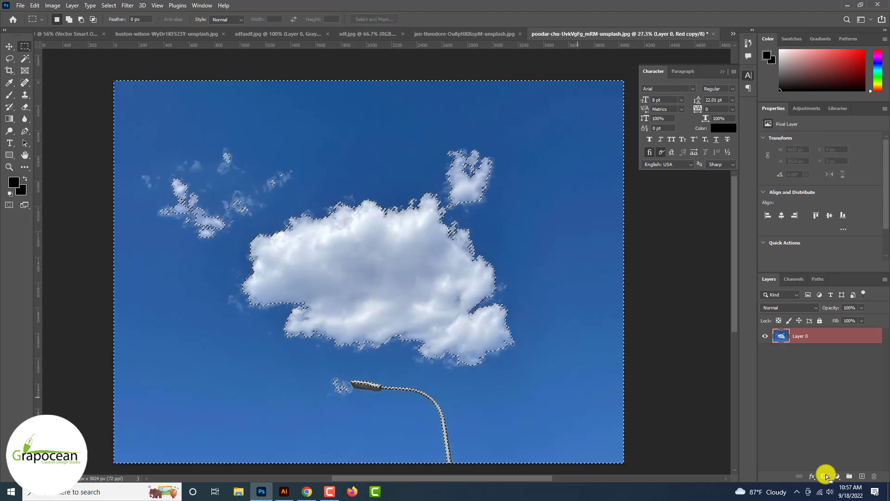
{"action": "key", "text": "ctrl+shift+i"}
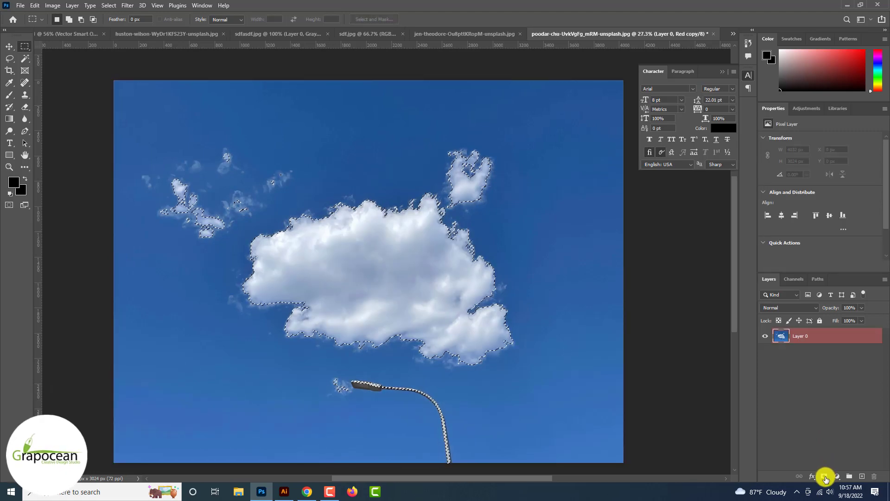
{"action": "left_click", "coordinate": [825, 476]}
{"action": "key", "text": "ctrl+minus"}
{"action": "key", "text": "ctrl+minus"}
{"action": "scroll", "coordinate": [496, 314], "scroll_direction": "up", "scroll_amount": 3}
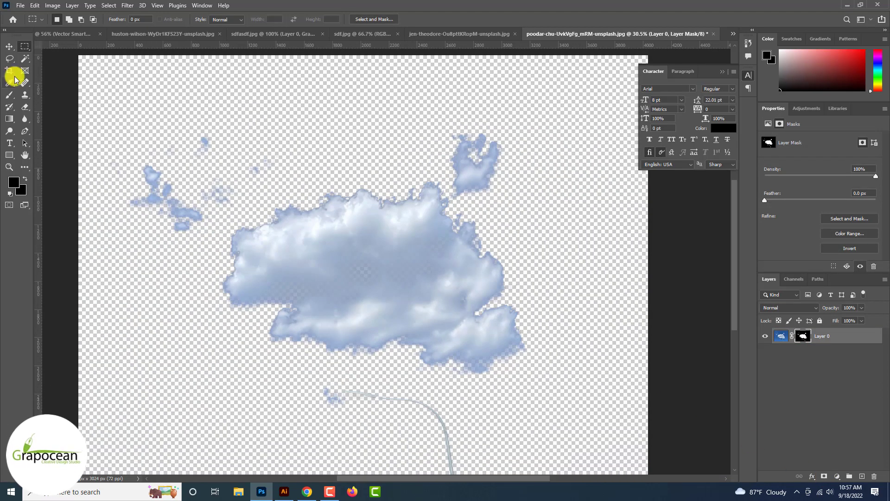
{"action": "key", "text": "ctrl+plus"}
{"action": "key", "text": "ctrl+plus"}
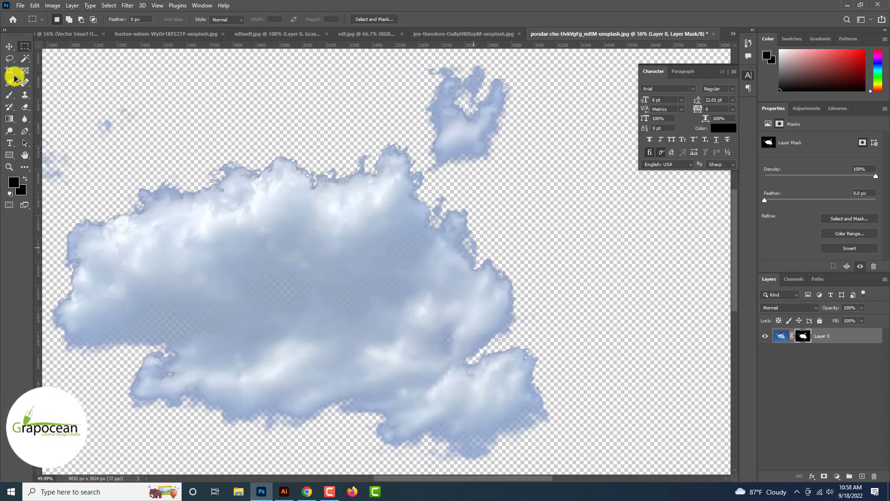
{"action": "key", "text": "ctrl+minus"}
{"action": "key", "text": "ctrl+minus"}
Step: Add a #b78d8d Solid Color fill layer beneath the cloud layer
{"action": "left_click", "coordinate": [837, 476]}
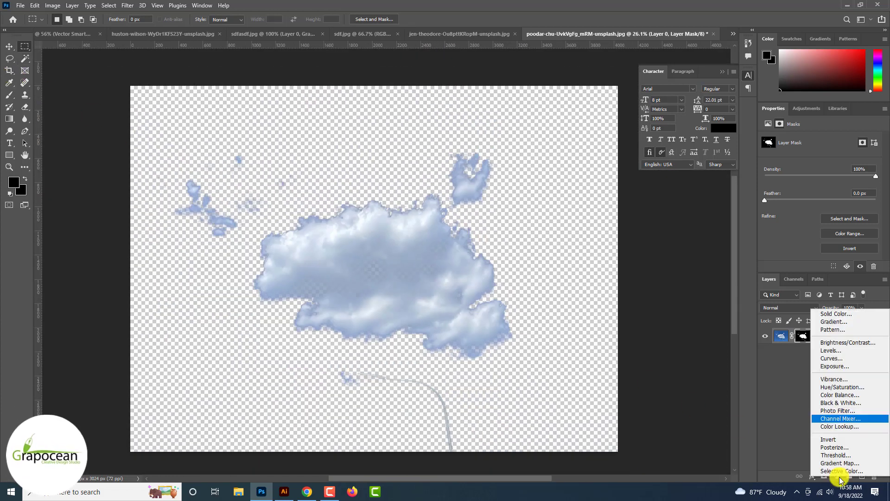
{"action": "left_click", "coordinate": [832, 308]}
{"action": "key", "text": "Return"}
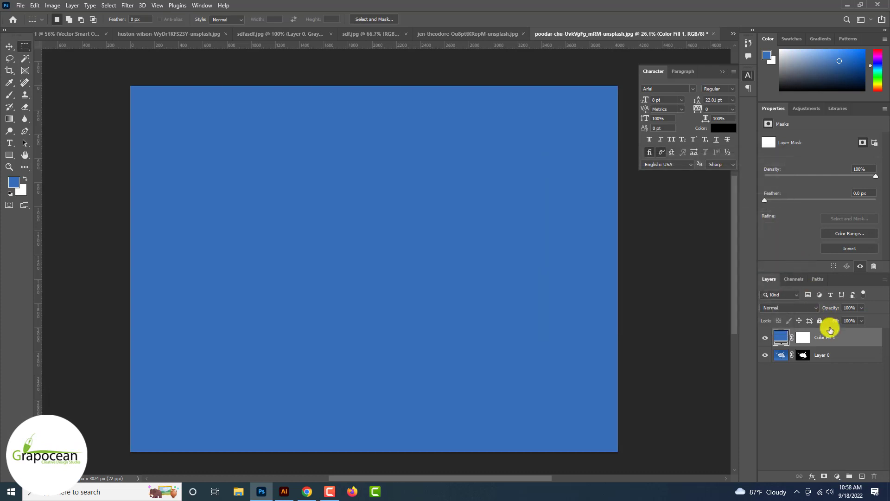
{"action": "left_click_drag", "start_coordinate": [830, 343], "coordinate": [830, 371]}
{"action": "double_click", "coordinate": [780, 354]}
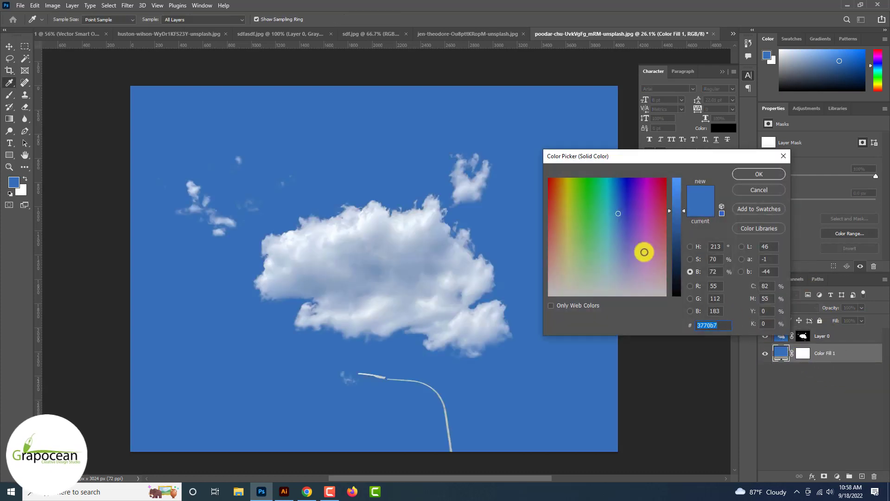
{"action": "left_click_drag", "start_coordinate": [642, 250], "coordinate": [580, 276]}
{"action": "mouse_move", "coordinate": [570, 311]}
{"action": "left_mouse_down"}
{"action": "mouse_move", "coordinate": [584, 191]}
{"action": "mouse_move", "coordinate": [620, 245]}
{"action": "mouse_move", "coordinate": [634, 207]}
{"action": "mouse_move", "coordinate": [627, 194]}
{"action": "mouse_move", "coordinate": [640, 187]}
{"action": "mouse_move", "coordinate": [667, 268]}
{"action": "left_mouse_up"}
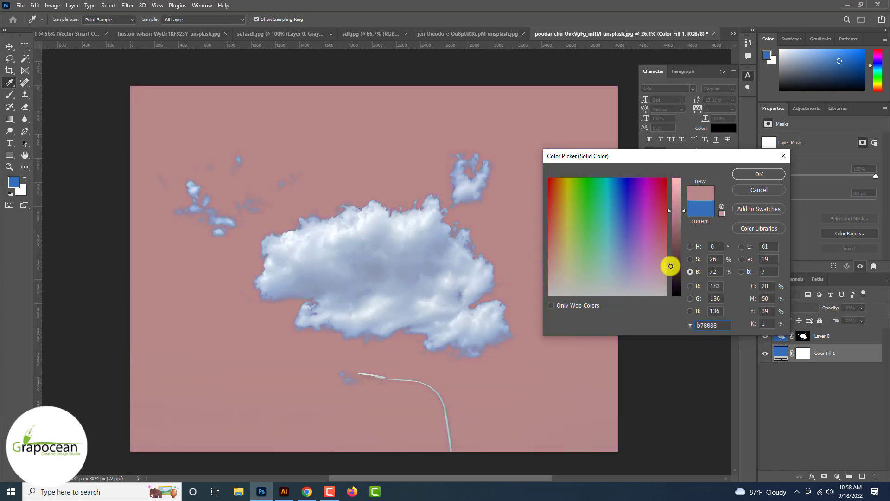
{"action": "left_click", "coordinate": [758, 175]}
{"action": "left_click", "coordinate": [839, 339]}
Step: Add a Brightness/Contrast layer (brightness 81) clipped to the cloud layer
{"action": "left_click", "coordinate": [838, 476]}
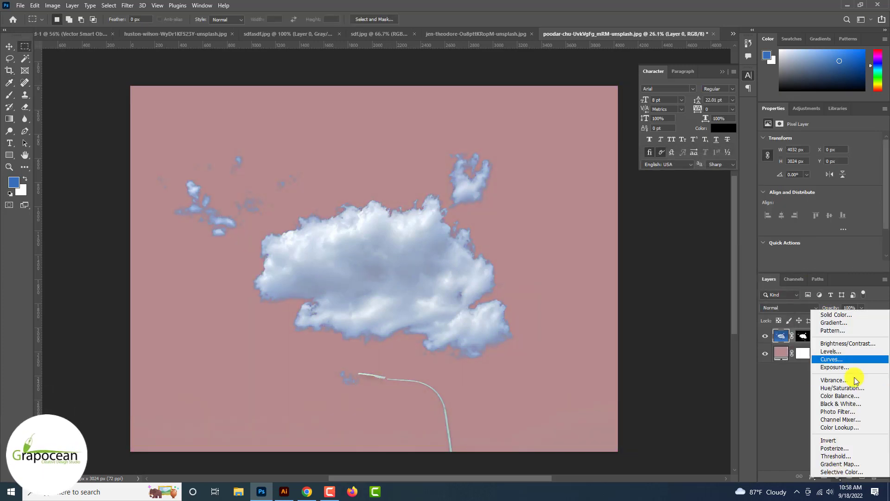
{"action": "left_click", "coordinate": [853, 365]}
{"action": "mouse_move", "coordinate": [825, 166]}
{"action": "left_mouse_down"}
{"action": "mouse_move", "coordinate": [843, 166]}
{"action": "mouse_move", "coordinate": [842, 183]}
{"action": "mouse_move", "coordinate": [798, 184]}
{"action": "left_mouse_up"}
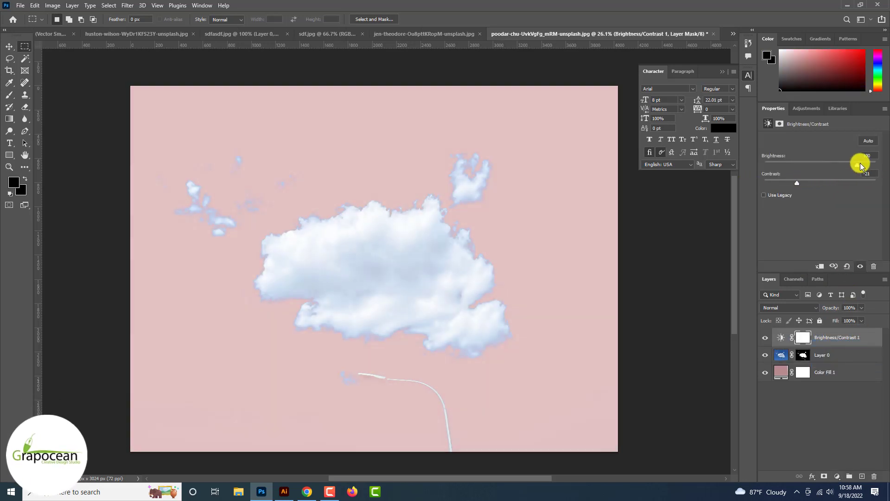
{"action": "left_click_drag", "start_coordinate": [861, 165], "coordinate": [850, 165]}
{"action": "right_click", "coordinate": [838, 337]}
{"action": "left_click", "coordinate": [757, 265]}
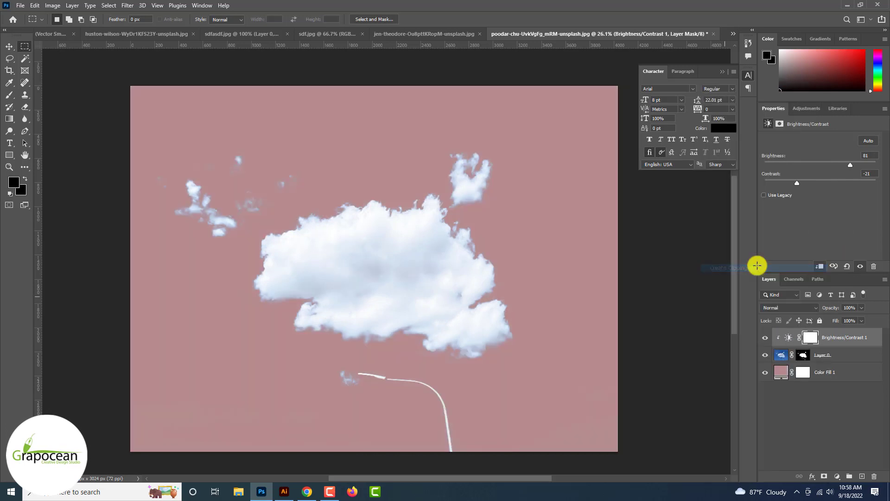
{"action": "scroll", "coordinate": [433, 288], "scroll_direction": "up", "scroll_amount": 1}
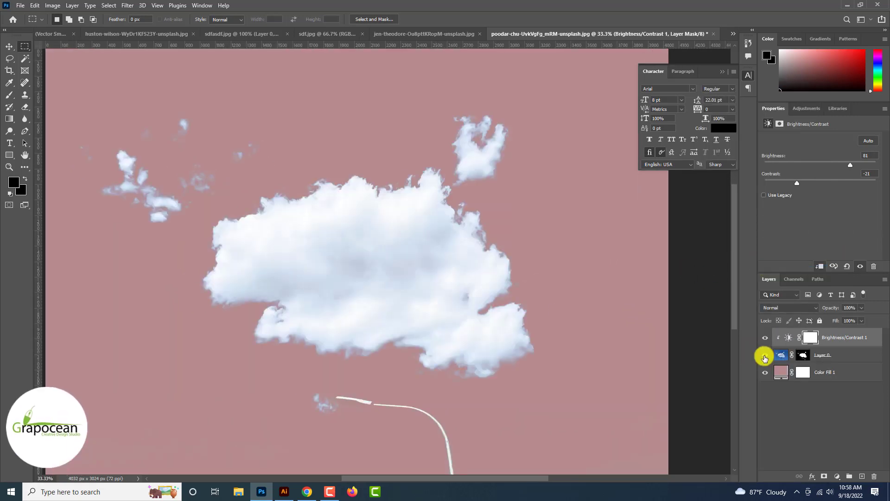
Step: Paint black on the cloud layer's mask with a smaller brush to hide the lamp wire
{"action": "right_click", "coordinate": [9, 95]}
{"action": "left_click", "coordinate": [55, 94]}
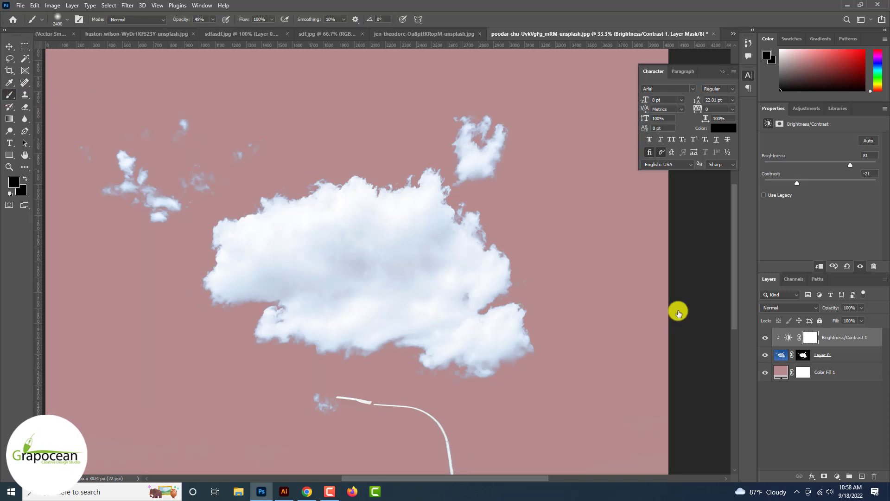
{"action": "left_click", "coordinate": [803, 355]}
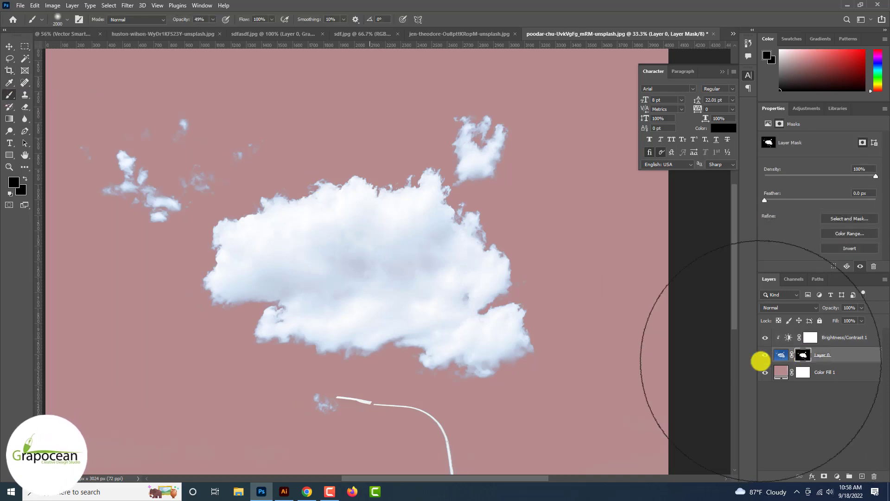
{"action": "key", "text": "bracketleft"}
{"action": "key", "text": "bracketleft"}
{"action": "key", "text": "bracketleft"}
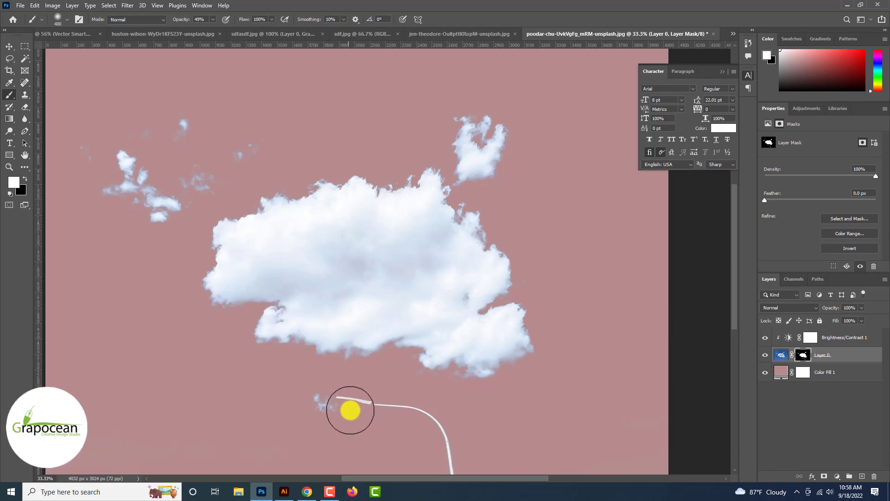
{"action": "key", "text": "x"}
{"action": "left_click", "coordinate": [353, 408]}
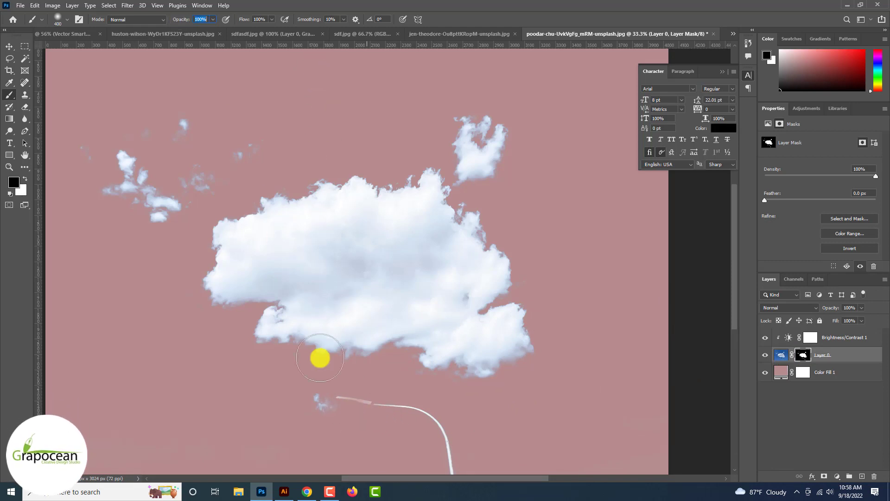
{"action": "mouse_move", "coordinate": [343, 399]}
{"action": "left_mouse_down"}
{"action": "mouse_move", "coordinate": [421, 413]}
{"action": "mouse_move", "coordinate": [459, 478]}
{"action": "left_mouse_up"}
{"action": "scroll", "coordinate": [441, 342], "scroll_direction": "down", "scroll_amount": 2}
{"action": "scroll", "coordinate": [464, 439], "scroll_direction": "down", "scroll_amount": 2}
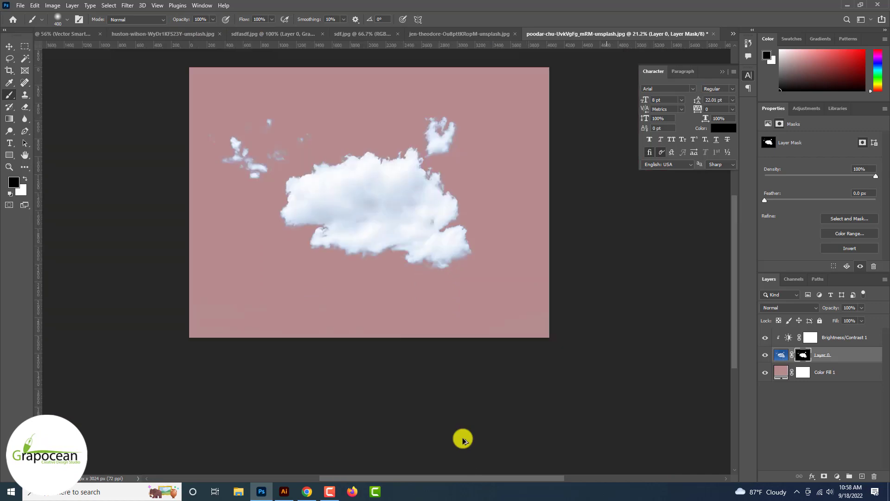
{"action": "scroll", "coordinate": [227, 234], "scroll_direction": "down", "scroll_amount": 1}
Step: Paint a loose loop around the artboard with the painterly art brush
{"action": "left_click", "coordinate": [9, 47]}
{"action": "left_click", "coordinate": [765, 373]}
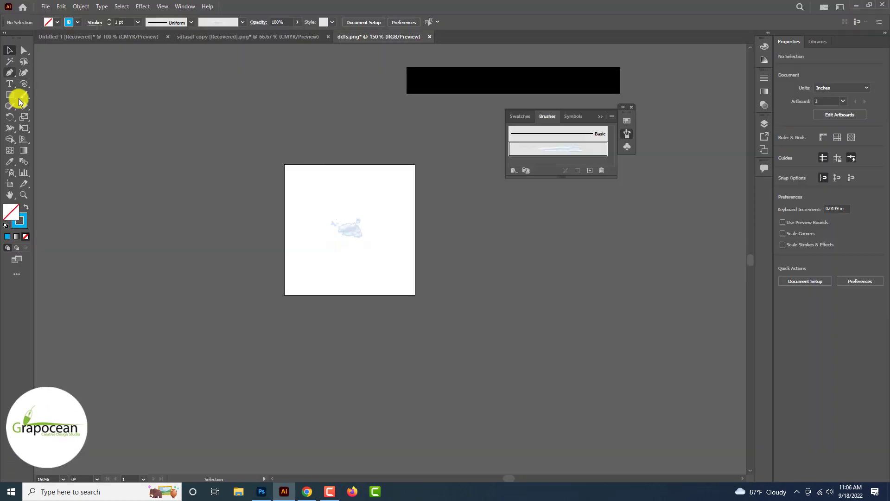
{"action": "left_click_drag", "start_coordinate": [21, 95], "coordinate": [40, 93]}
{"action": "scroll", "coordinate": [394, 216], "scroll_direction": "down", "scroll_amount": 2}
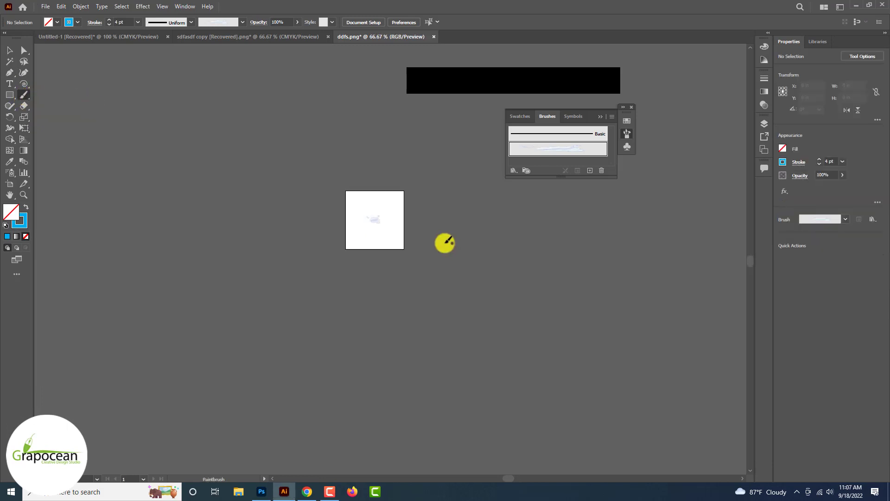
{"action": "mouse_move", "coordinate": [446, 242]}
{"action": "left_mouse_down"}
{"action": "mouse_move", "coordinate": [519, 246]}
{"action": "mouse_move", "coordinate": [390, 358]}
{"action": "mouse_move", "coordinate": [534, 222]}
{"action": "left_mouse_up"}
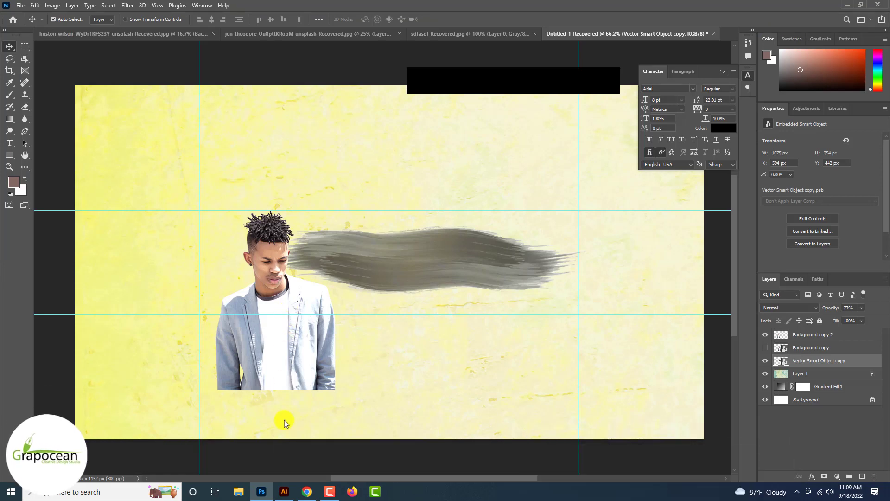
Step: Paste the Illustrator brush loop into the banner and move its layer to the top
{"action": "left_click", "coordinate": [282, 497]}
{"action": "left_click", "coordinate": [260, 493]}
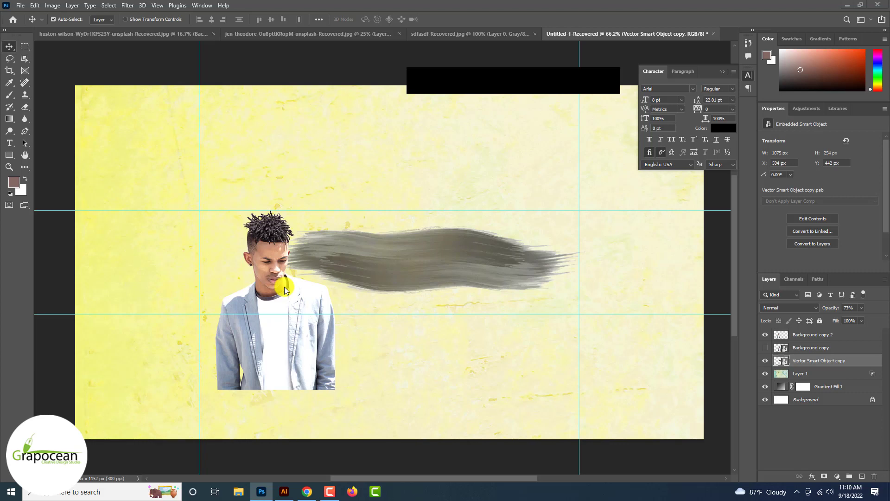
{"action": "key", "text": "ctrl+t"}
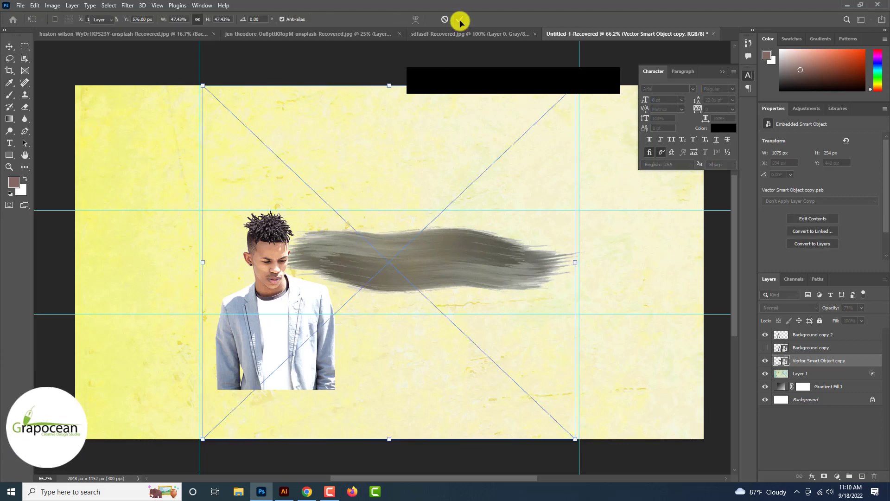
{"action": "left_click", "coordinate": [460, 20]}
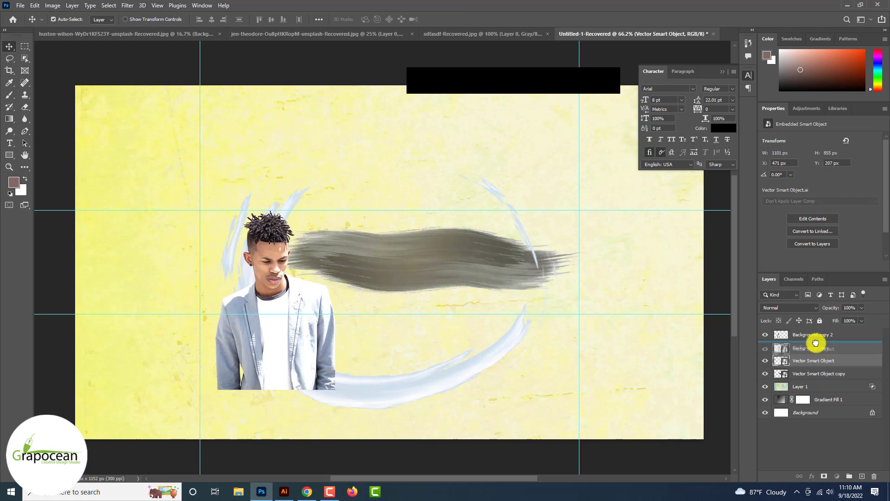
{"action": "left_click_drag", "start_coordinate": [816, 343], "coordinate": [815, 332]}
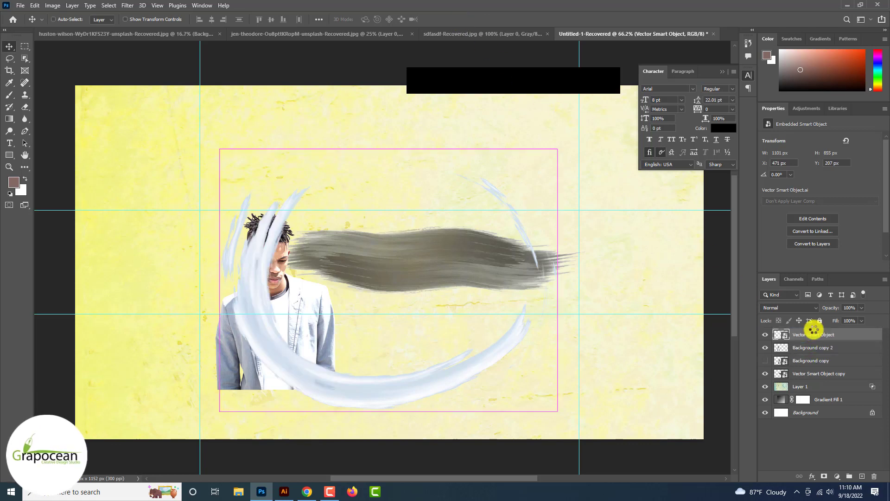
{"action": "key", "text": "ctrl+t"}
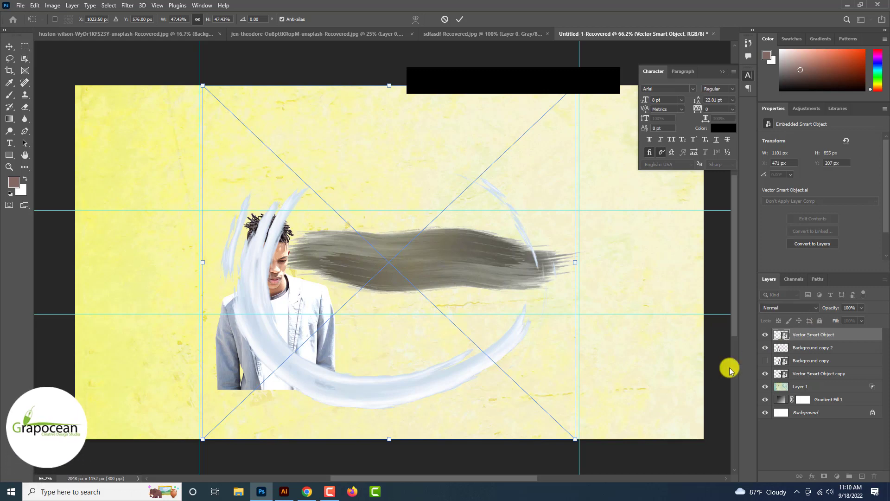
{"action": "left_click", "coordinate": [461, 20]}
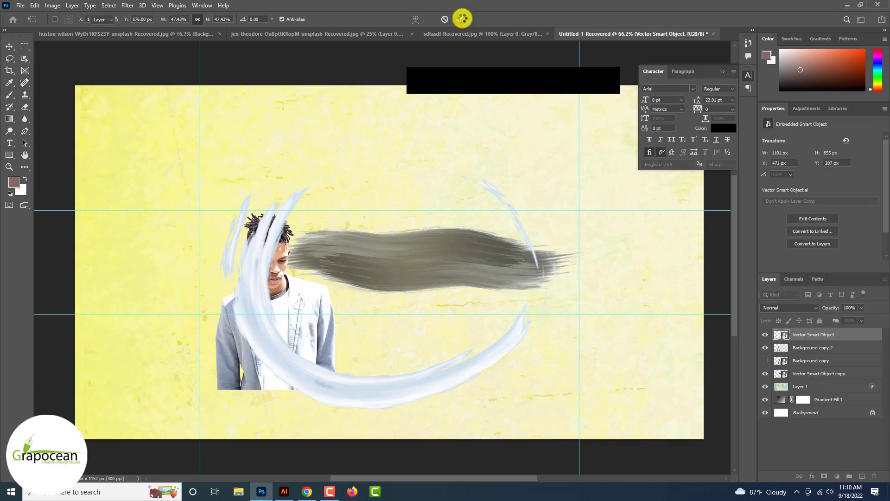
Step: Rasterize the loop layer, then shrink it and move it around the man's head
{"action": "right_click", "coordinate": [835, 337]}
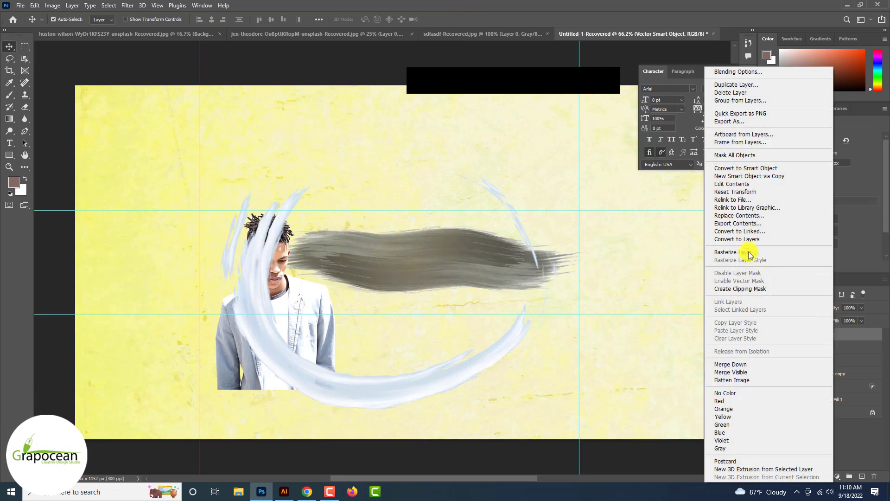
{"action": "left_click", "coordinate": [745, 252]}
{"action": "key", "text": "ctrl+t"}
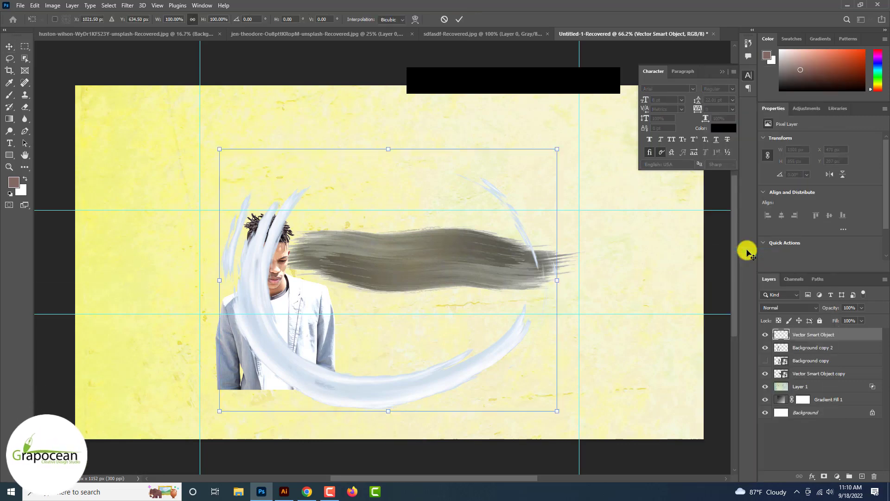
{"action": "left_click_drag", "start_coordinate": [557, 411], "coordinate": [274, 299]}
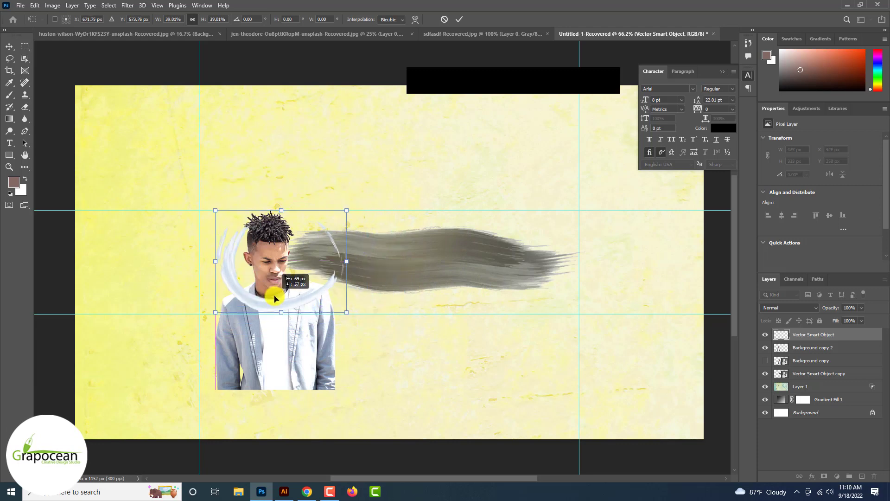
{"action": "left_click", "coordinate": [460, 19]}
Step: Skew the loop's corners so it swirls around the head, then duplicate the layer
{"action": "key", "text": "ctrl+t"}
{"action": "right_click", "coordinate": [304, 290]}
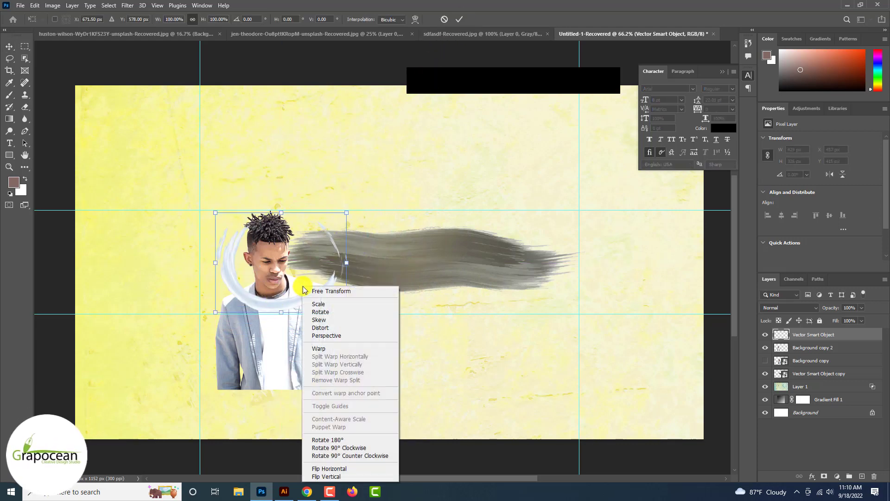
{"action": "left_click", "coordinate": [319, 320]}
{"action": "left_click_drag", "start_coordinate": [215, 312], "coordinate": [182, 307]}
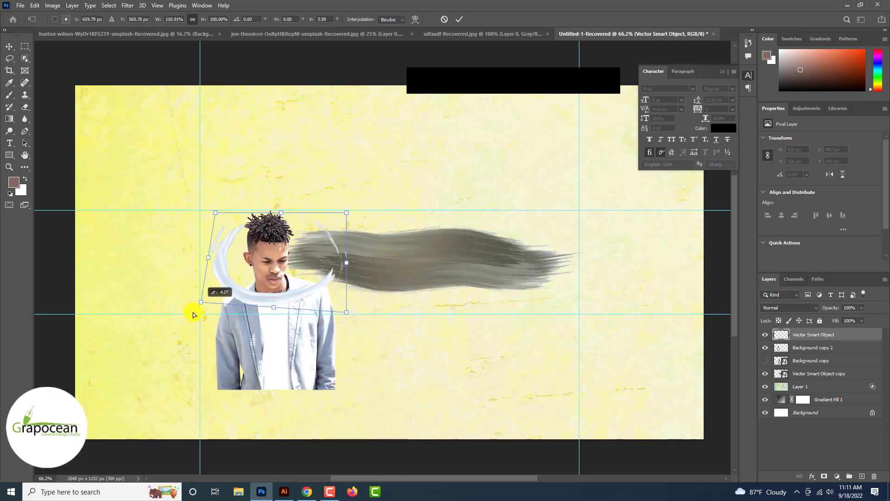
{"action": "left_click_drag", "start_coordinate": [346, 212], "coordinate": [327, 270]}
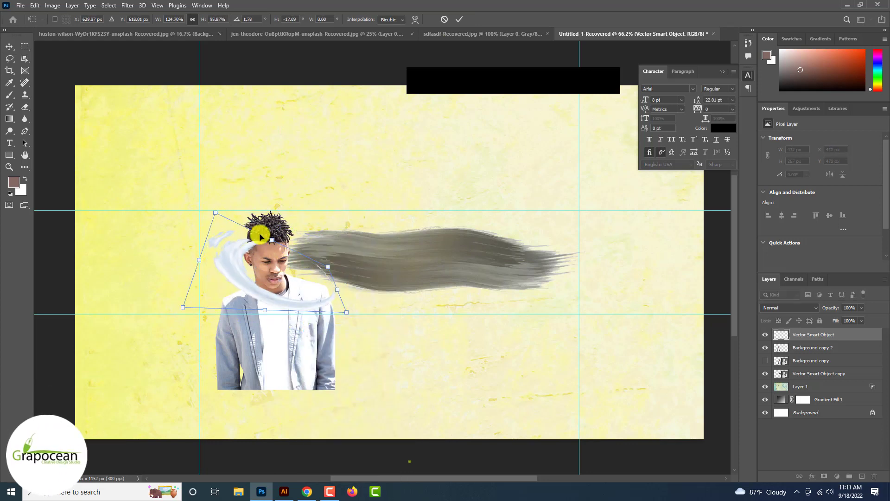
{"action": "left_click_drag", "start_coordinate": [215, 212], "coordinate": [212, 198]}
{"action": "left_click_drag", "start_coordinate": [183, 307], "coordinate": [170, 319]}
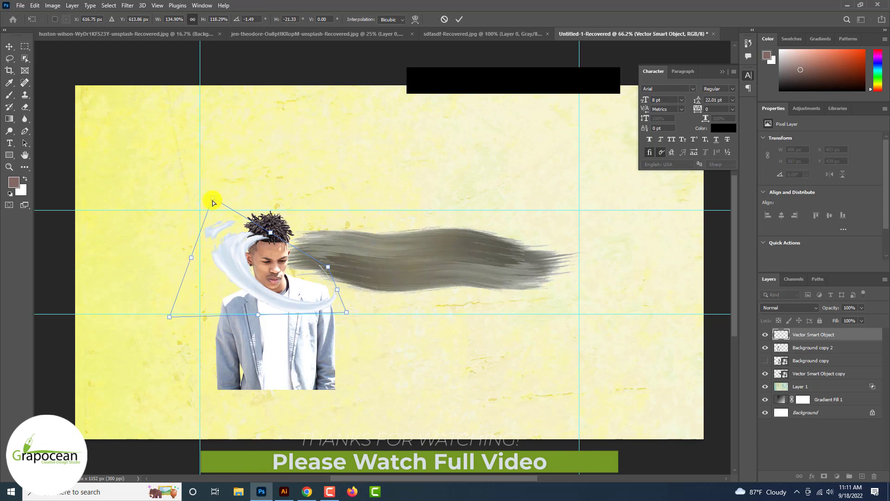
{"action": "left_click_drag", "start_coordinate": [213, 202], "coordinate": [206, 192]}
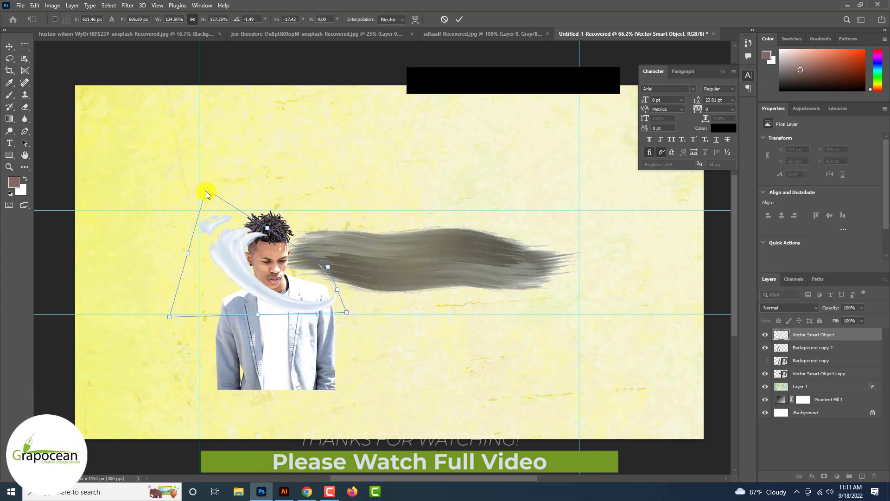
{"action": "key", "text": "Return"}
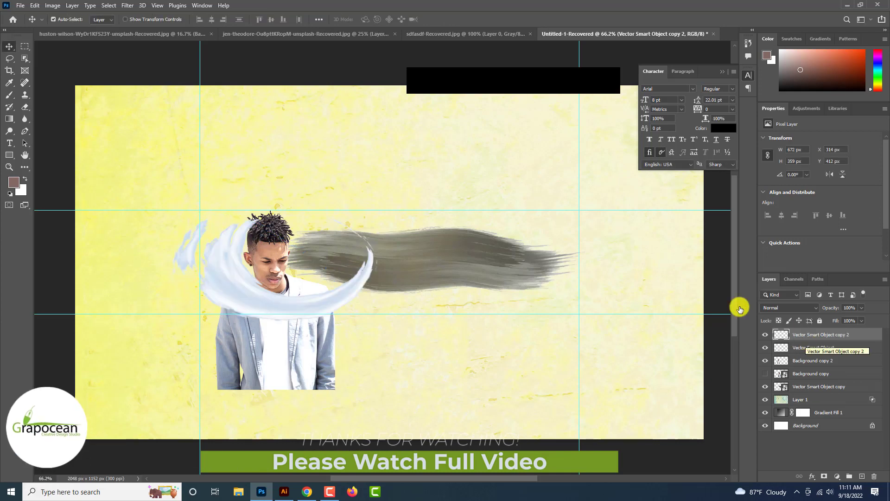
{"action": "key", "text": "ctrl+j"}
Step: Apply a 10-pixel Gaussian Blur to the duplicated brush loop
{"action": "left_click", "coordinate": [127, 5]}
{"action": "left_click", "coordinate": [265, 159]}
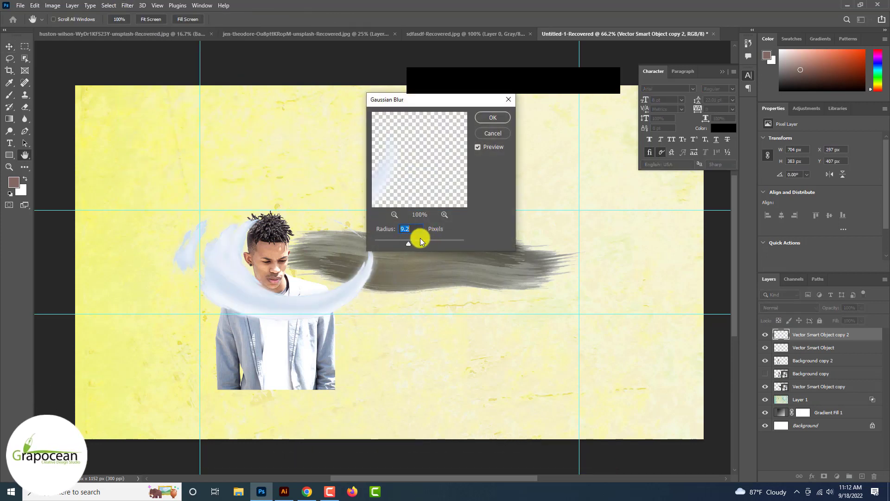
{"action": "left_click_drag", "start_coordinate": [426, 241], "coordinate": [424, 242]}
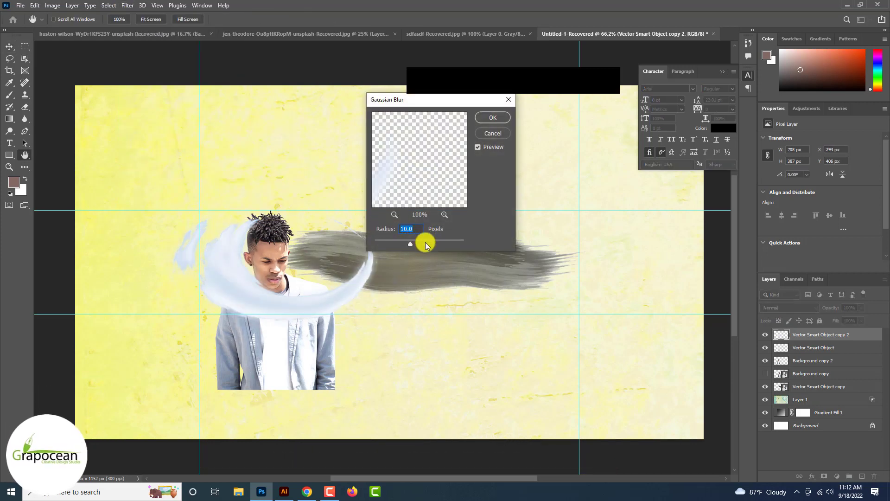
{"action": "left_click", "coordinate": [493, 117]}
Step: Select the original brush loop layer and view its blend modes before moving to Illustrator
{"action": "left_click", "coordinate": [814, 347]}
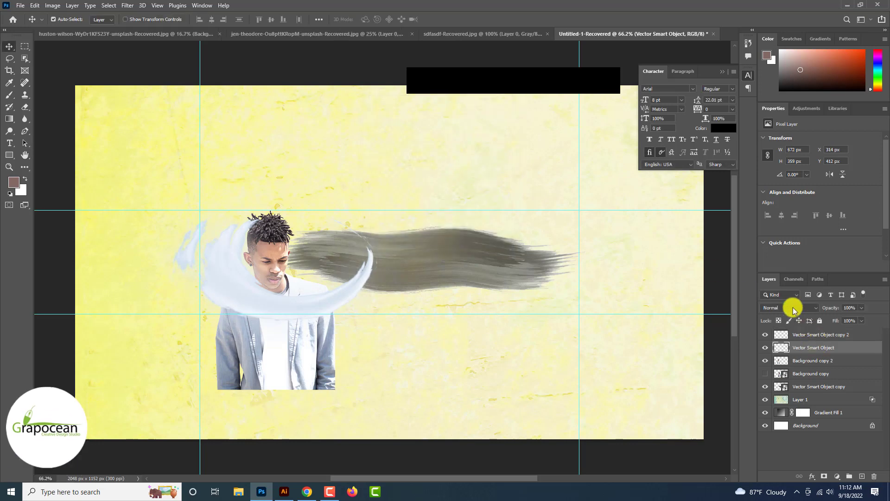
{"action": "left_click", "coordinate": [788, 308]}
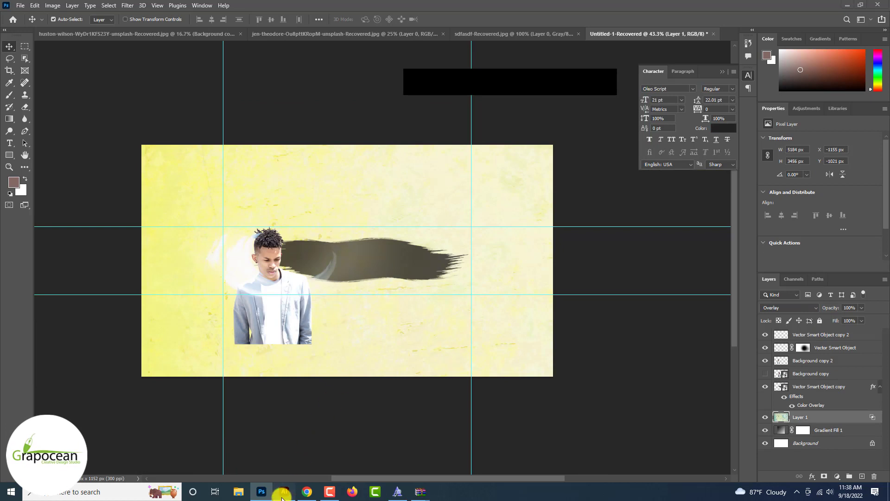
{"action": "left_click", "coordinate": [283, 493]}
Step: Add a new text object reading WISDOM on the artboard
{"action": "left_click", "coordinate": [10, 84]}
{"action": "left_click", "coordinate": [306, 241]}
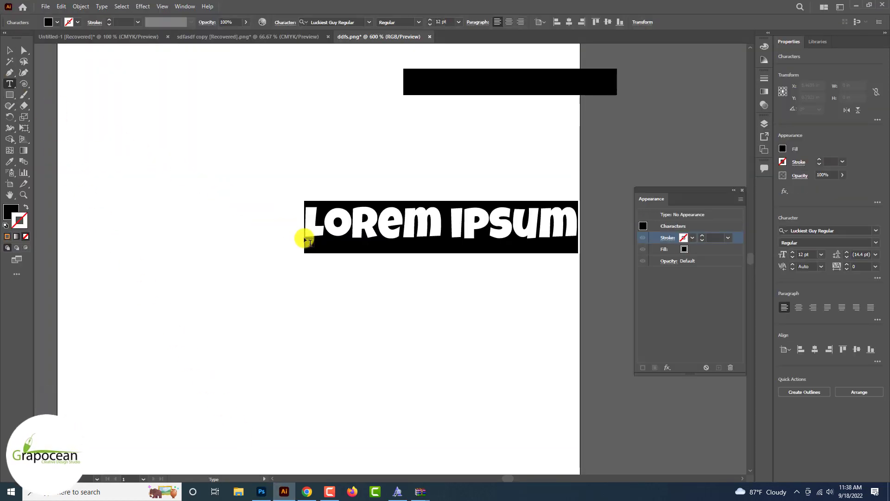
{"action": "key", "text": "BackSpace"}
{"action": "type", "text": "DO"}
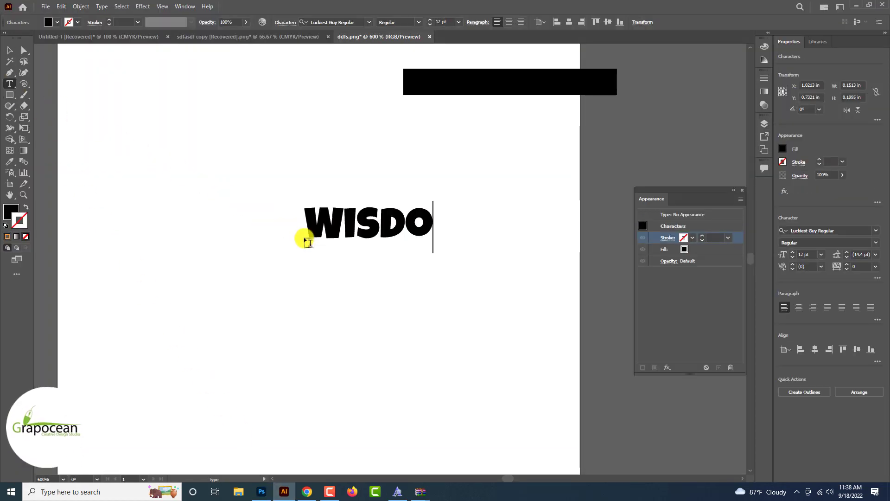
{"action": "type", "text": "M"}
Step: Enlarge and reposition the WISDOM text on the artboard
{"action": "left_click", "coordinate": [9, 50]}
{"action": "key", "text": "ctrl+minus"}
{"action": "key", "text": "ctrl+minus"}
{"action": "key", "text": "ctrl+minus"}
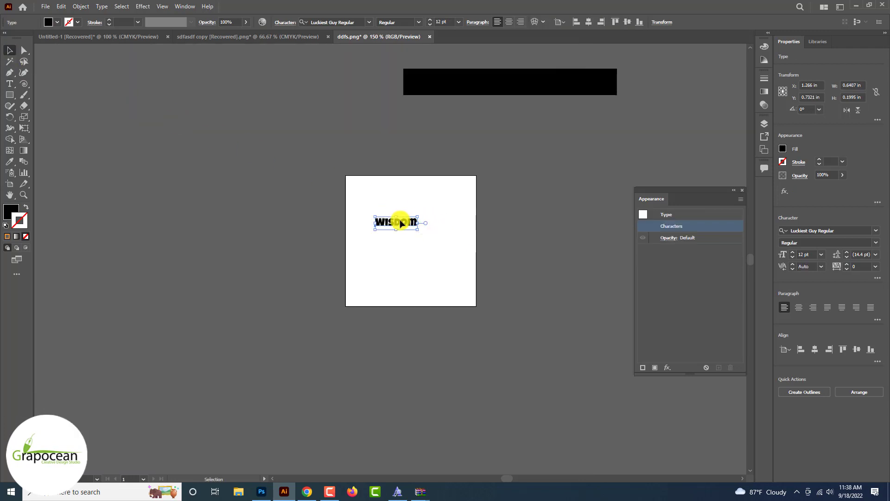
{"action": "key", "text": "ctrl+plus"}
{"action": "key", "text": "ctrl+plus"}
{"action": "key", "text": "ctrl+plus"}
{"action": "left_click_drag", "start_coordinate": [402, 208], "coordinate": [460, 233]}
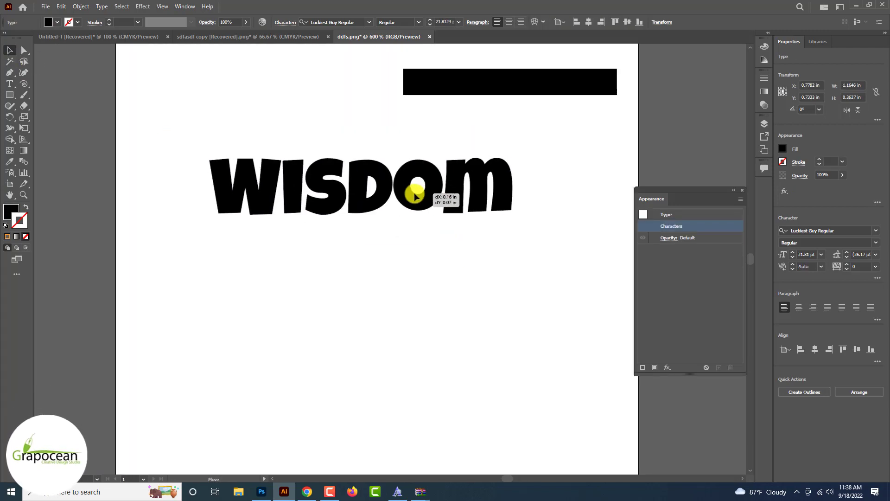
{"action": "left_click", "coordinate": [421, 247]}
{"action": "left_click", "coordinate": [332, 147]}
Step: Convert the WISDOM letters to outlines
{"action": "left_click", "coordinate": [81, 6]}
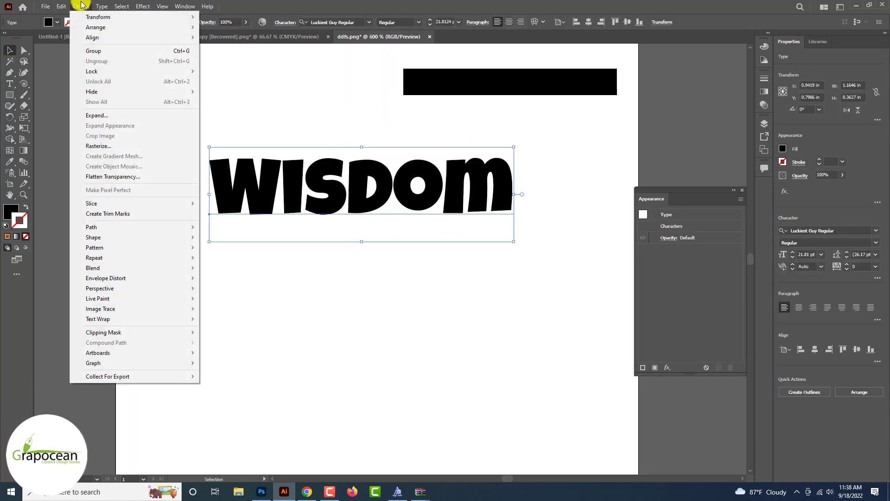
{"action": "right_click", "coordinate": [385, 216]}
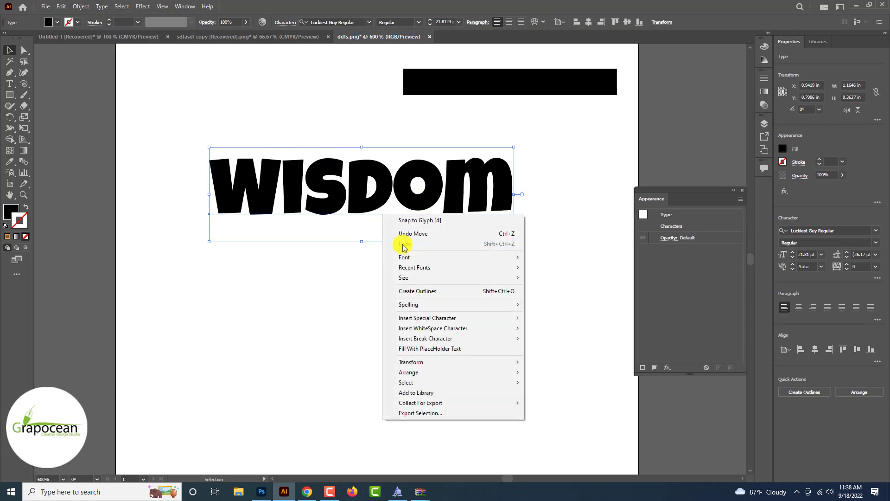
{"action": "left_click", "coordinate": [403, 291]}
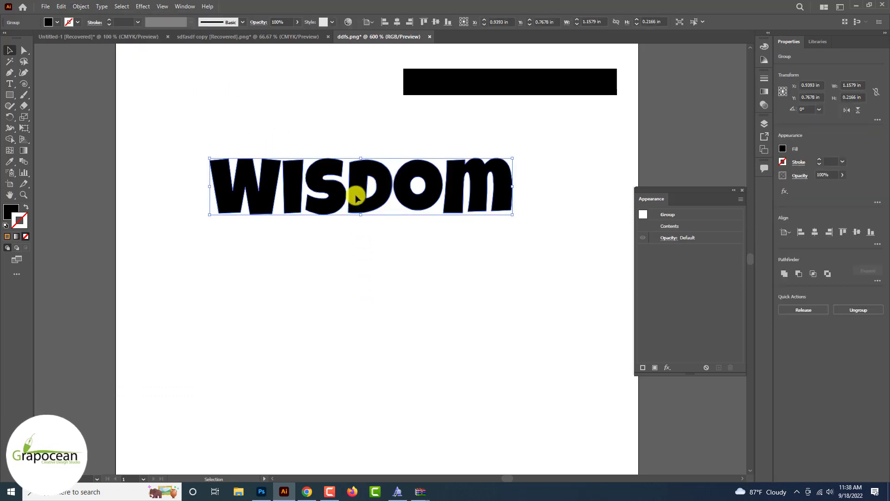
Step: Add a separate fill to WISDOM and mix it to deep blue
{"action": "left_click", "coordinate": [58, 22]}
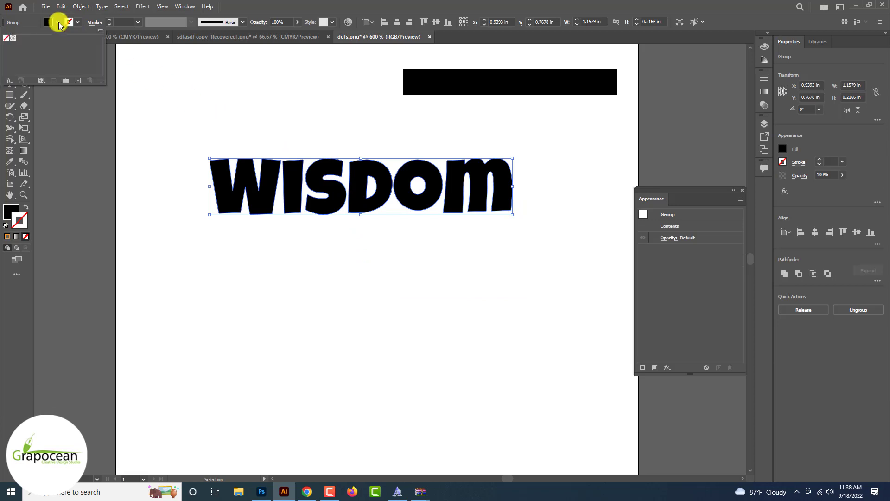
{"action": "left_click", "coordinate": [655, 367]}
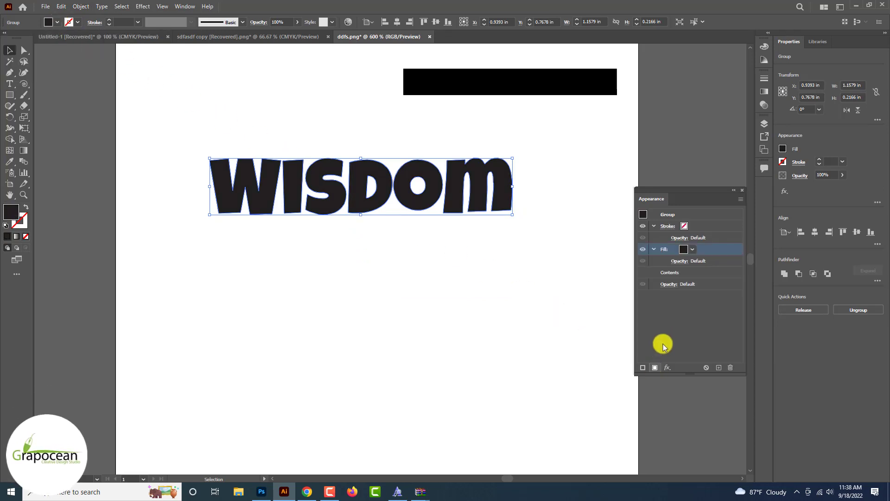
{"action": "left_click", "coordinate": [692, 251]}
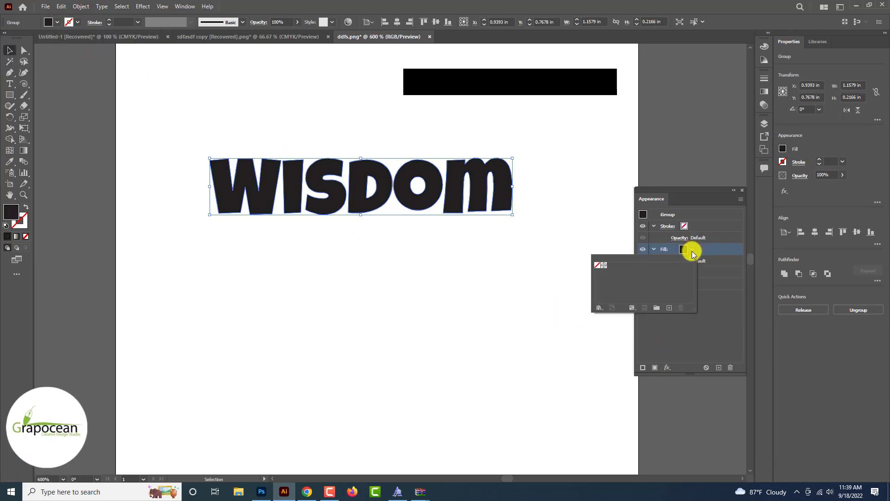
{"action": "left_click", "coordinate": [684, 250]}
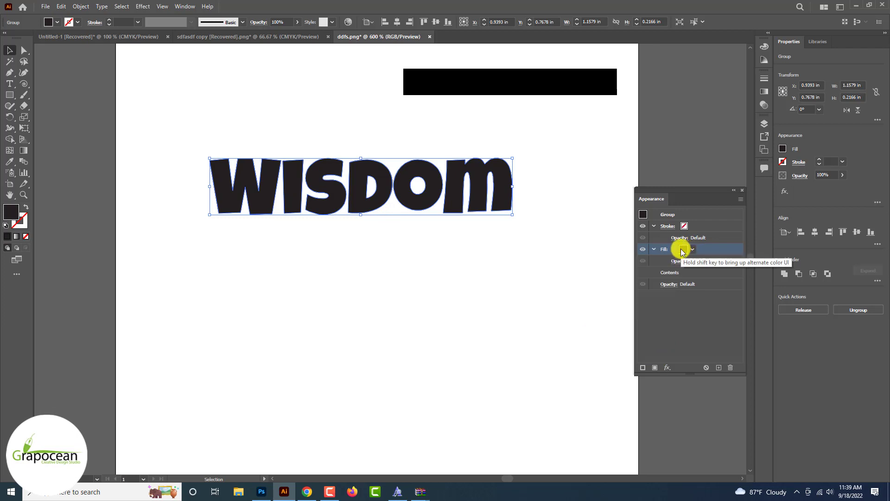
{"action": "left_click", "coordinate": [684, 250]}
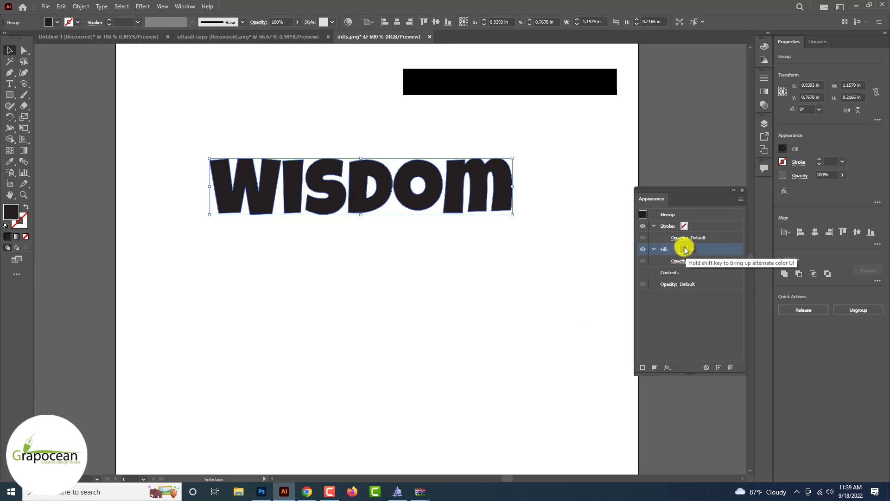
{"action": "left_click", "coordinate": [783, 149]}
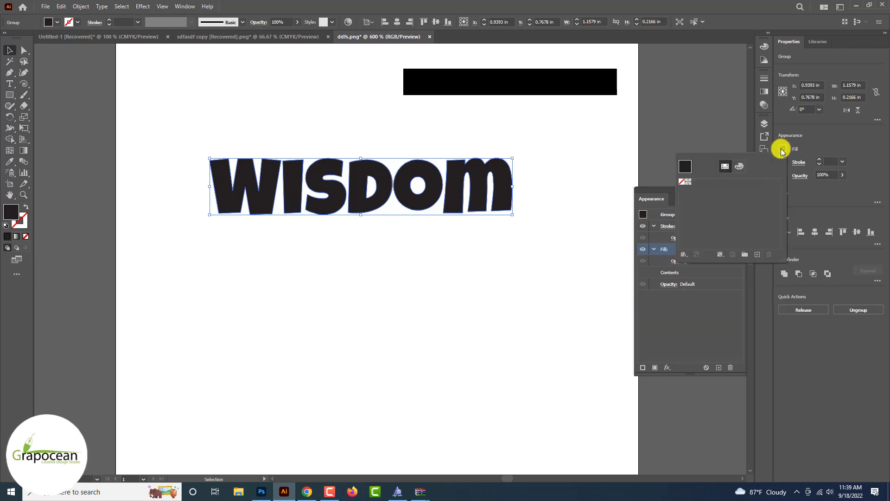
{"action": "left_click", "coordinate": [742, 168]}
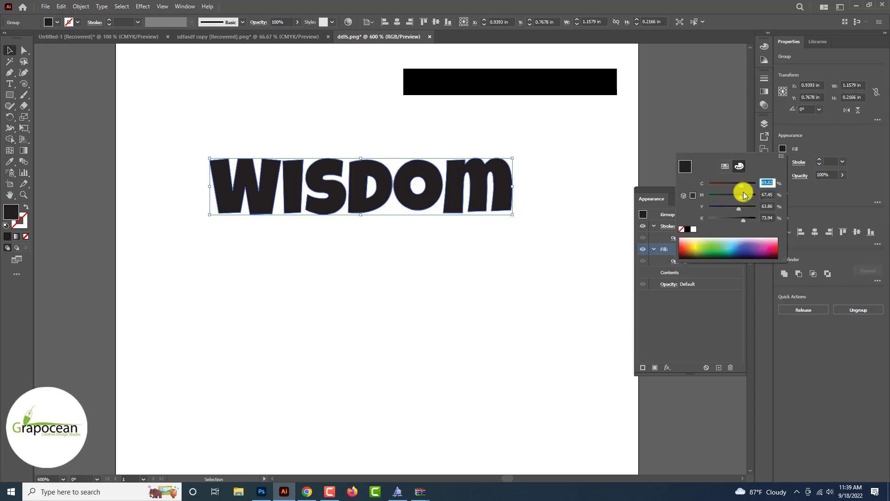
{"action": "mouse_move", "coordinate": [742, 217]}
{"action": "left_mouse_down"}
{"action": "mouse_move", "coordinate": [762, 226]}
{"action": "mouse_move", "coordinate": [737, 213]}
{"action": "mouse_move", "coordinate": [770, 186]}
{"action": "left_mouse_up"}
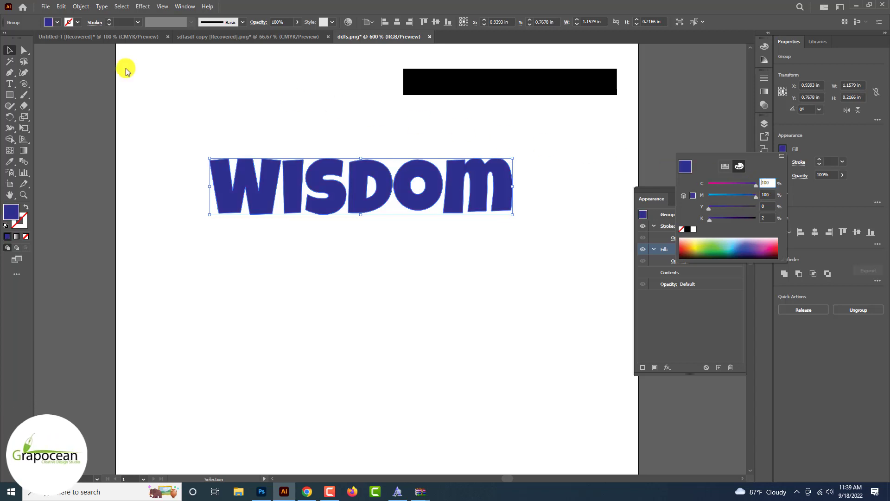
{"action": "left_click", "coordinate": [332, 288]}
{"action": "left_click", "coordinate": [443, 197]}
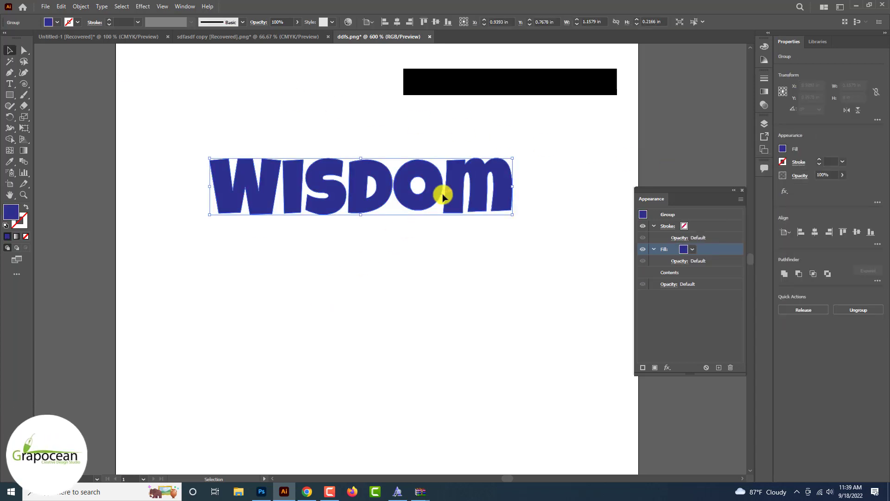
Step: Add a red outline stroke to WISDOM at 0.75 pt
{"action": "left_click", "coordinate": [643, 367]}
{"action": "left_click", "coordinate": [683, 249]}
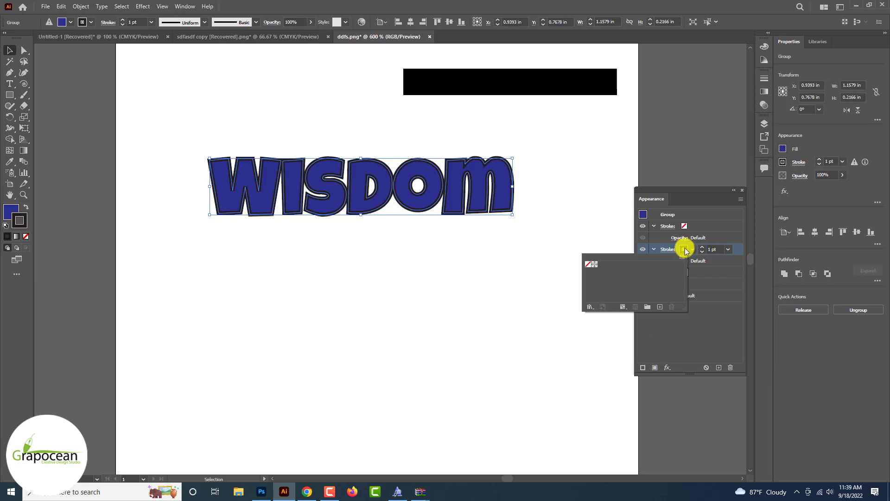
{"action": "left_click", "coordinate": [783, 161]}
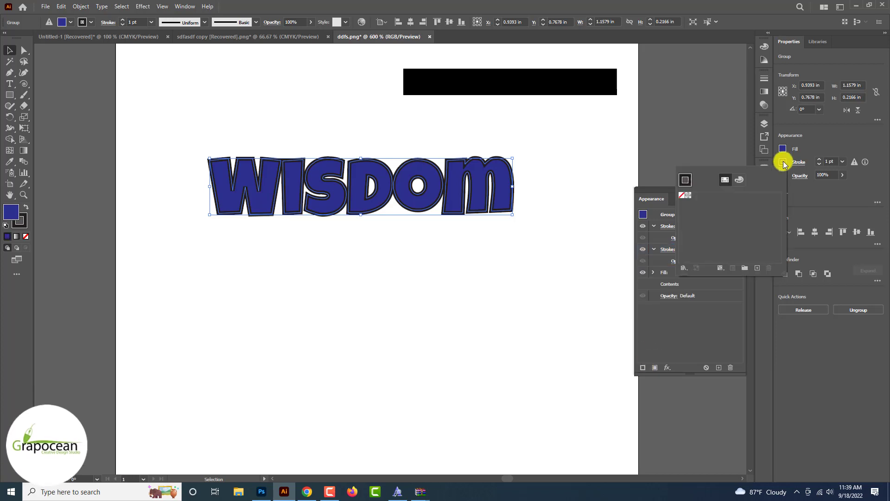
{"action": "left_click", "coordinate": [739, 180]}
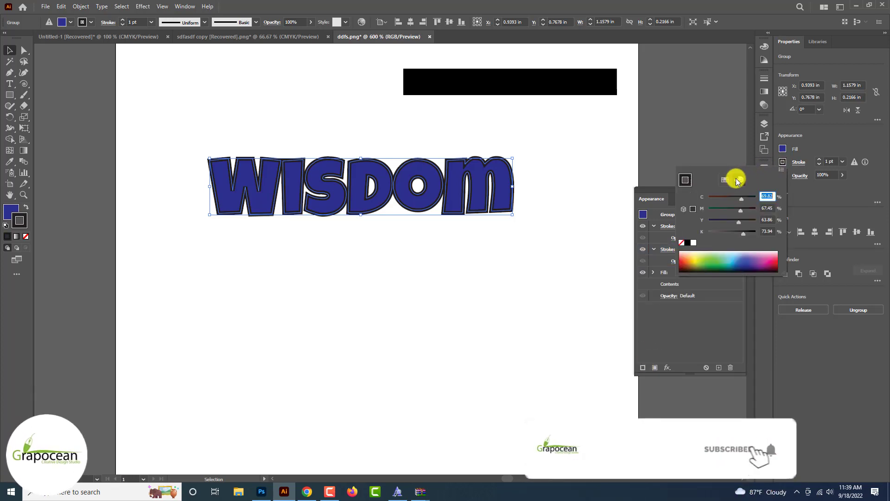
{"action": "mouse_move", "coordinate": [743, 233]}
{"action": "left_mouse_down"}
{"action": "mouse_move", "coordinate": [711, 233]}
{"action": "mouse_move", "coordinate": [749, 220]}
{"action": "mouse_move", "coordinate": [706, 197]}
{"action": "mouse_move", "coordinate": [752, 210]}
{"action": "left_mouse_up"}
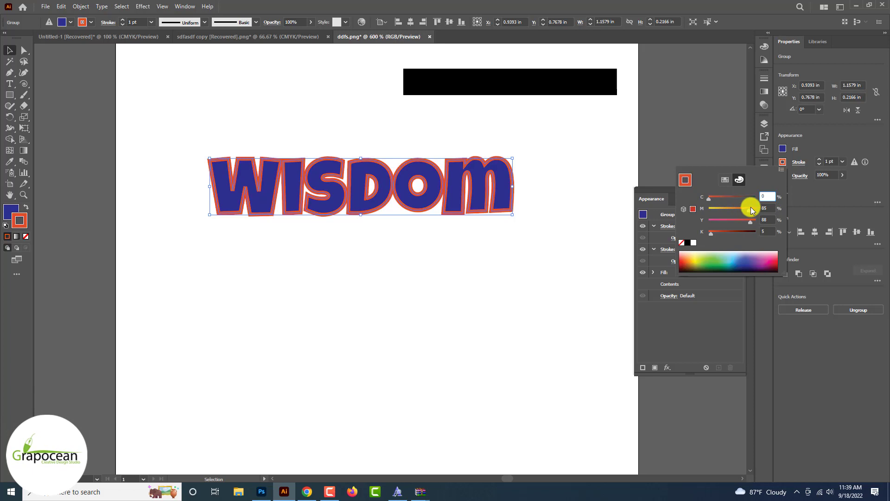
{"action": "left_click", "coordinate": [813, 153]}
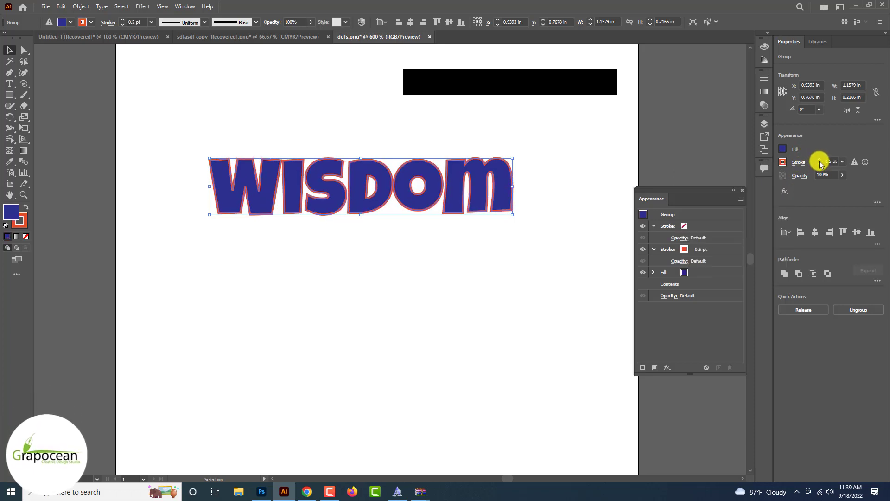
Step: Add a second red stroke at 1 pt and reorder it in the stack
{"action": "left_click", "coordinate": [643, 368]}
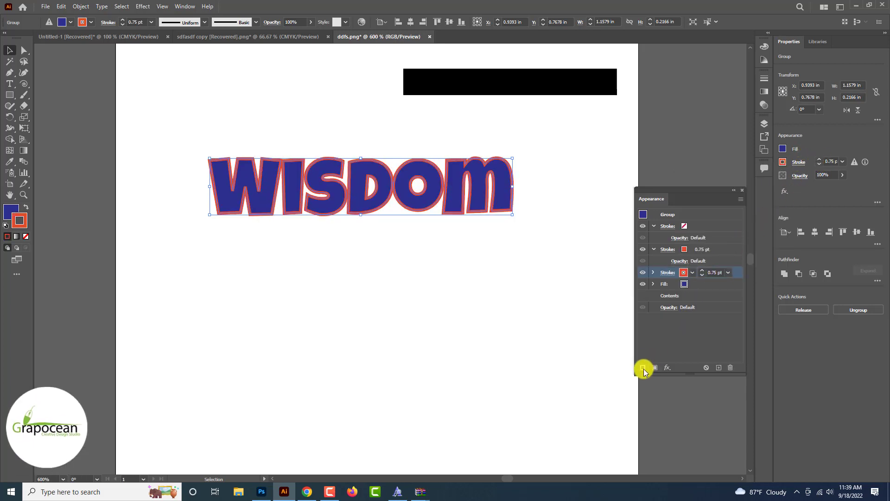
{"action": "left_click", "coordinate": [798, 162]}
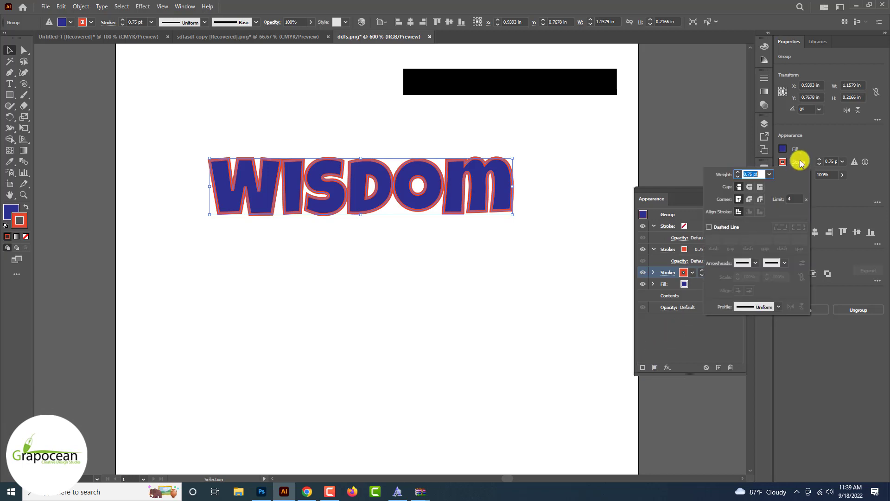
{"action": "left_click", "coordinate": [783, 165]}
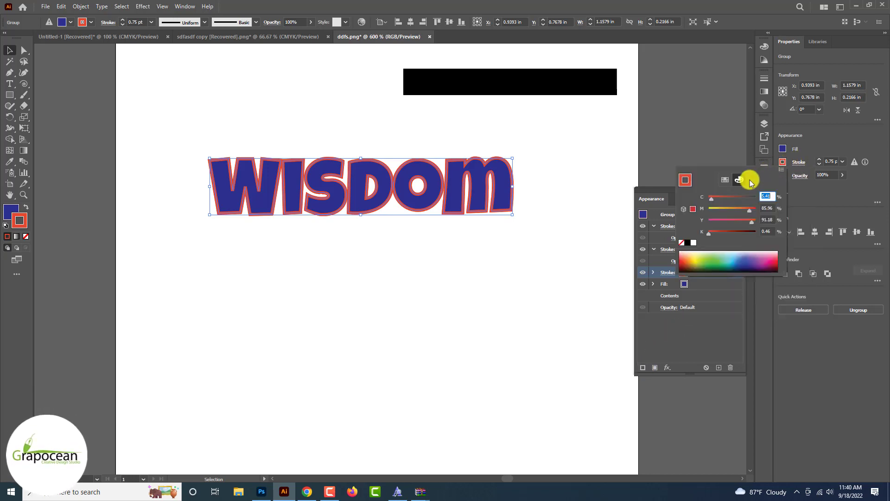
{"action": "mouse_move", "coordinate": [715, 196]}
{"action": "left_mouse_down"}
{"action": "mouse_move", "coordinate": [728, 196]}
{"action": "mouse_move", "coordinate": [726, 212]}
{"action": "mouse_move", "coordinate": [710, 231]}
{"action": "left_mouse_up"}
{"action": "left_click", "coordinate": [756, 219]}
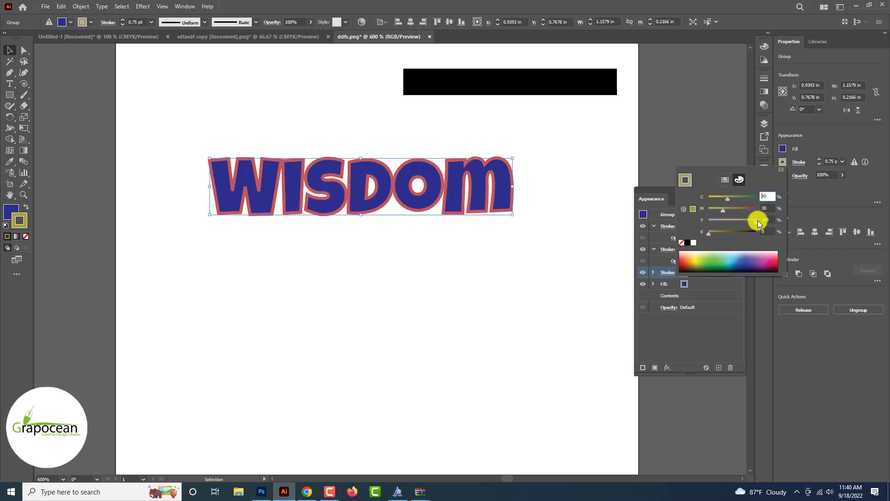
{"action": "left_click_drag", "start_coordinate": [757, 208], "coordinate": [752, 209]}
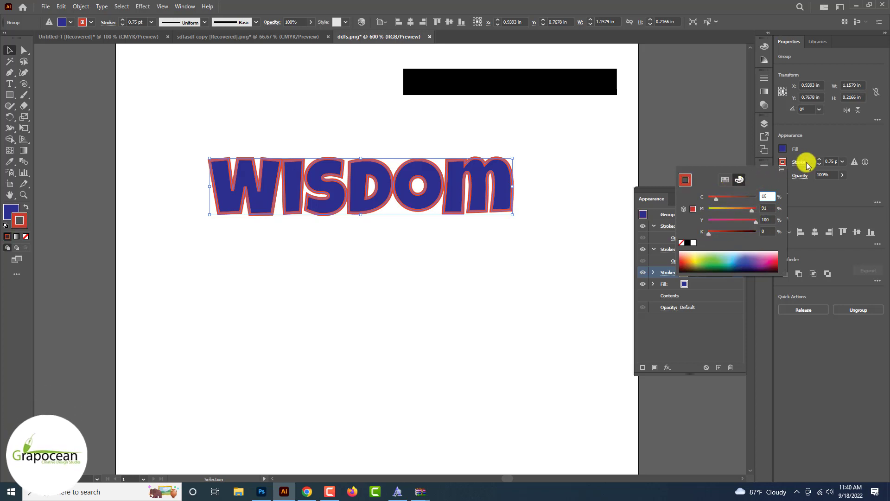
{"action": "left_click", "coordinate": [819, 159]}
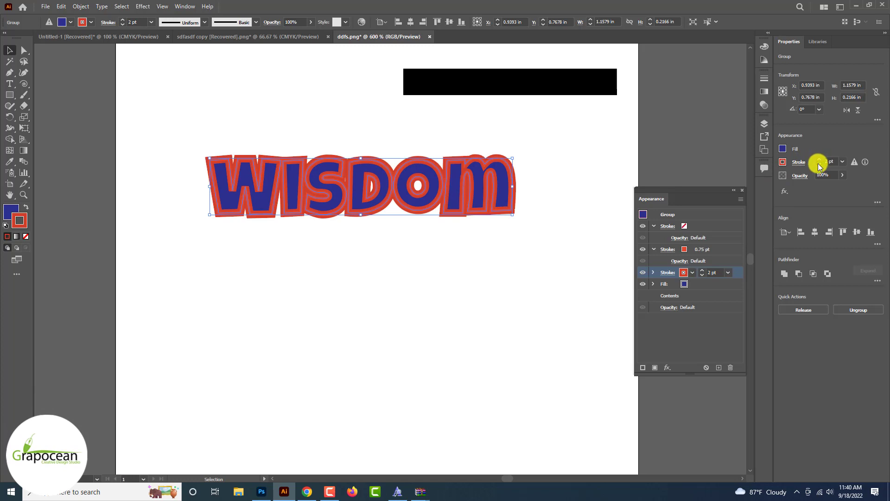
{"action": "left_click", "coordinate": [819, 159]}
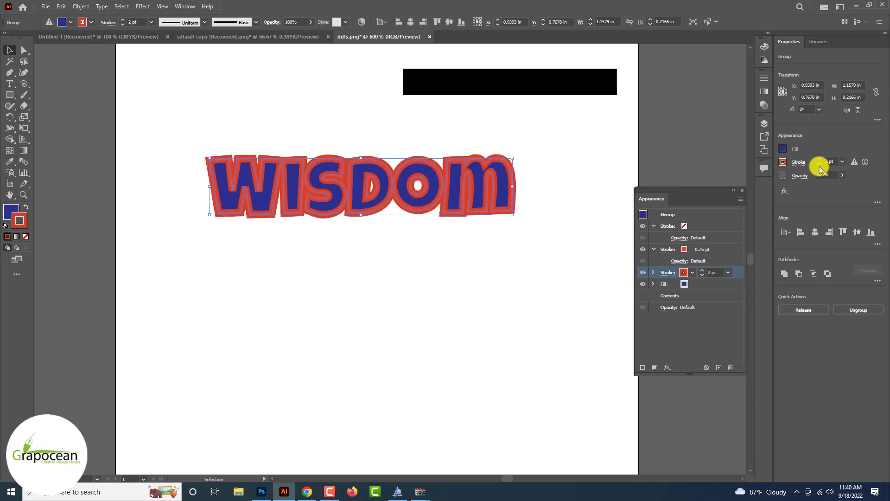
{"action": "left_click", "coordinate": [819, 164]}
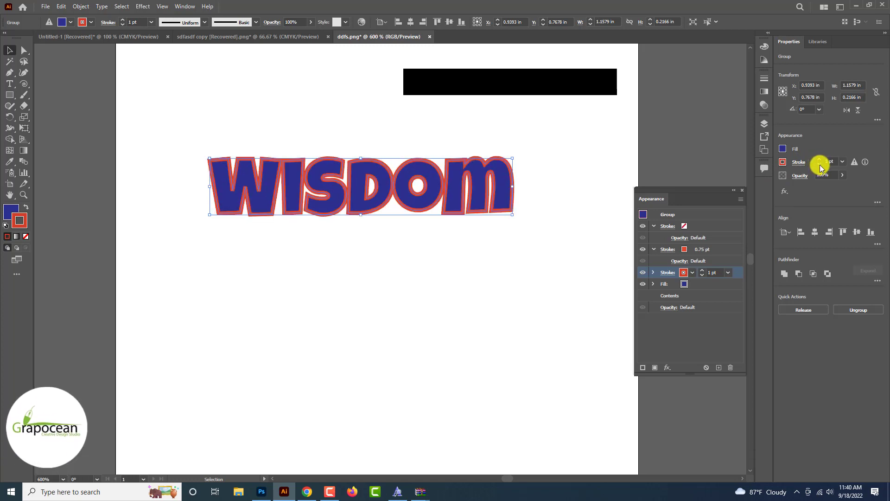
{"action": "left_click_drag", "start_coordinate": [741, 239], "coordinate": [738, 244]}
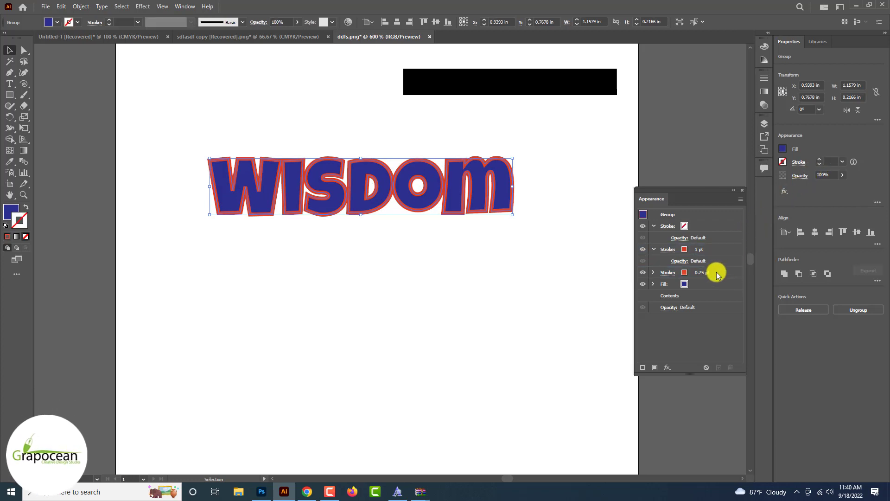
Step: Stack the first stroke on top and make it a 0.25 pt orange outline
{"action": "left_click", "coordinate": [684, 249]}
{"action": "left_click", "coordinate": [685, 273]}
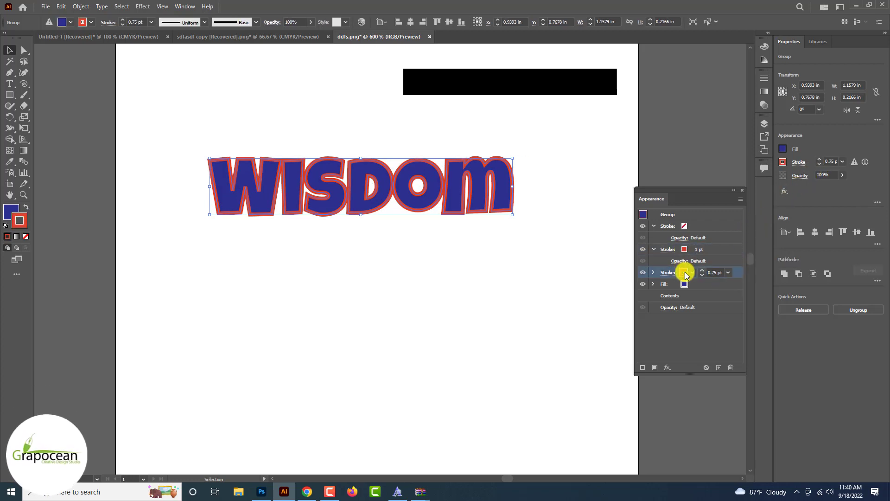
{"action": "left_click_drag", "start_coordinate": [738, 273], "coordinate": [725, 238]}
{"action": "left_click", "coordinate": [684, 249]}
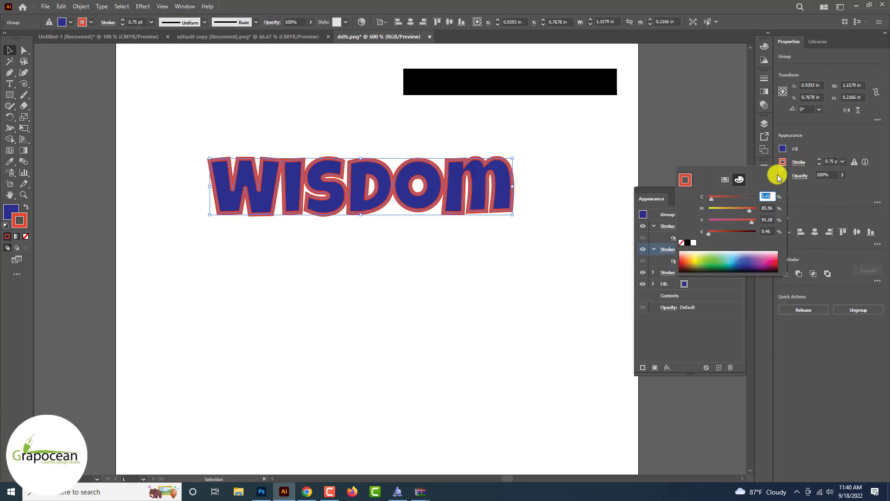
{"action": "left_click", "coordinate": [783, 162], "text": "shift"}
{"action": "left_click_drag", "start_coordinate": [752, 212], "coordinate": [735, 212]}
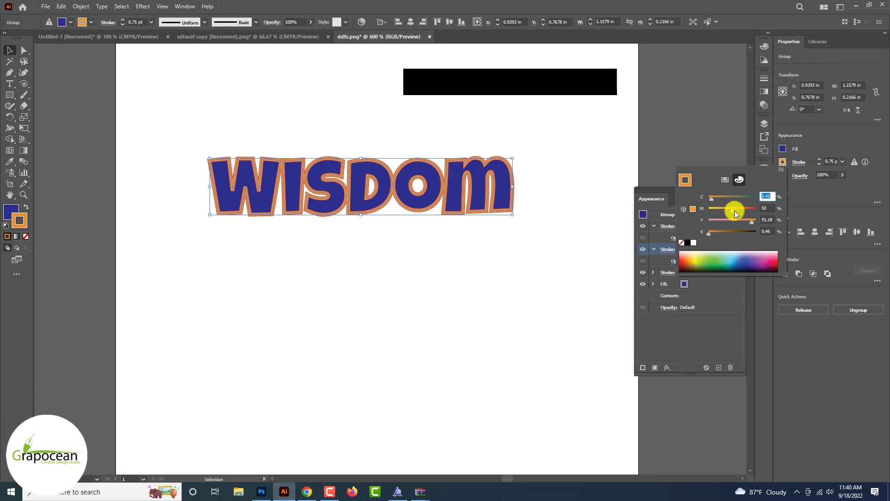
{"action": "left_click", "coordinate": [820, 164]}
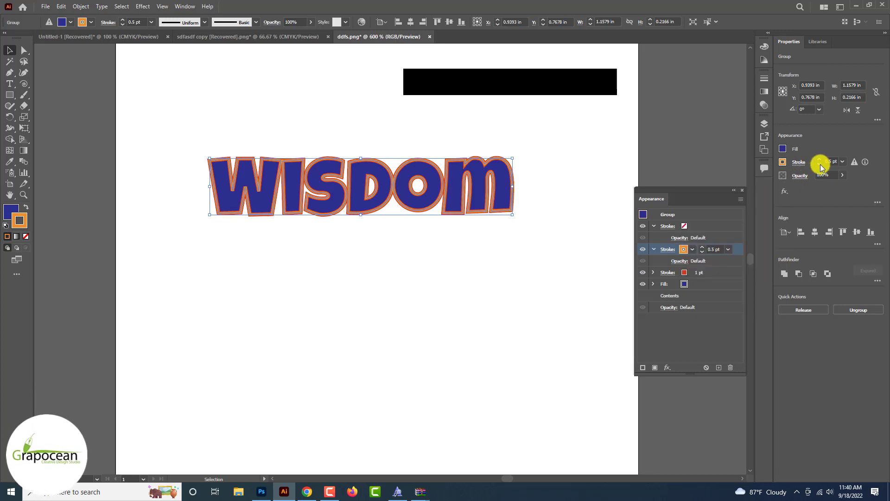
{"action": "left_click", "coordinate": [820, 164]}
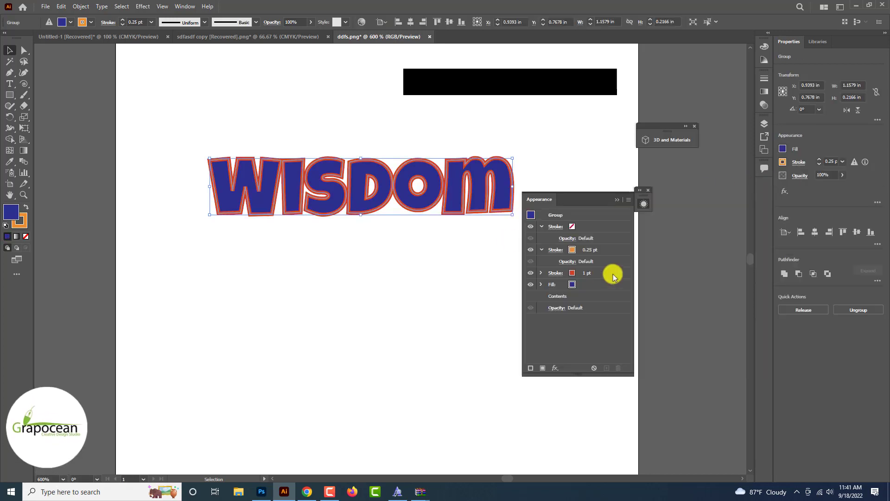
{"action": "left_click", "coordinate": [601, 284]}
{"action": "left_click", "coordinate": [555, 368]}
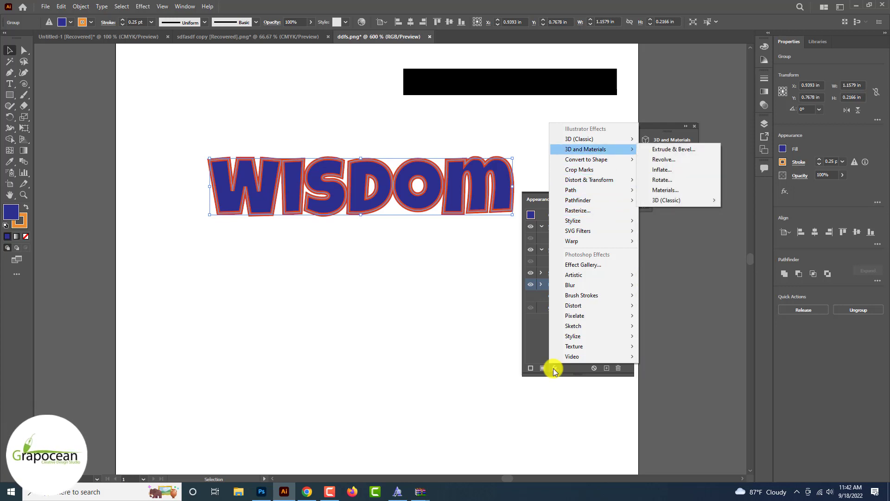
{"action": "mouse_move", "coordinate": [580, 139]}
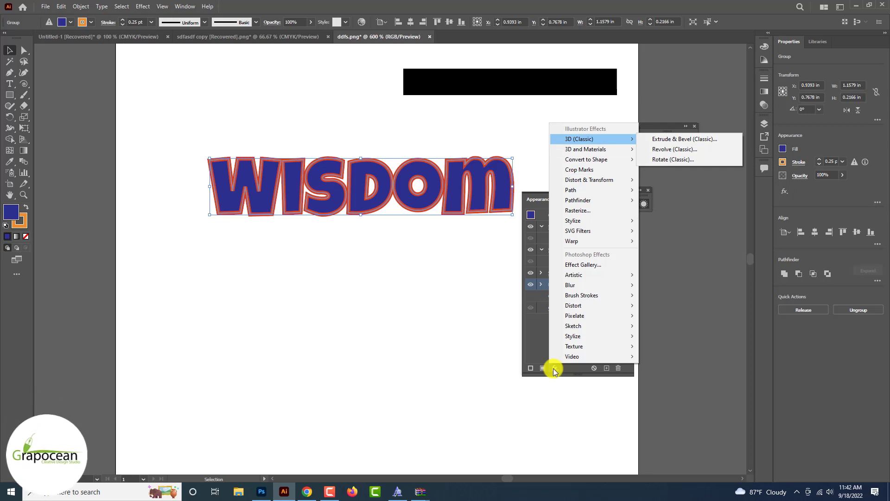
{"action": "key", "text": "Down"}
{"action": "key", "text": "Down"}
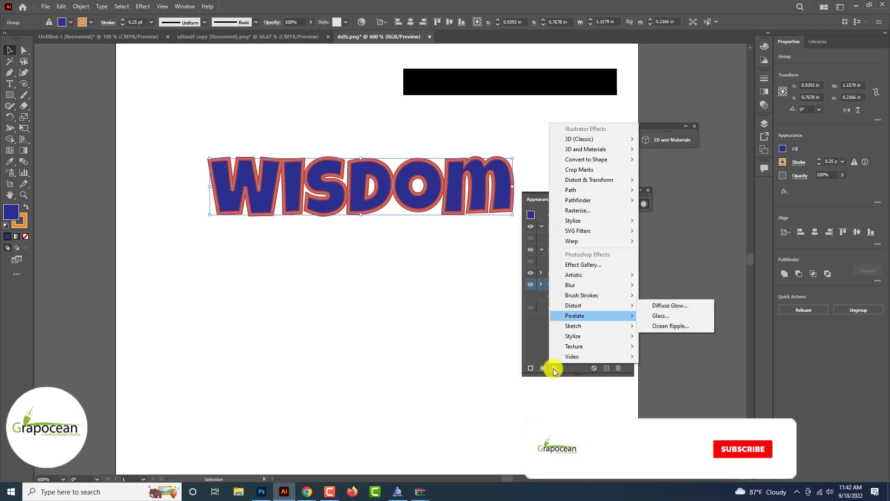
{"action": "key", "text": "Down"}
{"action": "key", "text": "Down"}
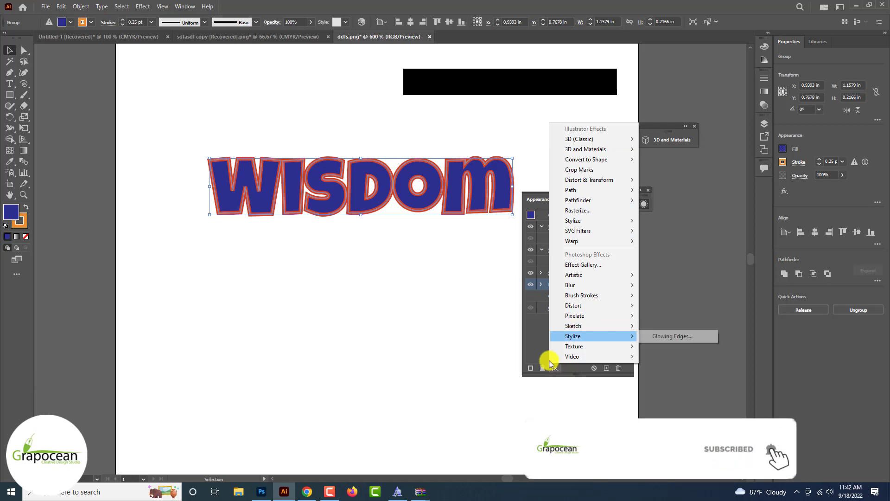
{"action": "left_click", "coordinate": [537, 338]}
{"action": "left_click", "coordinate": [572, 284]}
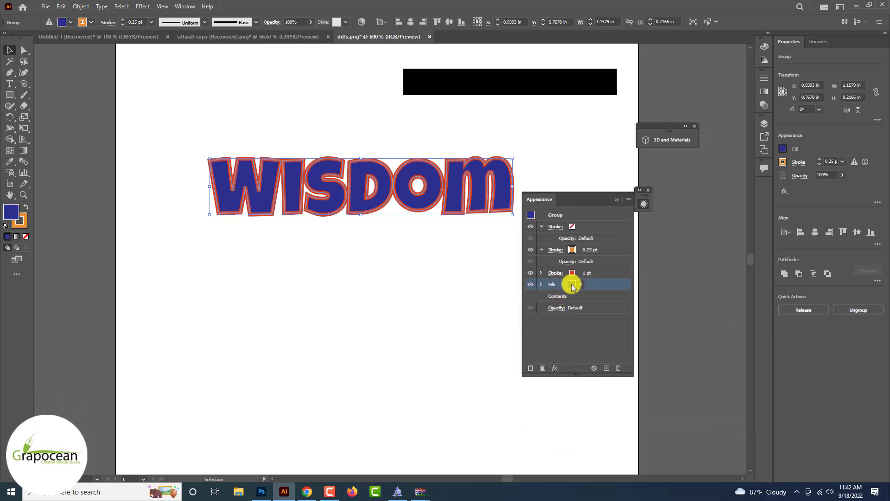
{"action": "left_click", "coordinate": [782, 149]}
{"action": "left_click", "coordinate": [783, 149]}
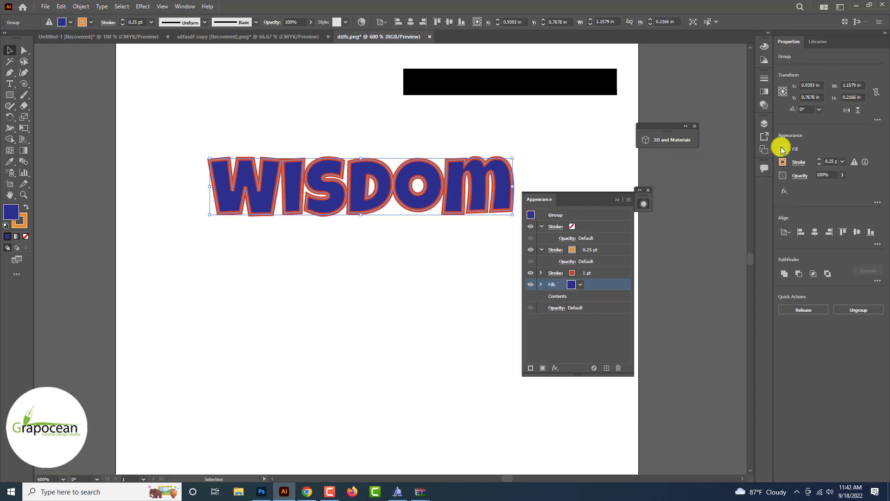
Step: Try violet, magenta and blue-violet swatch fills on the WISDOM lettering
{"action": "left_click", "coordinate": [88, 22]}
{"action": "left_click", "coordinate": [7, 82]}
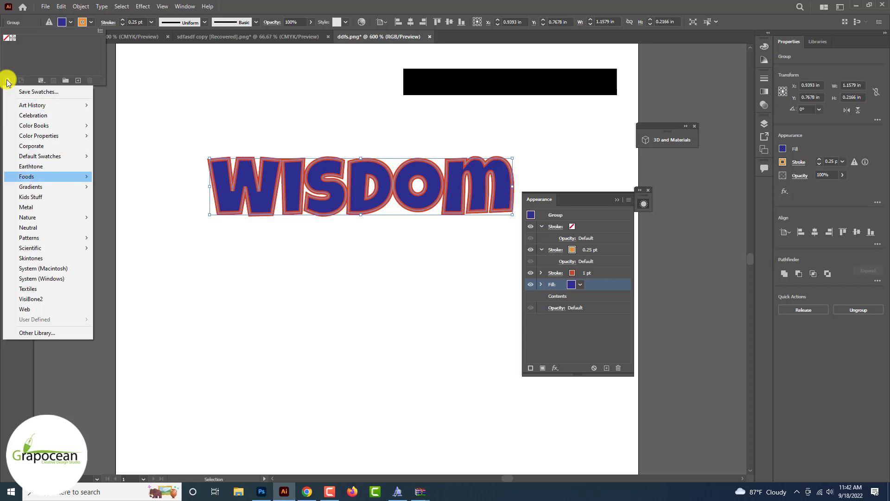
{"action": "mouse_move", "coordinate": [31, 186]}
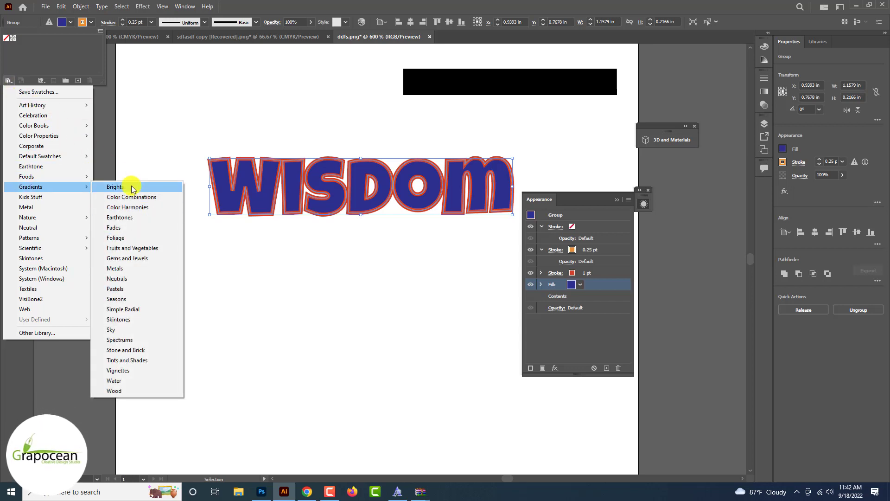
{"action": "left_click", "coordinate": [132, 186]}
{"action": "left_click", "coordinate": [470, 254]}
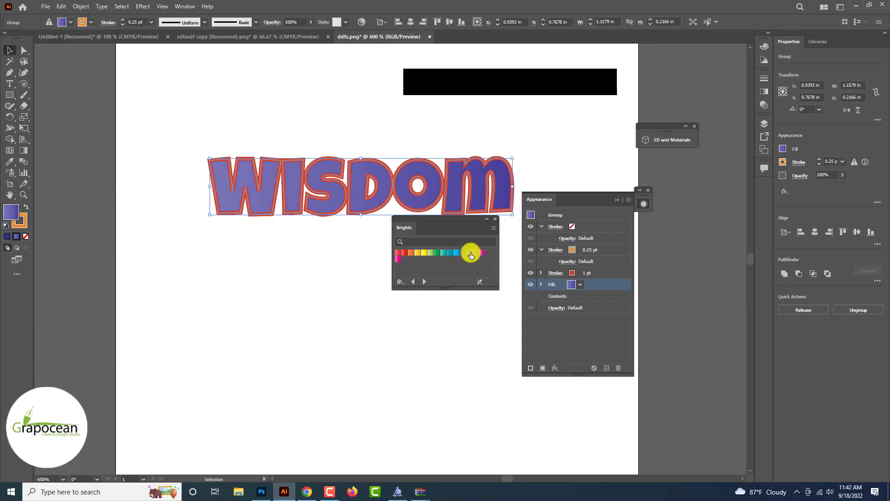
{"action": "left_click", "coordinate": [482, 254]}
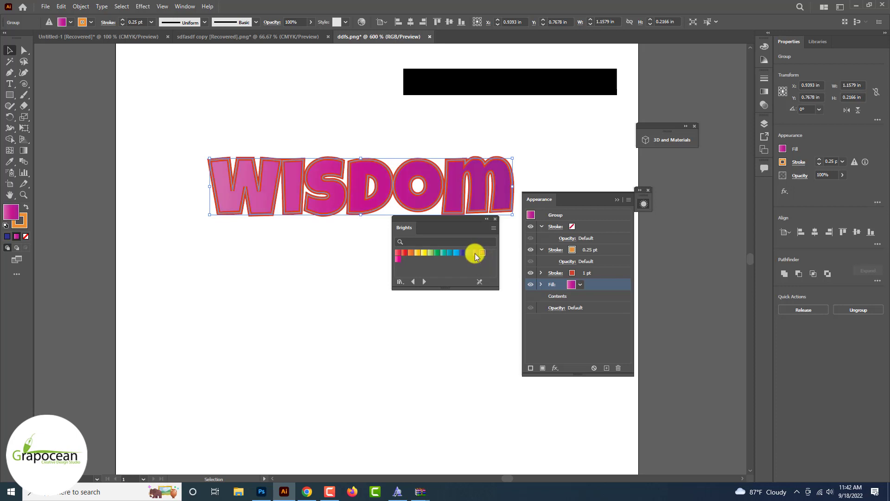
{"action": "left_click", "coordinate": [463, 253]}
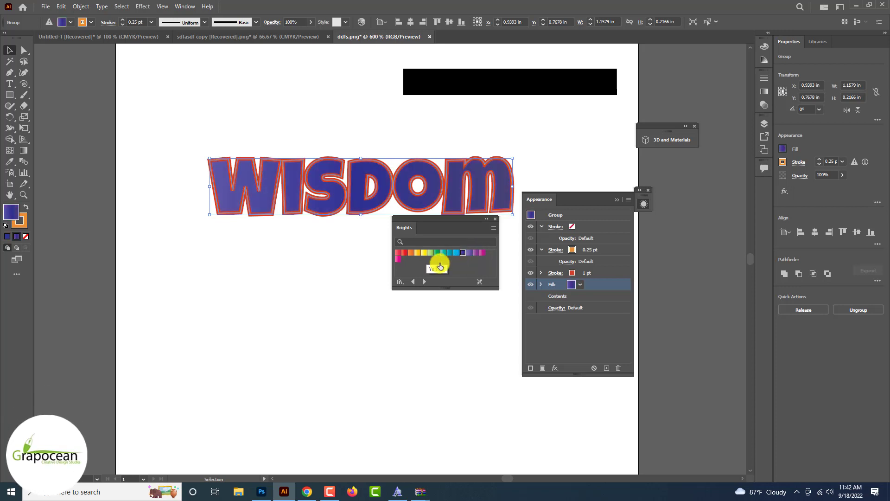
Step: Try black dot pattern fills on WISDOM, then reselect the whole group
{"action": "left_click", "coordinate": [401, 283]}
{"action": "mouse_move", "coordinate": [517, 175]}
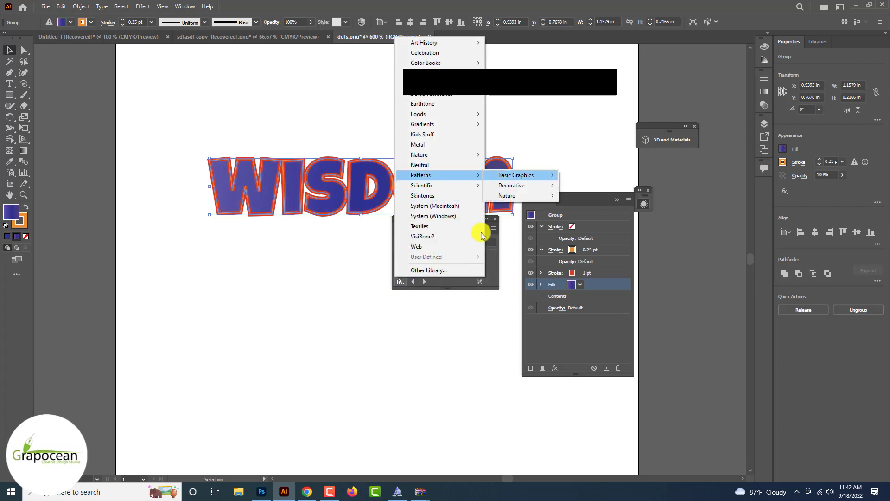
{"action": "left_click", "coordinate": [575, 179]}
{"action": "left_click", "coordinate": [421, 252]}
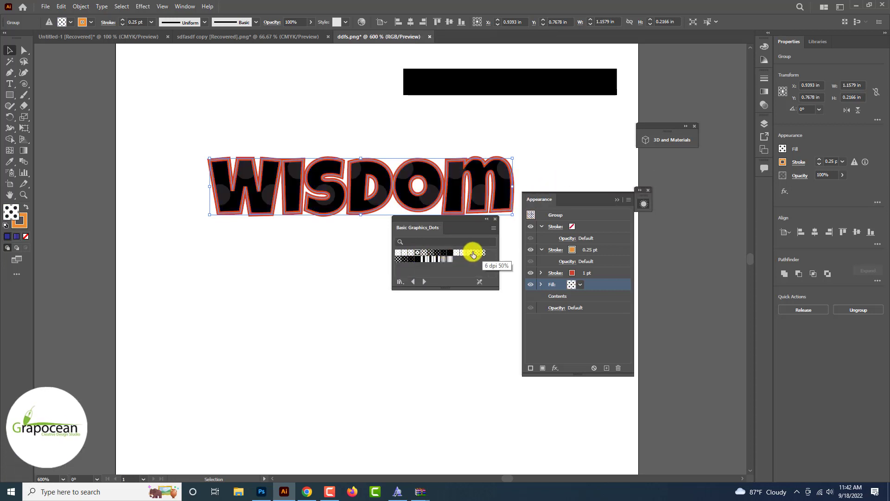
{"action": "left_click", "coordinate": [483, 254]}
{"action": "left_click", "coordinate": [408, 253]}
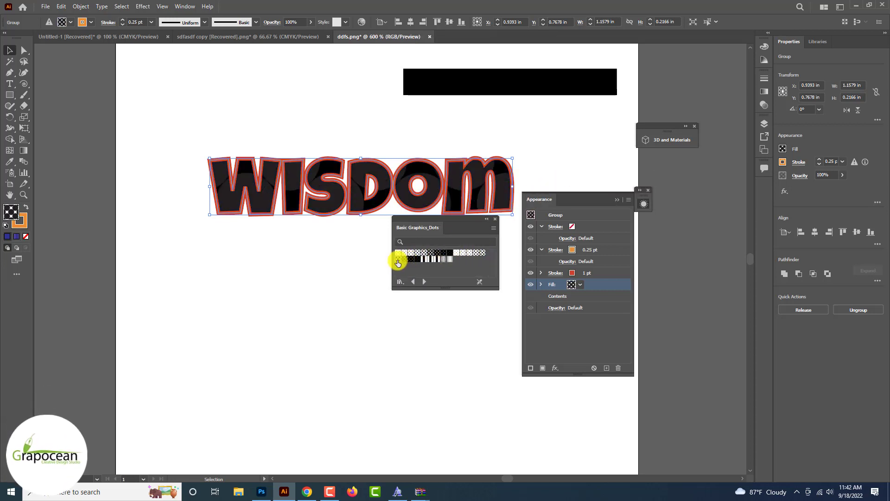
{"action": "double_click", "coordinate": [558, 296]}
{"action": "left_click", "coordinate": [306, 283]}
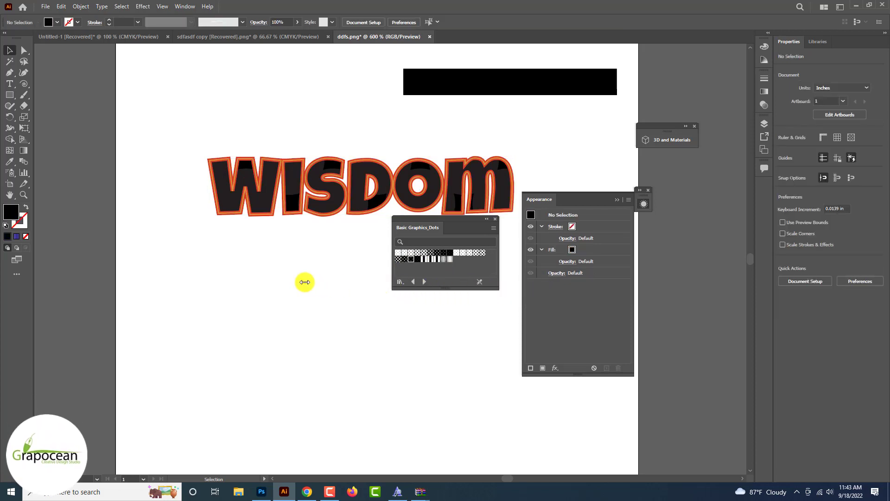
{"action": "key", "text": "ctrl+a"}
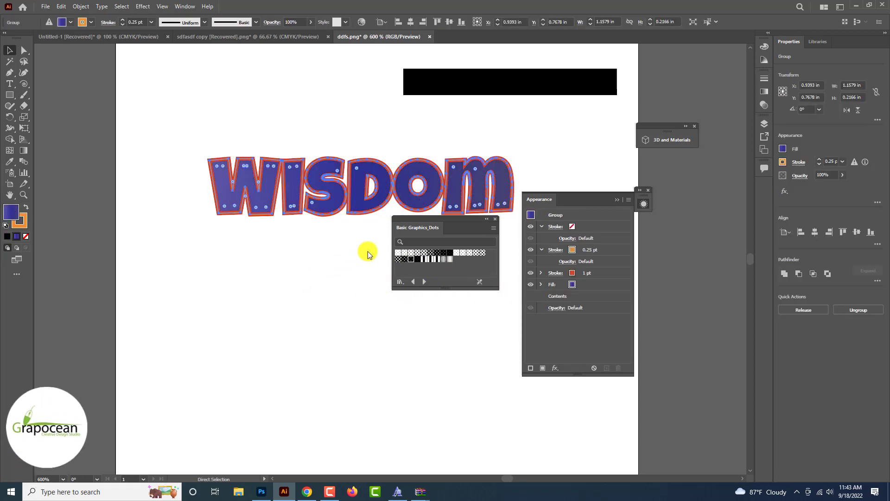
Step: Fill WISDOM with a gold gradient from the Metals library and drag it toward the banner
{"action": "left_click", "coordinate": [400, 282]}
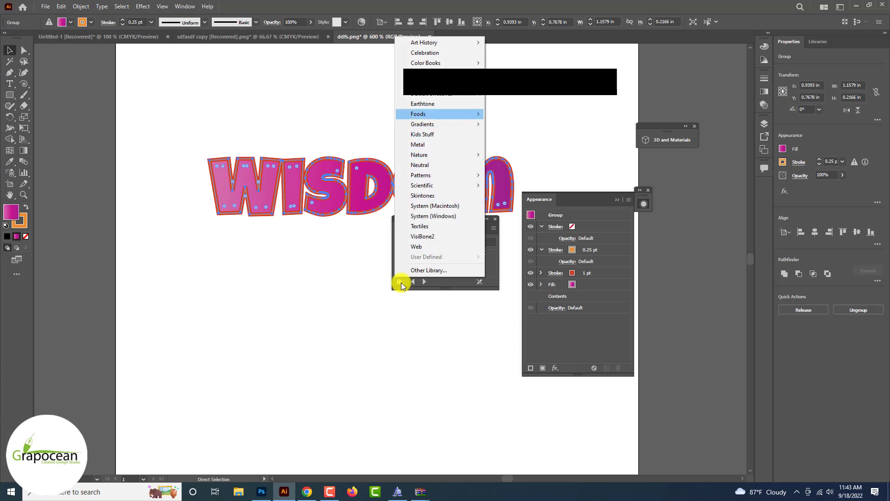
{"action": "mouse_move", "coordinate": [438, 123]}
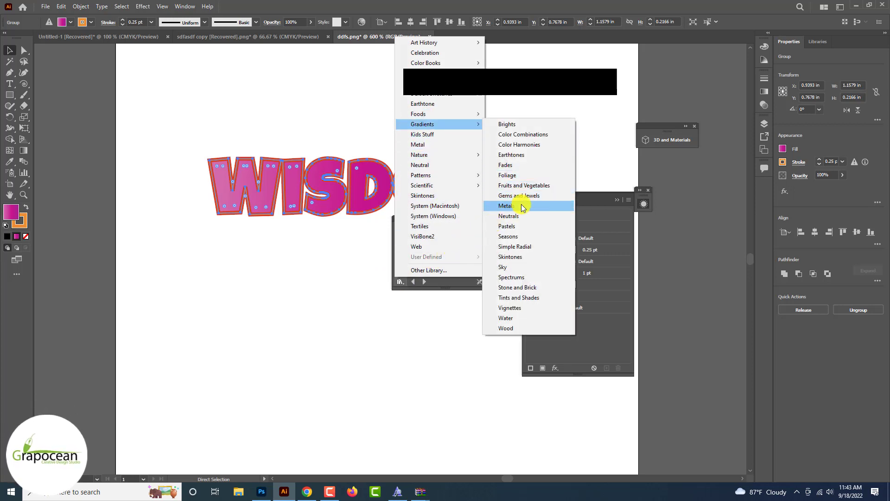
{"action": "left_click", "coordinate": [506, 205]}
{"action": "left_click", "coordinate": [403, 254]}
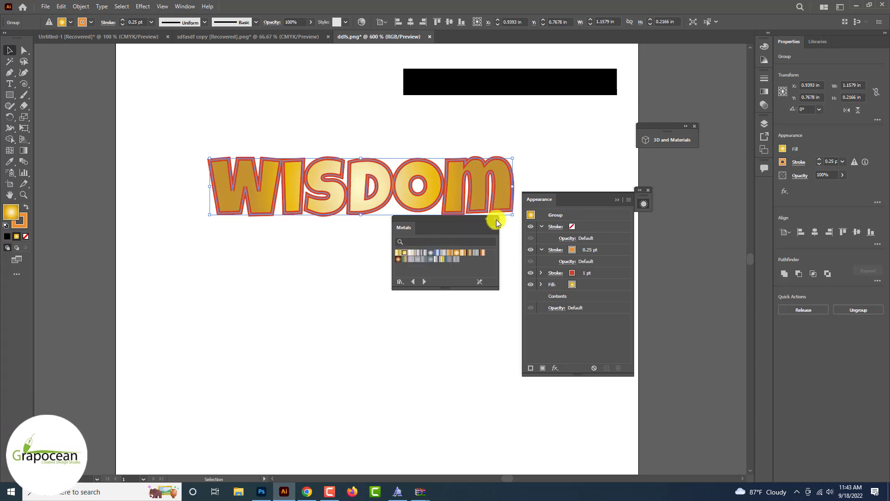
{"action": "left_click", "coordinate": [460, 241]}
{"action": "mouse_move", "coordinate": [373, 198]}
{"action": "left_mouse_down"}
{"action": "mouse_move", "coordinate": [266, 493]}
{"action": "mouse_move", "coordinate": [382, 310]}
{"action": "left_mouse_up"}
Step: Place WISDOM as the top layer, enlarged and positioned over the brush stroke
{"action": "left_click_drag", "start_coordinate": [358, 269], "coordinate": [358, 269]}
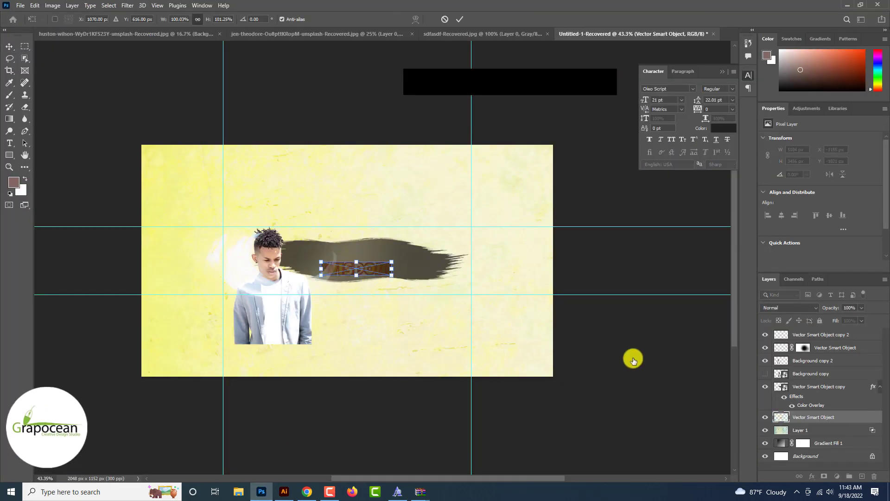
{"action": "key", "text": "Return"}
{"action": "left_click_drag", "start_coordinate": [819, 384], "coordinate": [812, 331]}
{"action": "key", "text": "ctrl+plus"}
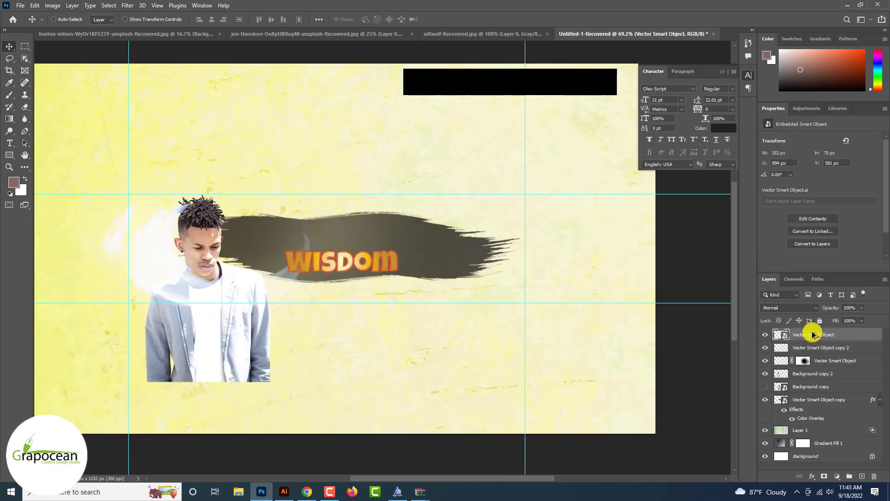
{"action": "key", "text": "ctrl+t"}
{"action": "left_click_drag", "start_coordinate": [397, 272], "coordinate": [406, 281]}
{"action": "mouse_move", "coordinate": [398, 280]}
{"action": "left_mouse_down"}
{"action": "mouse_move", "coordinate": [411, 262]}
{"action": "mouse_move", "coordinate": [464, 269]}
{"action": "left_mouse_up"}
{"action": "left_click", "coordinate": [459, 20]}
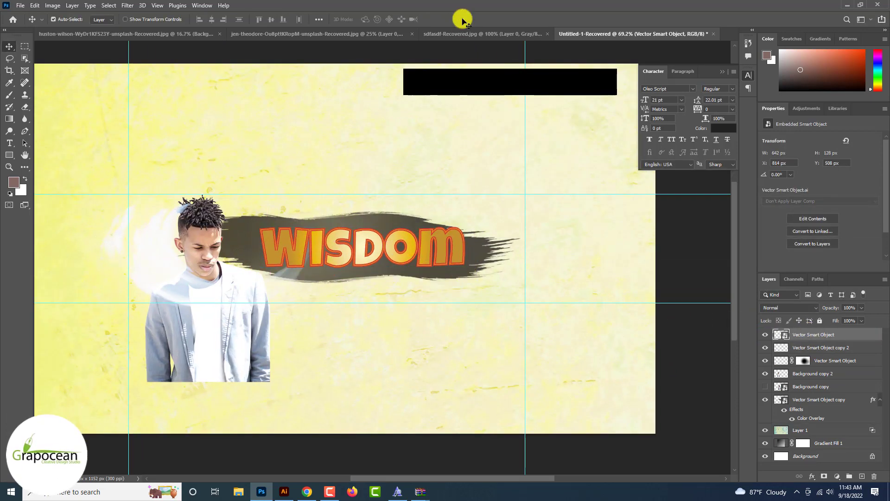
Step: Select the brush-stroke layer and look over its blend modes and layer options
{"action": "left_click", "coordinate": [370, 277]}
{"action": "left_click", "coordinate": [797, 307]}
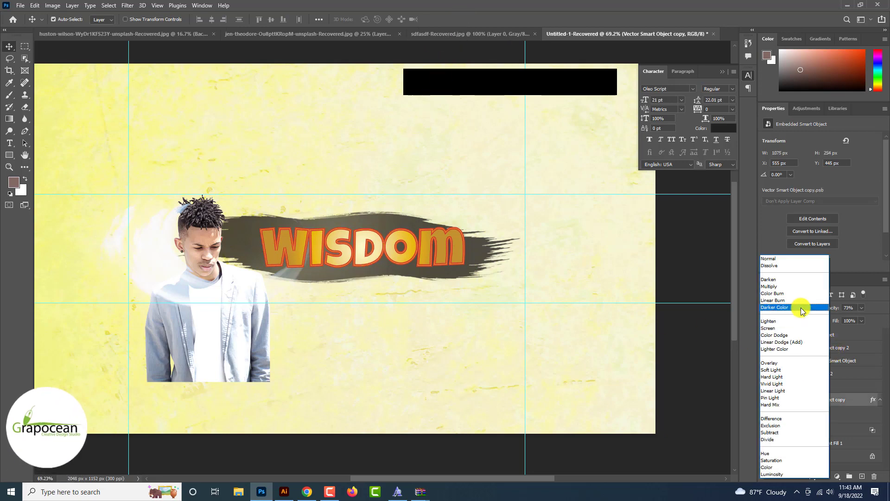
{"action": "left_click", "coordinate": [702, 374]}
{"action": "right_click", "coordinate": [848, 390]}
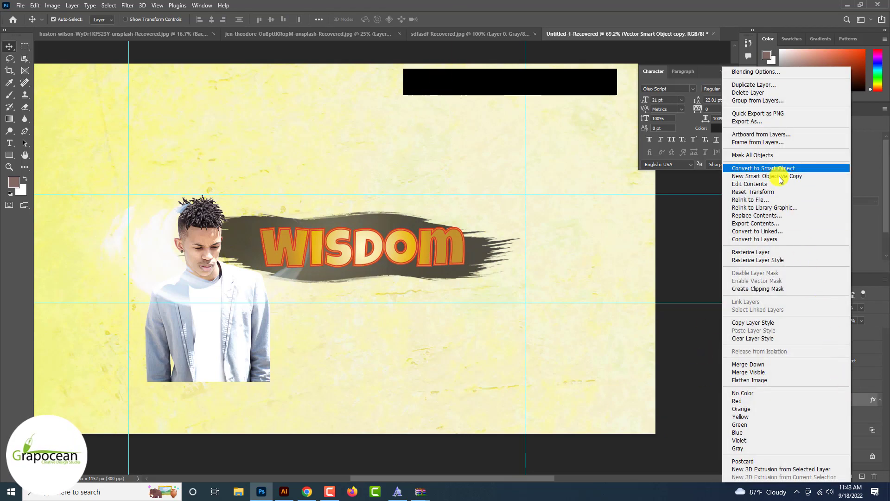
{"action": "key", "text": "Escape"}
Step: Set the brush stroke to Vivid Light blend mode at 50% opacity
{"action": "left_click", "coordinate": [791, 307]}
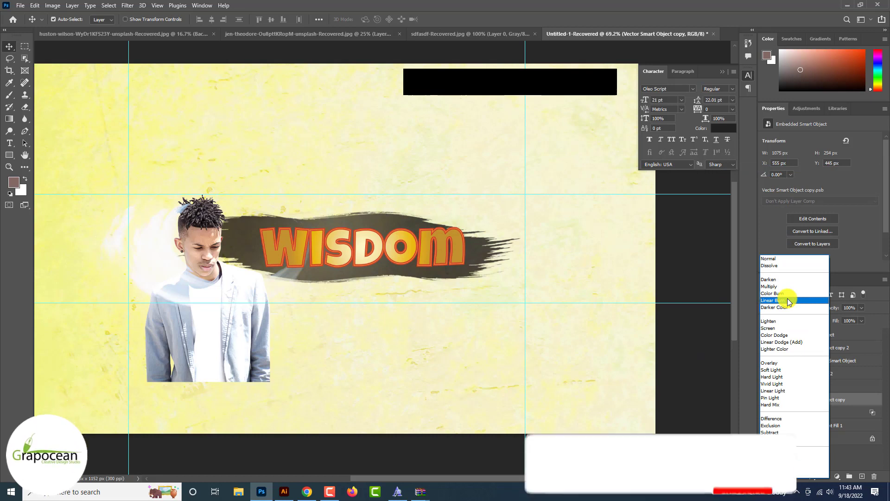
{"action": "key", "text": "Down"}
{"action": "key", "text": "Down"}
{"action": "key", "text": "Down"}
{"action": "key", "text": "Down"}
{"action": "key", "text": "Down"}
{"action": "key", "text": "Down"}
{"action": "key", "text": "Down"}
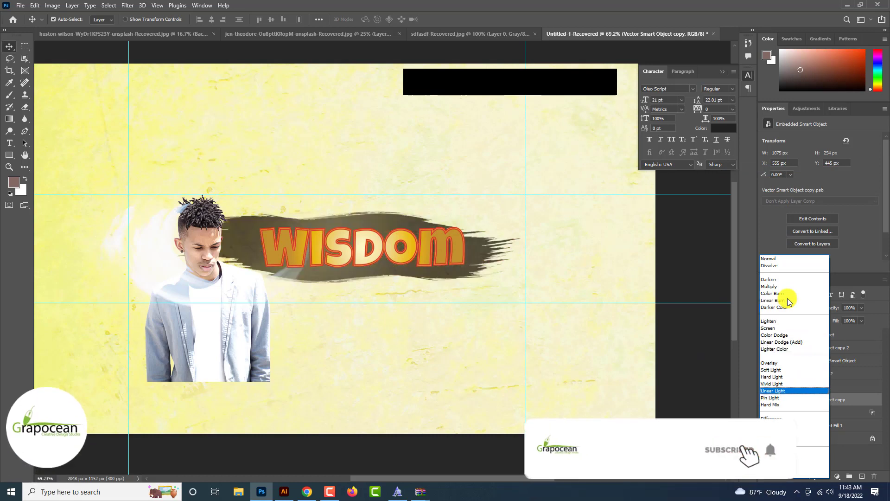
{"action": "key", "text": "Down"}
{"action": "key", "text": "Down"}
{"action": "key", "text": "Up"}
{"action": "key", "text": "Up"}
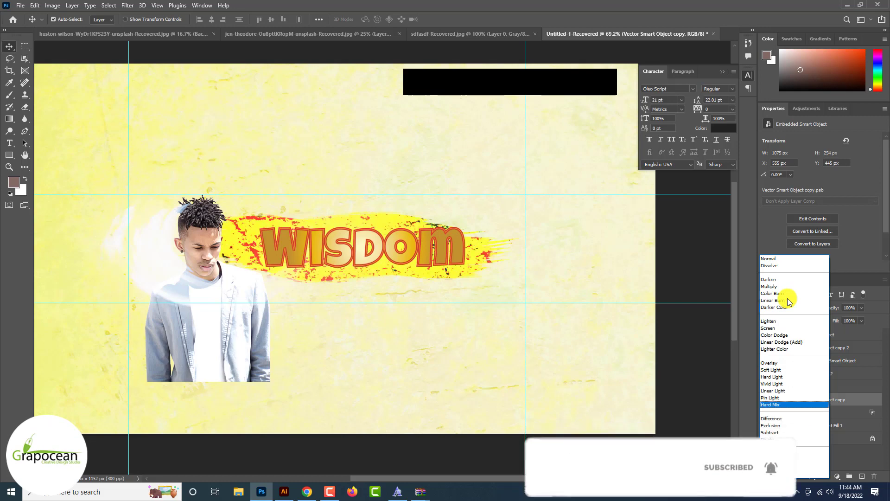
{"action": "key", "text": "Up"}
{"action": "key", "text": "Up"}
{"action": "key", "text": "Up"}
{"action": "key", "text": "Down"}
{"action": "key", "text": "Down"}
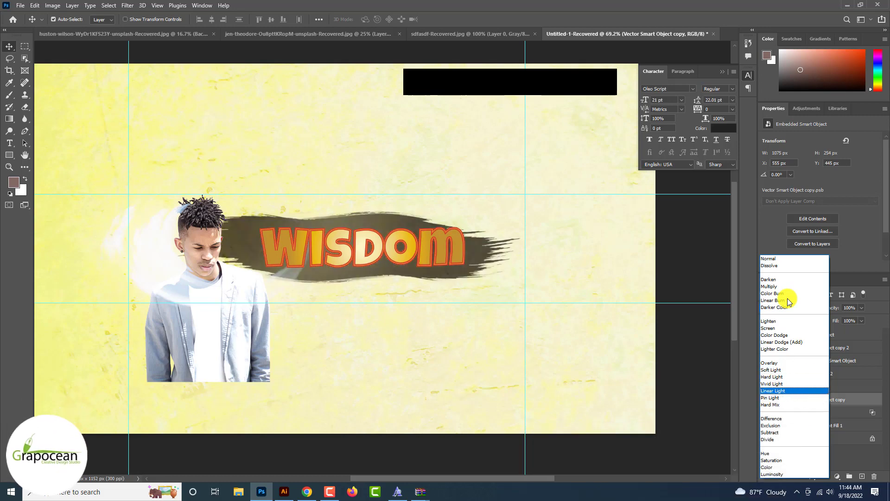
{"action": "key", "text": "Up"}
{"action": "key", "text": "Up"}
{"action": "key", "text": "Down"}
{"action": "key", "text": "Down"}
{"action": "key", "text": "Up"}
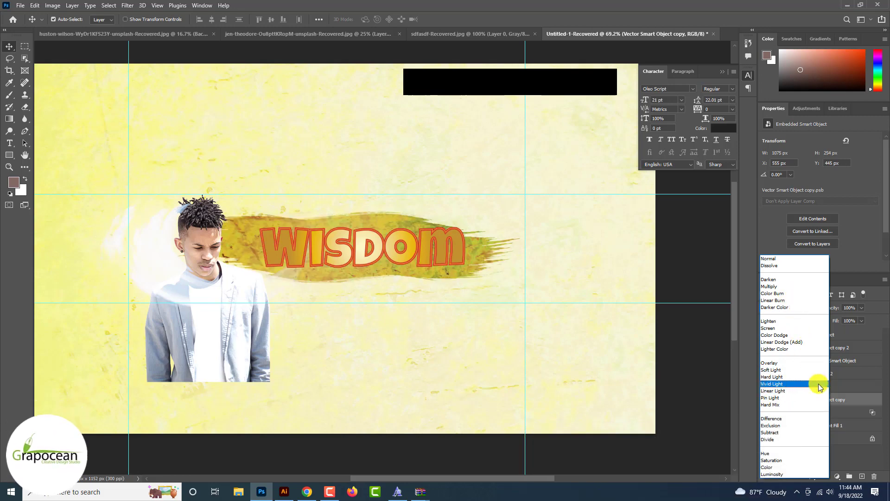
{"action": "left_click", "coordinate": [819, 386]}
{"action": "left_click_drag", "start_coordinate": [861, 310], "coordinate": [792, 318]}
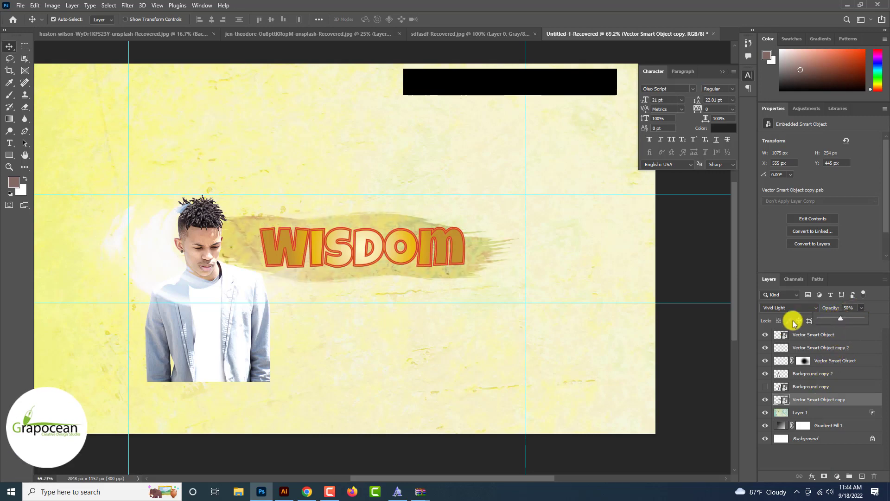
Step: Select the textured background Layer 1 and scroll through the view
{"action": "left_click", "coordinate": [429, 342]}
{"action": "scroll", "coordinate": [431, 332], "scroll_direction": "down", "scroll_amount": 3}
{"action": "scroll", "coordinate": [430, 330], "scroll_direction": "up", "scroll_amount": 1}
{"action": "scroll", "coordinate": [429, 330], "scroll_direction": "up", "scroll_amount": 3}
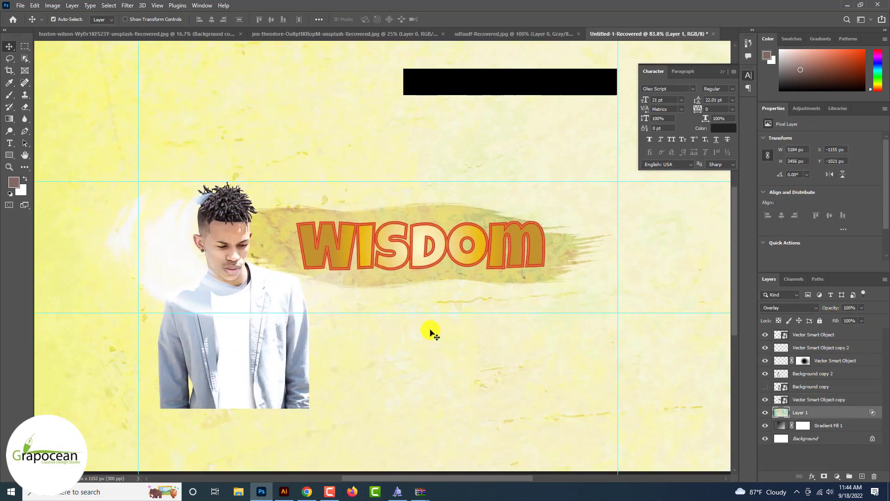
{"action": "scroll", "coordinate": [430, 330], "scroll_direction": "up", "scroll_amount": 3}
{"action": "scroll", "coordinate": [430, 330], "scroll_direction": "down", "scroll_amount": 3}
{"action": "scroll", "coordinate": [429, 330], "scroll_direction": "down", "scroll_amount": 2}
{"action": "scroll", "coordinate": [430, 330], "scroll_direction": "up", "scroll_amount": 4}
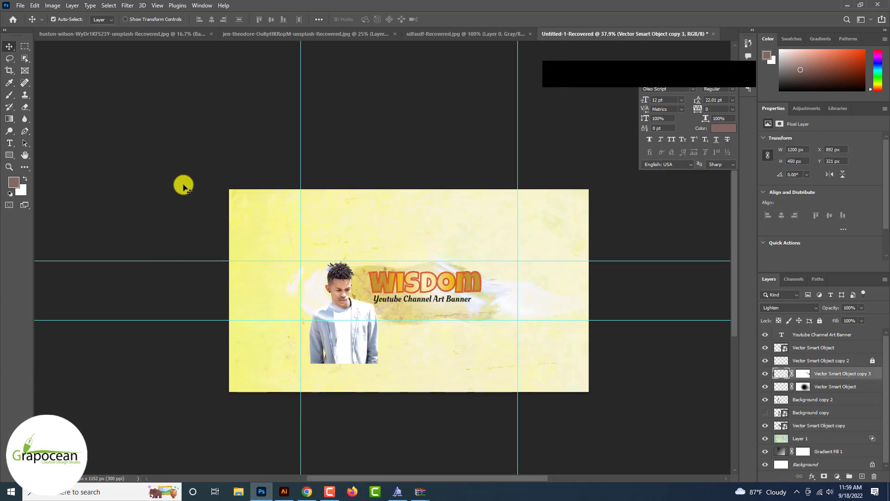
Step: Open the blue ocean painting from Downloads and drag it into the banner
{"action": "left_click", "coordinate": [16, 5]}
{"action": "left_click", "coordinate": [25, 22]}
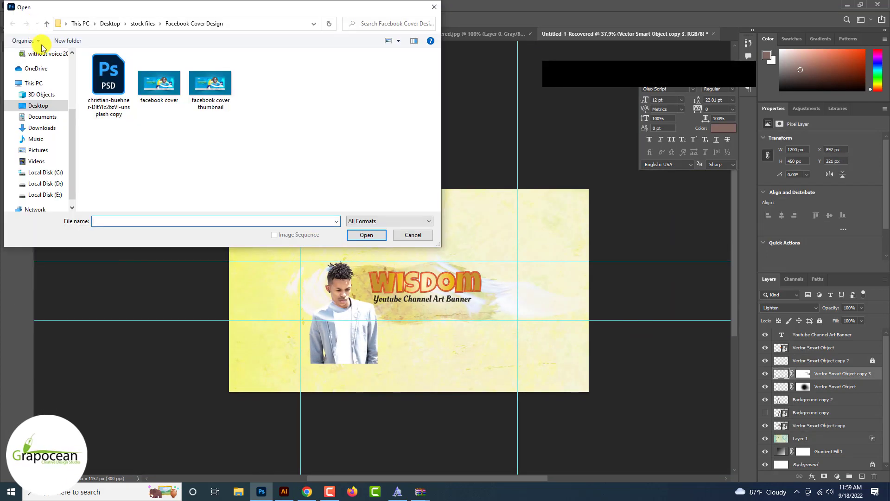
{"action": "left_click_drag", "start_coordinate": [72, 130], "coordinate": [70, 60]}
{"action": "left_click", "coordinate": [40, 83]}
{"action": "left_click", "coordinate": [163, 120]}
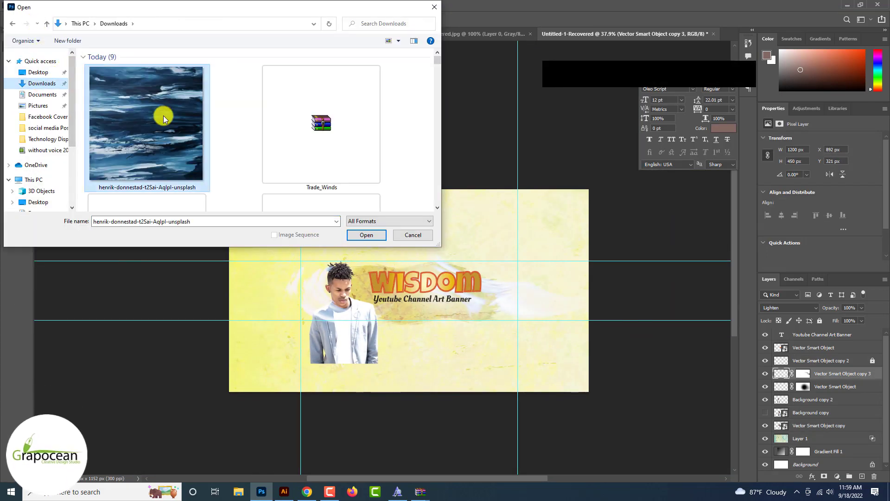
{"action": "left_click", "coordinate": [370, 236]}
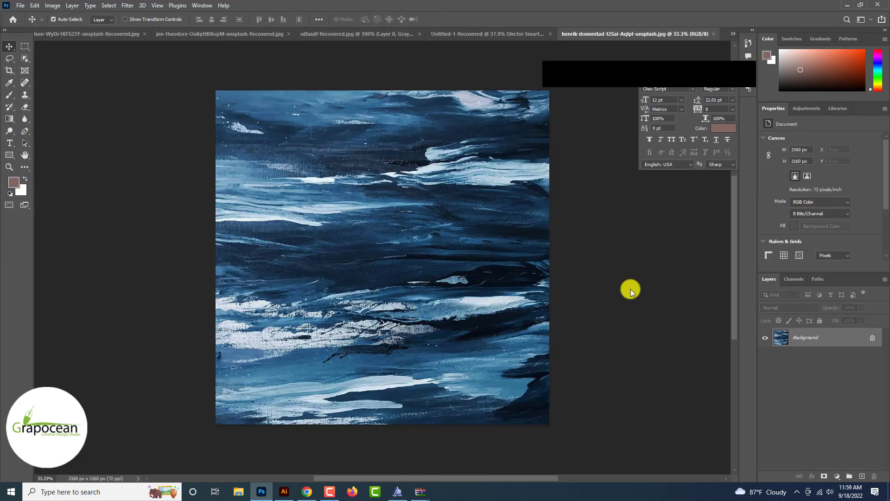
{"action": "mouse_move", "coordinate": [207, 79]}
{"action": "left_mouse_down"}
{"action": "mouse_move", "coordinate": [536, 31]}
{"action": "mouse_move", "coordinate": [421, 97]}
{"action": "mouse_move", "coordinate": [420, 318]}
{"action": "left_mouse_up"}
Step: Blend the ocean layer as Overlay, resize it slightly, and move it below the brush stroke
{"action": "left_click", "coordinate": [791, 307]}
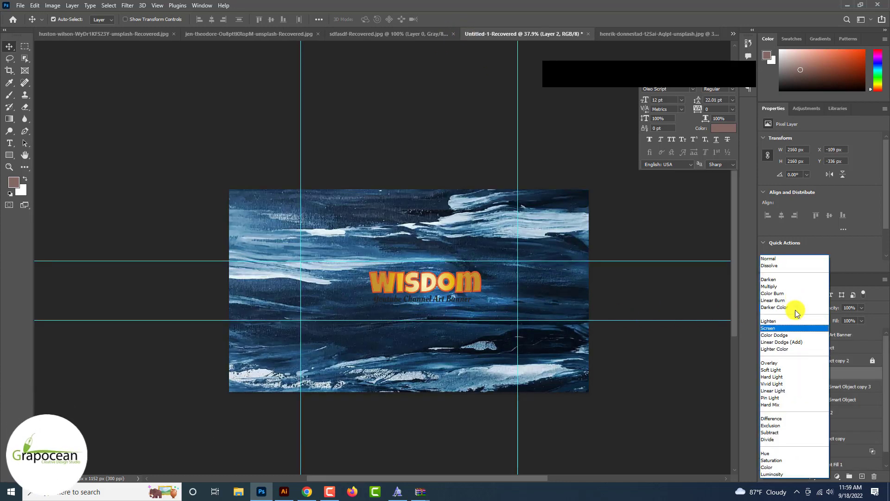
{"action": "left_click", "coordinate": [793, 362]}
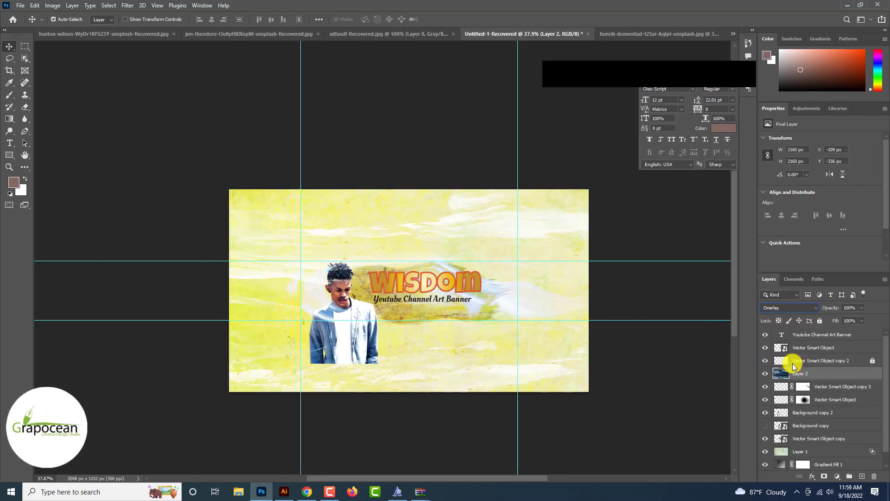
{"action": "key", "text": "ctrl+t"}
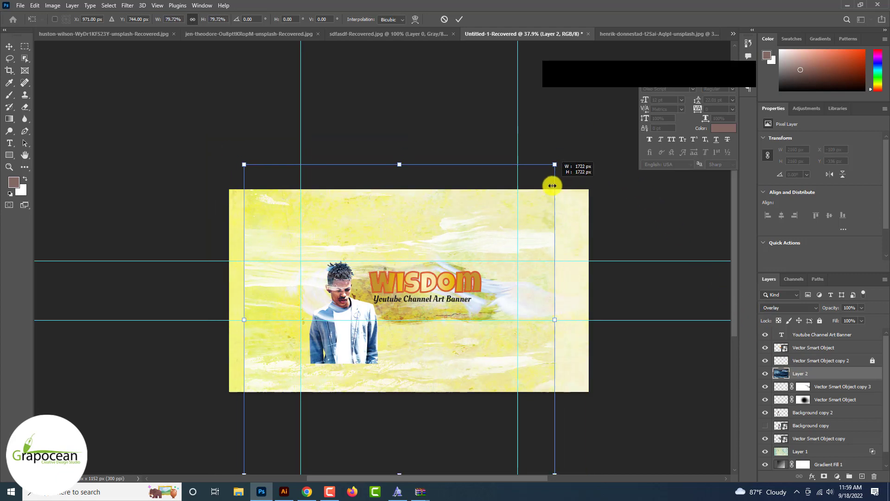
{"action": "left_click_drag", "start_coordinate": [607, 151], "coordinate": [589, 219]}
{"action": "left_click", "coordinate": [459, 19]}
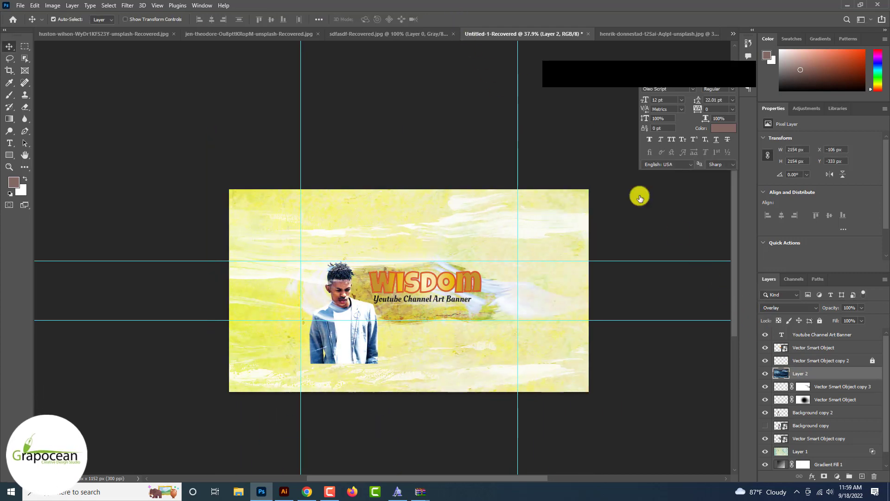
{"action": "left_click_drag", "start_coordinate": [815, 443], "coordinate": [816, 445]}
Step: Hide the brush stroke and compare its blend modes, then draw a thin rectangle below the subtitle
{"action": "scroll", "coordinate": [530, 306], "scroll_direction": "up", "scroll_amount": 2}
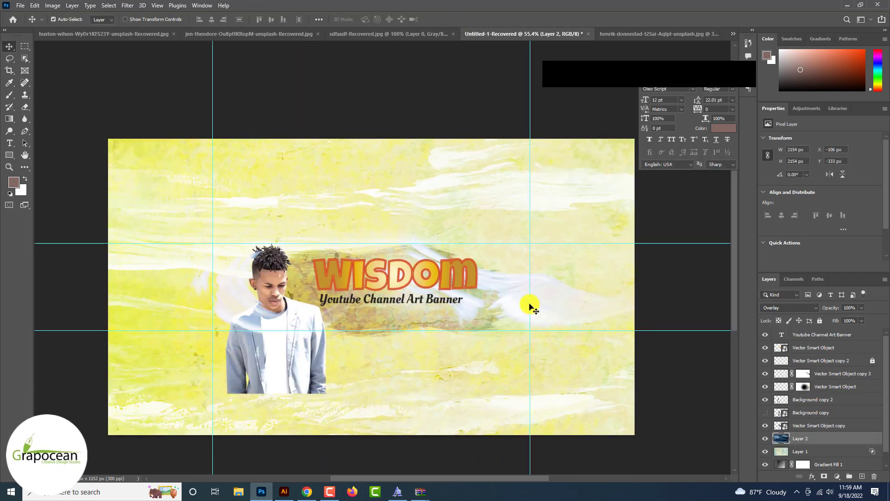
{"action": "scroll", "coordinate": [521, 310], "scroll_direction": "up", "scroll_amount": 2}
{"action": "left_click", "coordinate": [377, 337]}
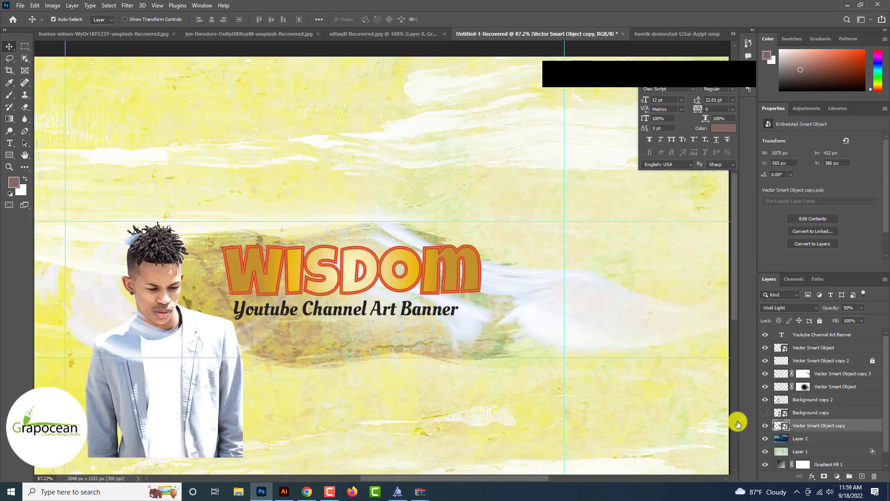
{"action": "left_click", "coordinate": [765, 428]}
{"action": "left_click", "coordinate": [799, 308]}
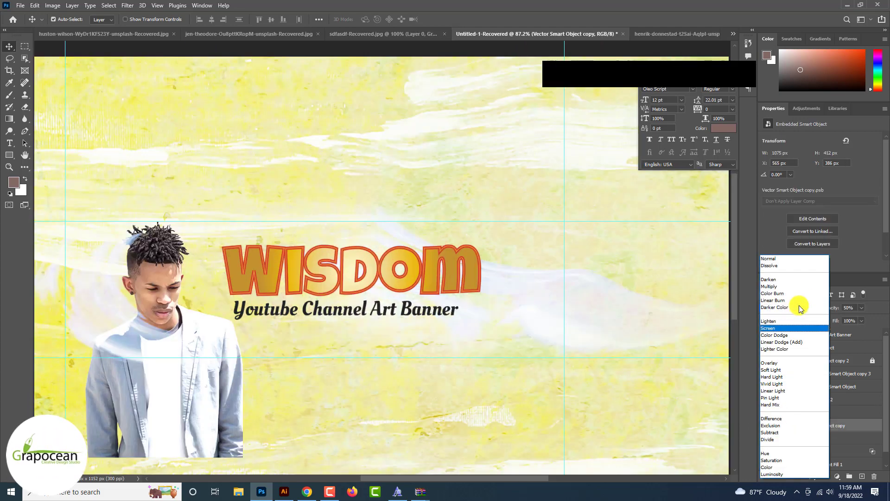
{"action": "key", "text": "Up"}
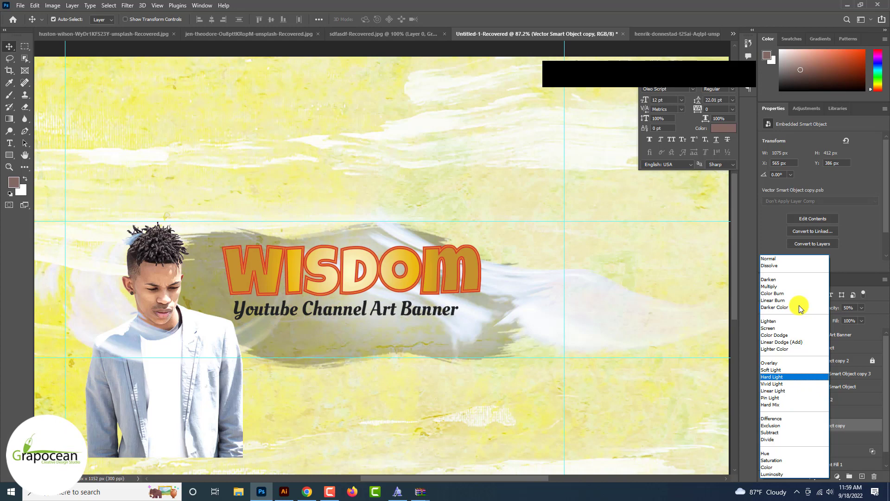
{"action": "key", "text": "Down"}
{"action": "key", "text": "Down"}
{"action": "key", "text": "Down"}
{"action": "key", "text": "Down"}
{"action": "key", "text": "Down"}
{"action": "key", "text": "Down"}
{"action": "key", "text": "Down"}
{"action": "key", "text": "Down"}
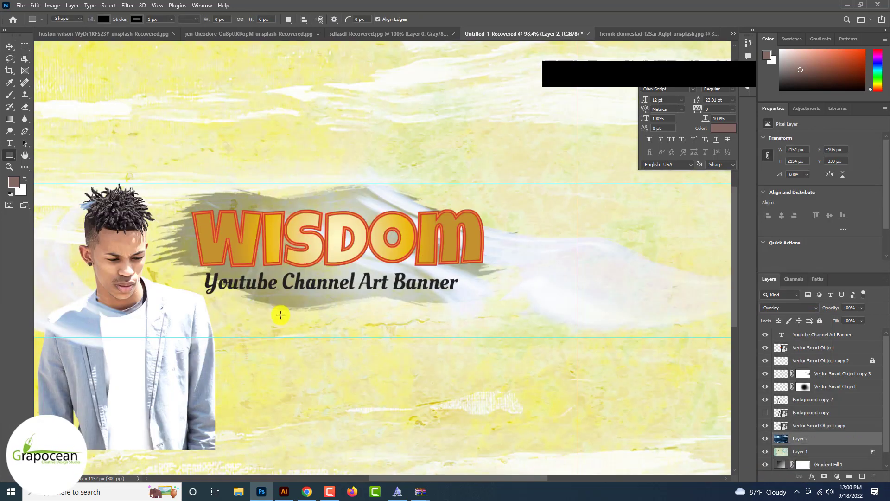
{"action": "left_click_drag", "start_coordinate": [258, 314], "coordinate": [422, 329]}
Step: Give the rectangle a dark grey fill and move the bar about 284 px right
{"action": "left_click", "coordinate": [102, 21]}
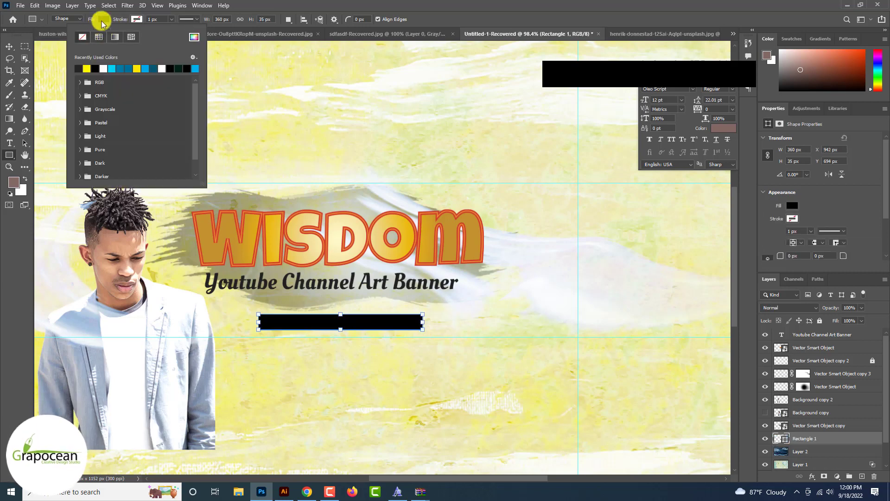
{"action": "left_click", "coordinate": [161, 37]}
{"action": "left_click", "coordinate": [677, 268]}
{"action": "left_click", "coordinate": [465, 322]}
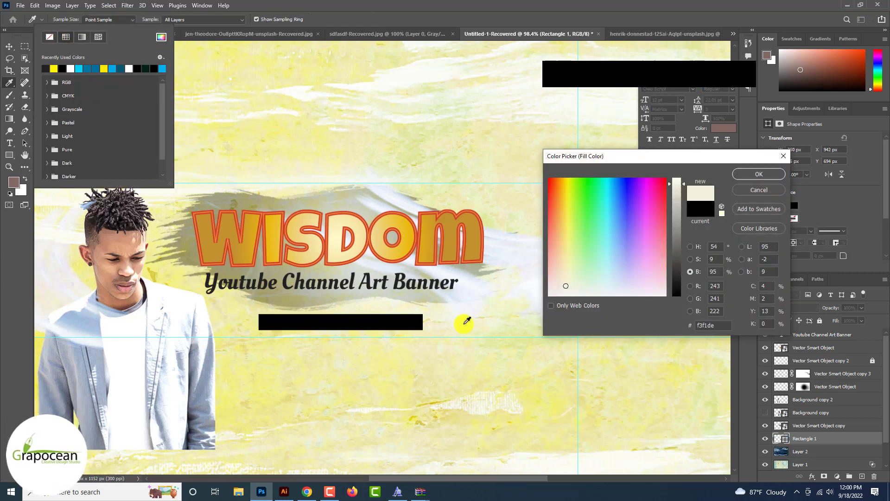
{"action": "left_click", "coordinate": [678, 254]}
{"action": "left_click", "coordinate": [759, 174]}
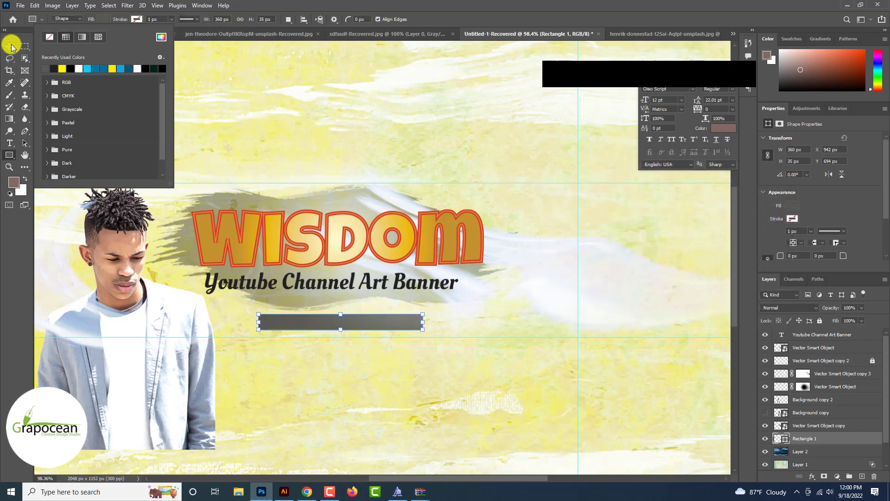
{"action": "left_click", "coordinate": [9, 46]}
{"action": "left_click_drag", "start_coordinate": [377, 329], "coordinate": [503, 324]}
Step: Type the contact e-mail address as a new text layer in Poppins at 5 pt
{"action": "left_click", "coordinate": [9, 142]}
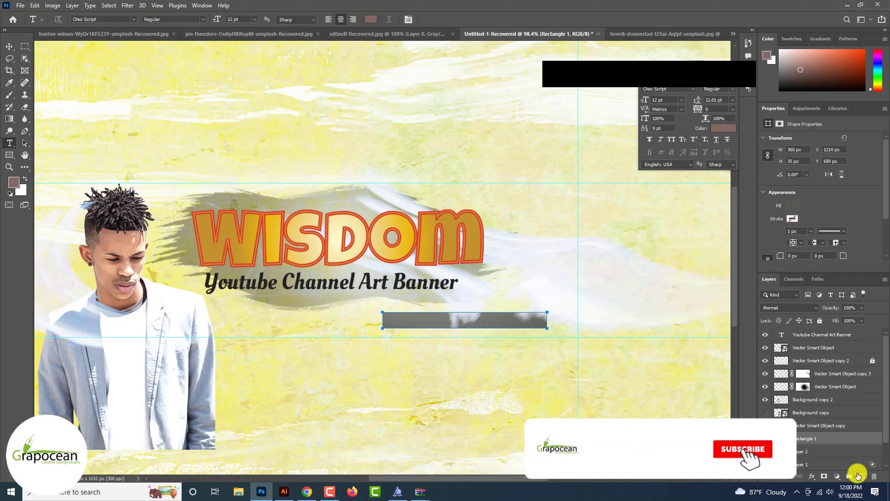
{"action": "left_click", "coordinate": [328, 324]}
{"action": "key", "text": "BackSpace"}
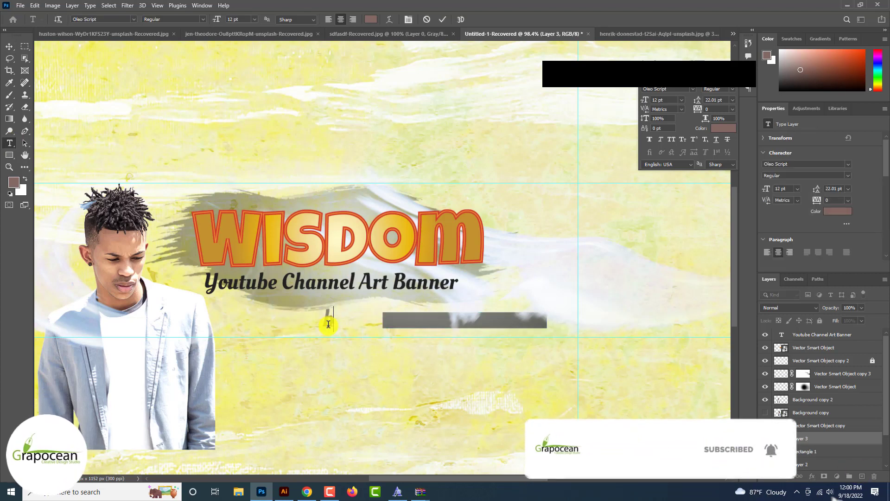
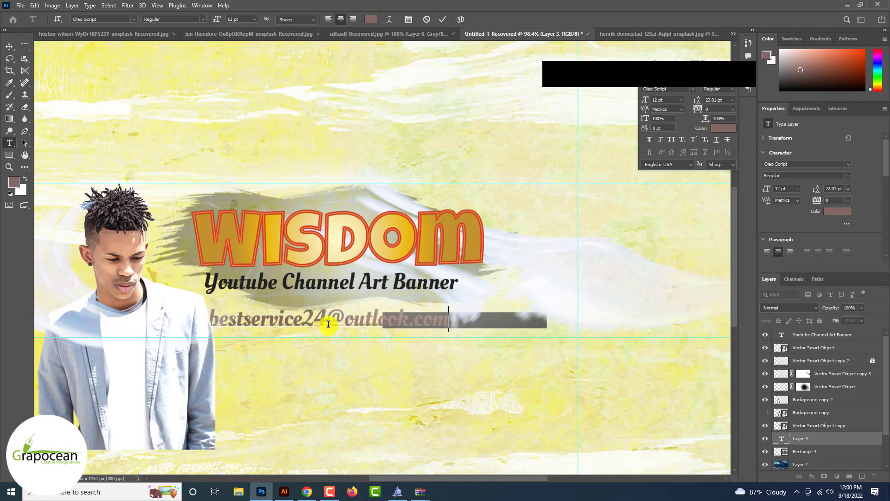
{"action": "key", "text": "ctrl+a"}
{"action": "left_click", "coordinate": [134, 19]}
{"action": "key", "text": "Down"}
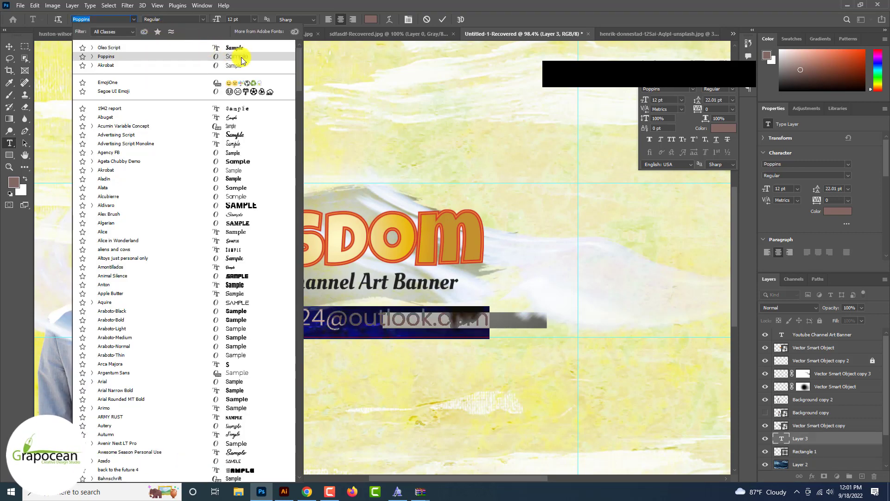
{"action": "left_click", "coordinate": [241, 57]}
{"action": "left_click_drag", "start_coordinate": [218, 20], "coordinate": [211, 23]}
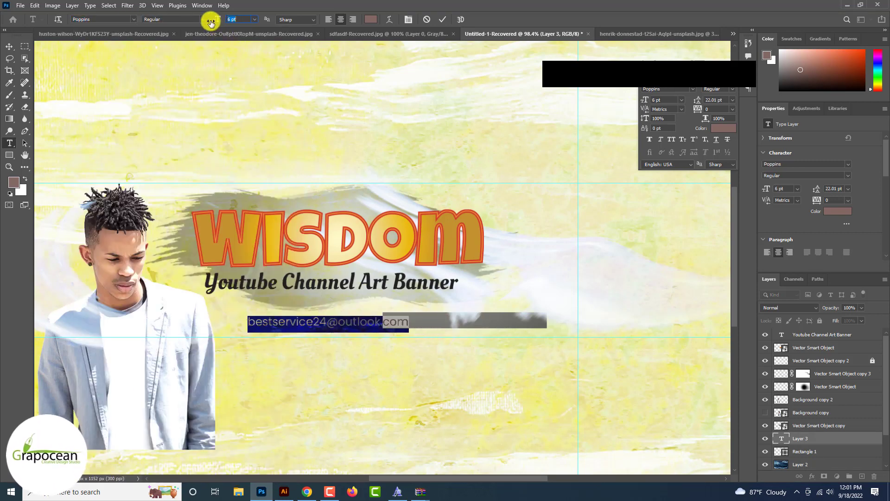
Step: Move the e-mail text onto the grey bar and give it a light colour
{"action": "left_click", "coordinate": [9, 47]}
{"action": "left_click_drag", "start_coordinate": [333, 326], "coordinate": [457, 331]}
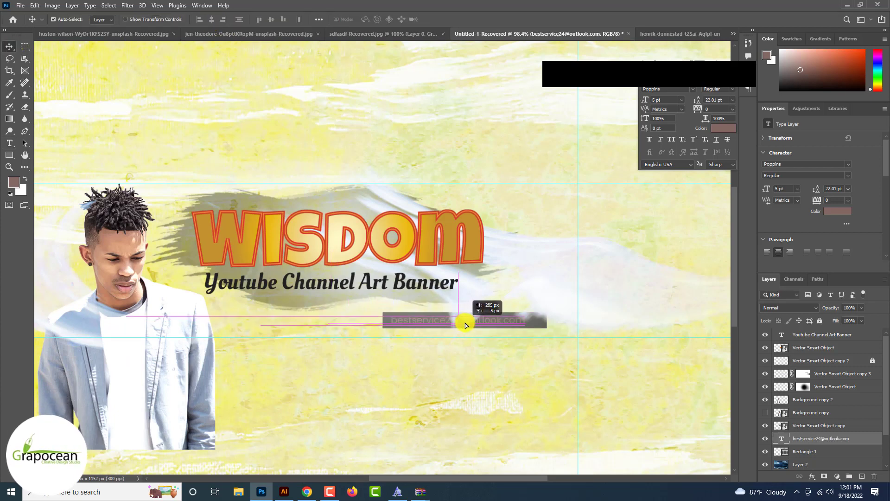
{"action": "left_click", "coordinate": [10, 143]}
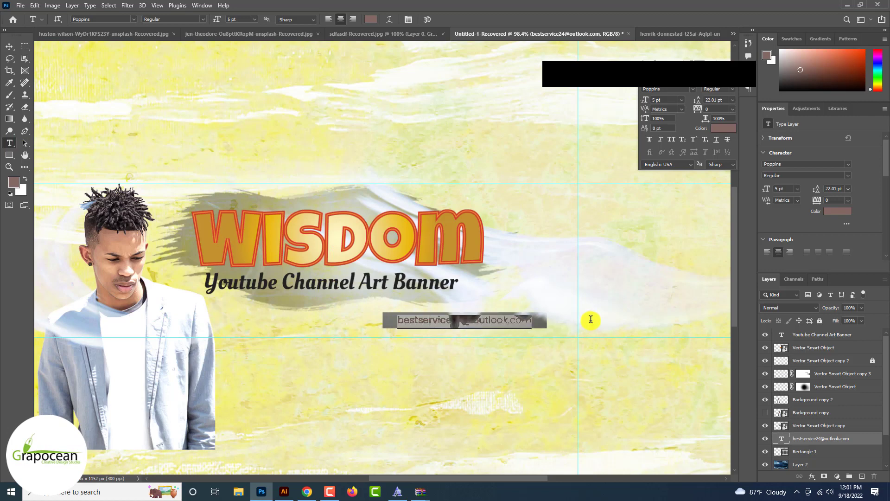
{"action": "left_click", "coordinate": [371, 19]}
{"action": "left_click", "coordinate": [358, 247]}
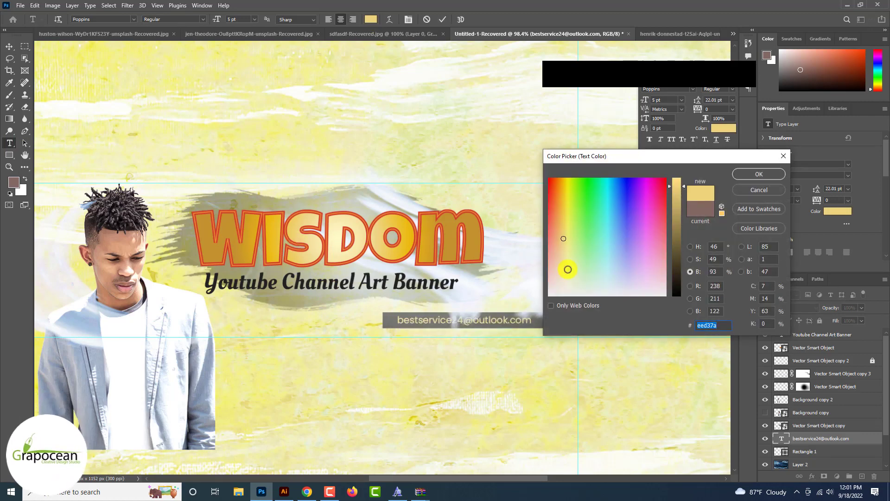
{"action": "left_click", "coordinate": [745, 193]}
Step: Narrow the grey bar with Free Transform so it fits the e-mail text
{"action": "left_click", "coordinate": [9, 47]}
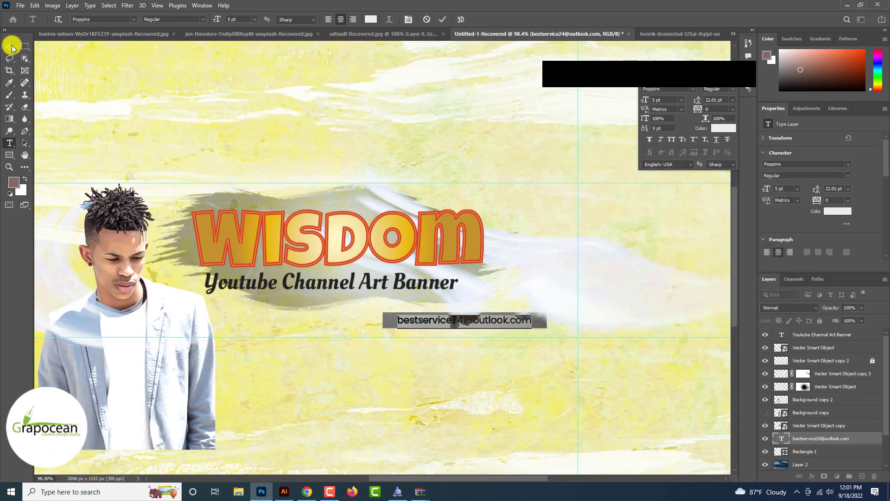
{"action": "scroll", "coordinate": [179, 195], "scroll_direction": "up", "scroll_amount": 3}
{"action": "key", "text": "ctrl+t"}
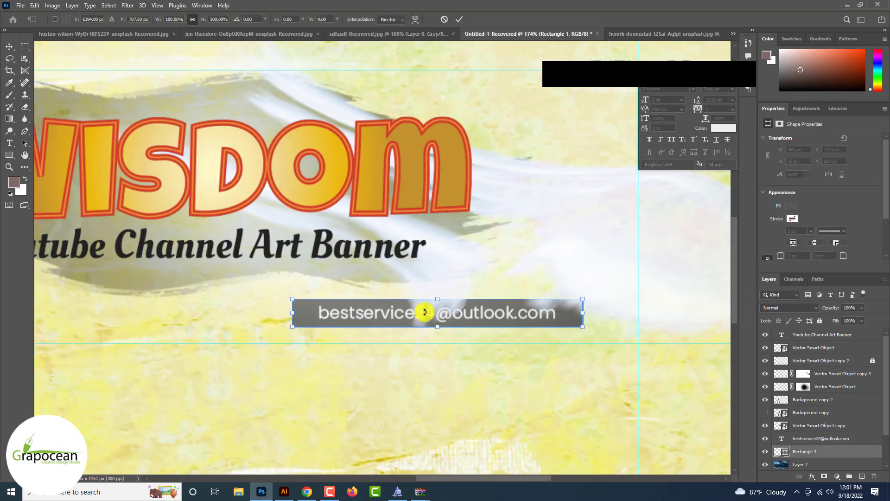
{"action": "left_click_drag", "start_coordinate": [581, 314], "coordinate": [565, 315]}
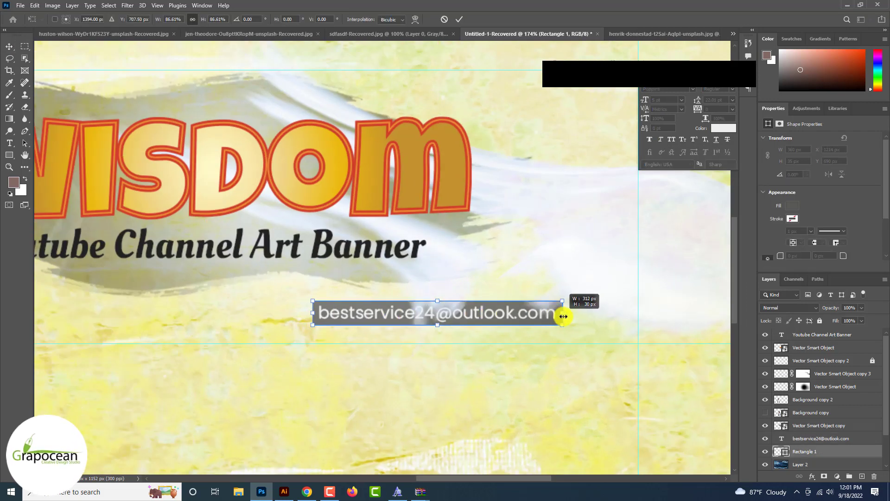
{"action": "key", "text": "Return"}
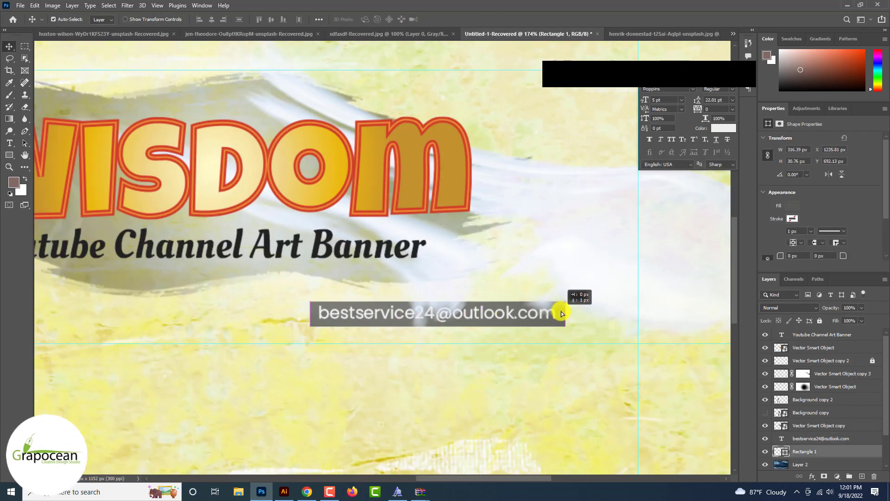
{"action": "scroll", "coordinate": [561, 310], "scroll_direction": "down", "scroll_amount": 1}
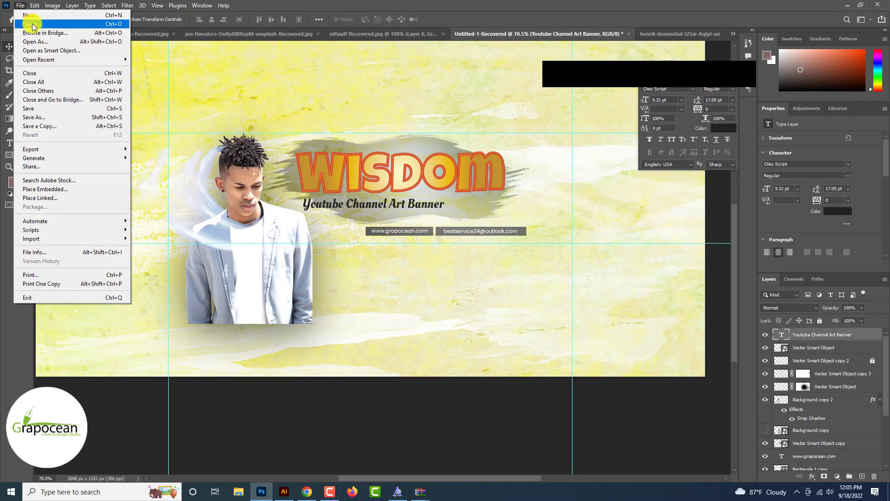
Step: Bring the YouTube icon PNG into the banner, scaled to about 7% beside WISDOM
{"action": "left_click", "coordinate": [122, 100]}
{"action": "left_click", "coordinate": [371, 236]}
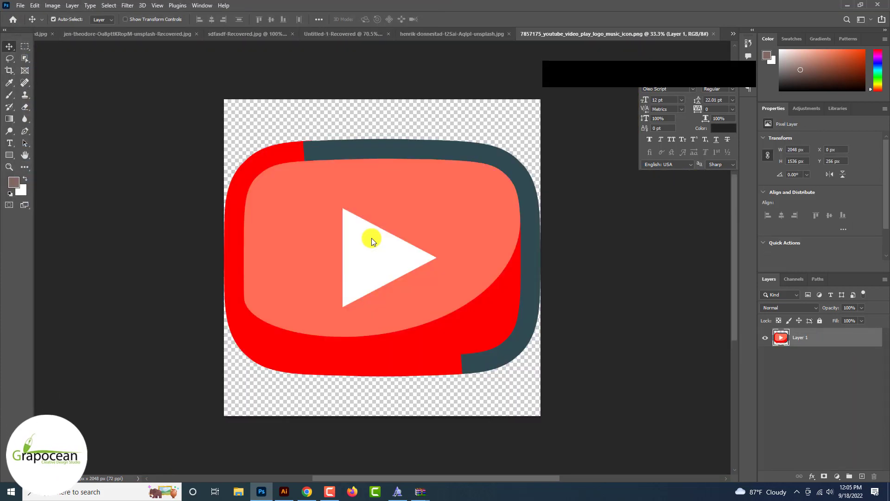
{"action": "mouse_move", "coordinate": [412, 166]}
{"action": "left_mouse_down"}
{"action": "mouse_move", "coordinate": [425, 56]}
{"action": "mouse_move", "coordinate": [512, 249]}
{"action": "left_mouse_up"}
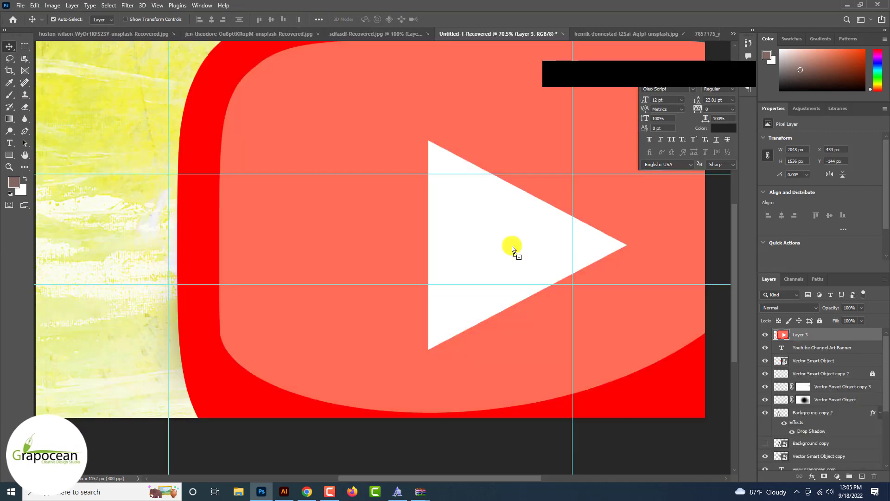
{"action": "key", "text": "ctrl+0"}
{"action": "mouse_move", "coordinate": [652, 397]}
{"action": "left_mouse_down"}
{"action": "mouse_move", "coordinate": [497, 305]}
{"action": "mouse_move", "coordinate": [421, 283]}
{"action": "mouse_move", "coordinate": [476, 251]}
{"action": "left_mouse_up"}
{"action": "scroll", "coordinate": [463, 298], "scroll_direction": "up", "scroll_amount": 3}
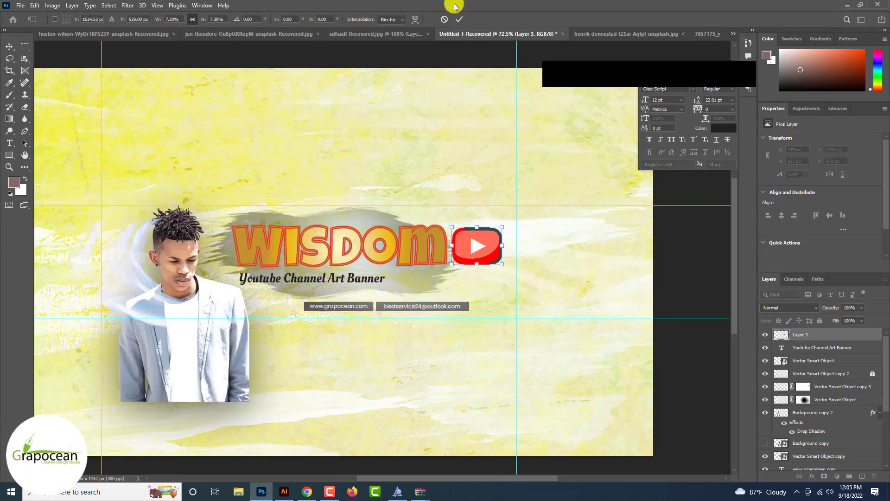
{"action": "left_click", "coordinate": [459, 19]}
Step: Zoom in and out to review the finished banner with its YouTube logo
{"action": "scroll", "coordinate": [481, 165], "scroll_direction": "down", "scroll_amount": 3}
{"action": "scroll", "coordinate": [433, 340], "scroll_direction": "up", "scroll_amount": 2}
{"action": "scroll", "coordinate": [433, 340], "scroll_direction": "up", "scroll_amount": 1}
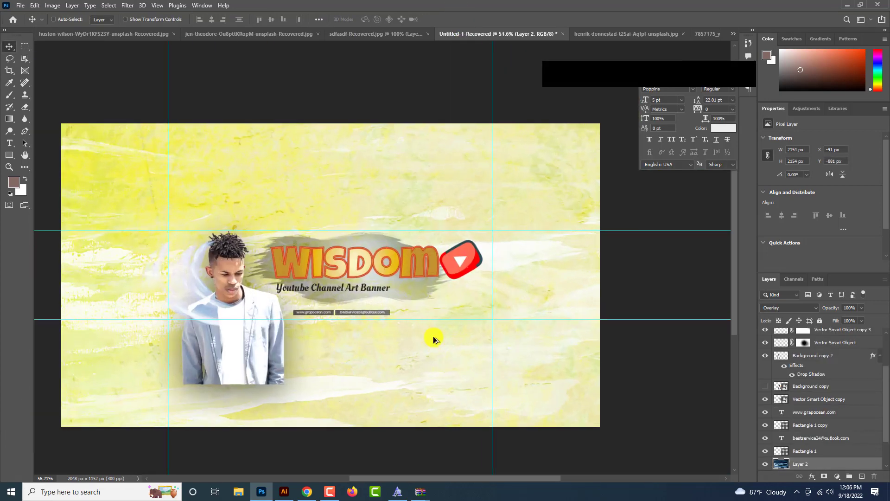
{"action": "scroll", "coordinate": [433, 339], "scroll_direction": "up", "scroll_amount": 1}
{"action": "scroll", "coordinate": [372, 332], "scroll_direction": "down", "scroll_amount": 2}
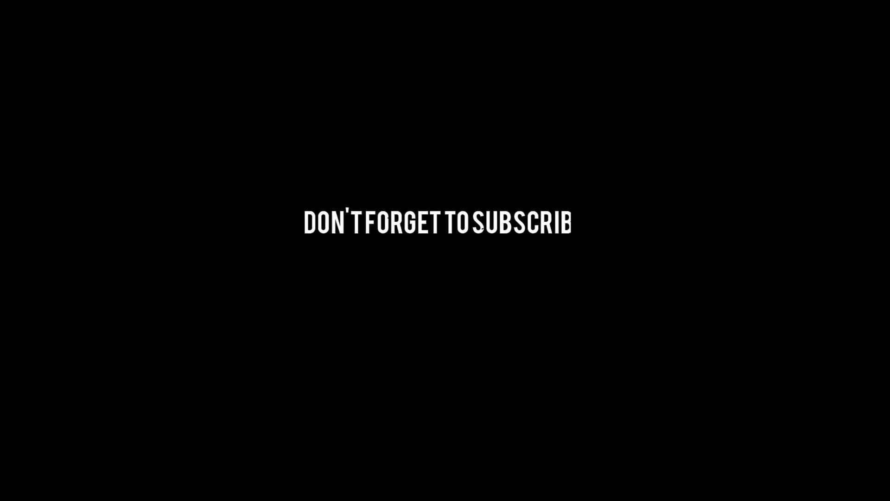